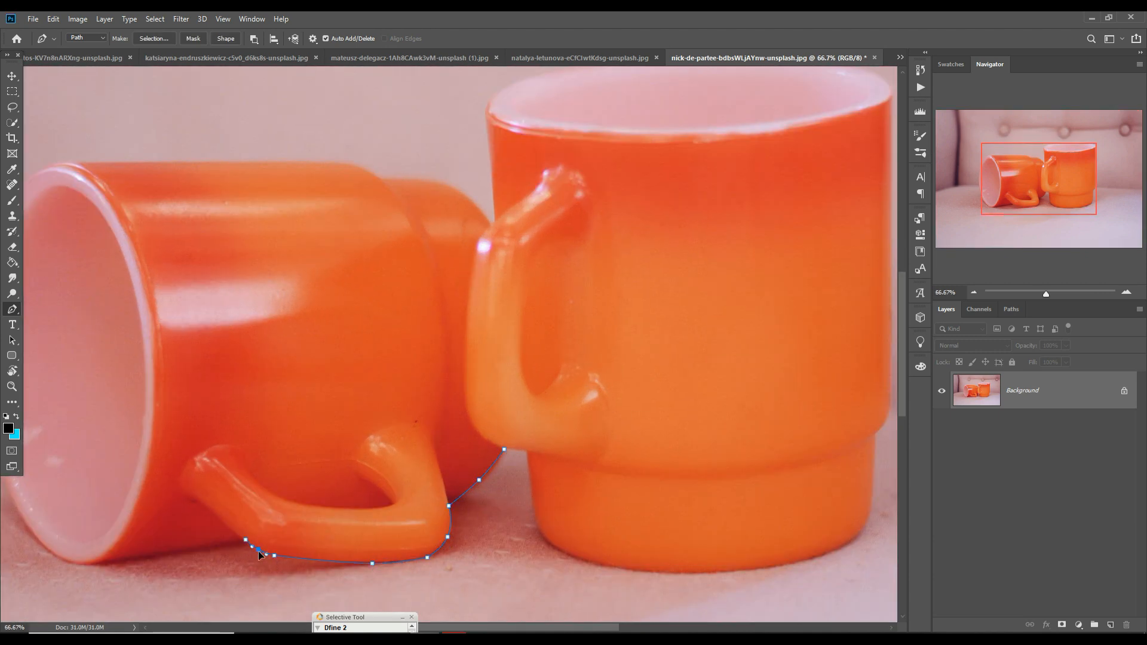
Step: Trace the rest of the lying orange mug's outline with the Pen tool and close the path
{"action": "left_click", "coordinate": [87, 563]}
{"action": "scroll", "coordinate": [90, 568], "scroll_direction": "left", "scroll_amount": 6}
{"action": "left_click", "coordinate": [338, 251]}
{"action": "left_click_drag", "start_coordinate": [399, 433], "coordinate": [351, 458]}
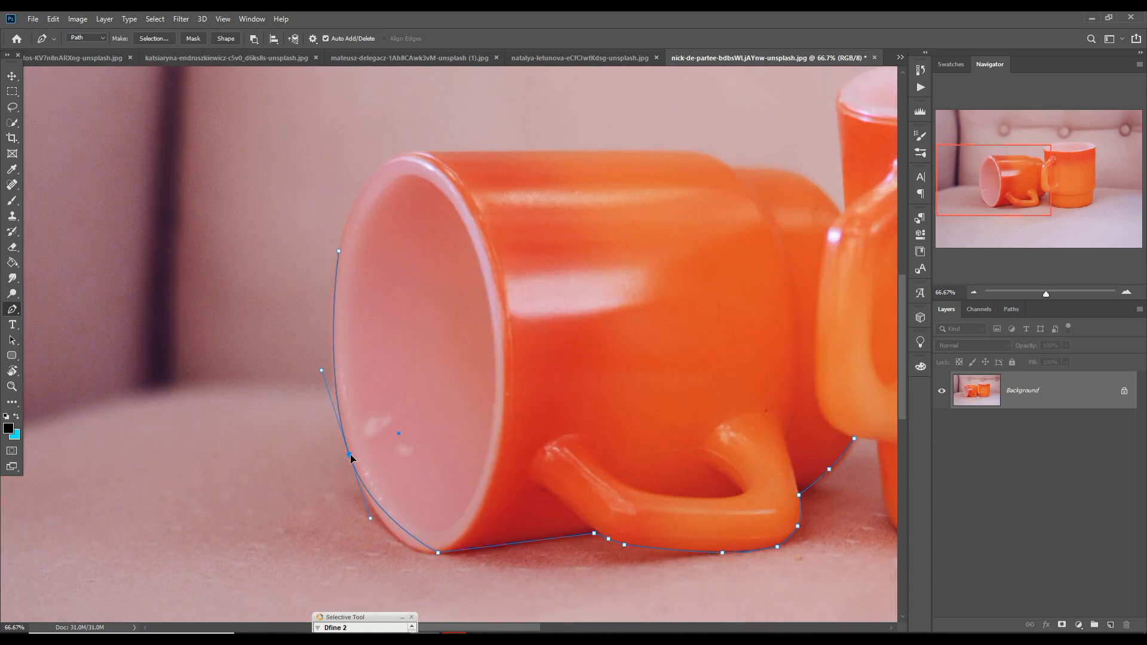
{"action": "scroll", "coordinate": [369, 173], "scroll_direction": "right", "scroll_amount": 6}
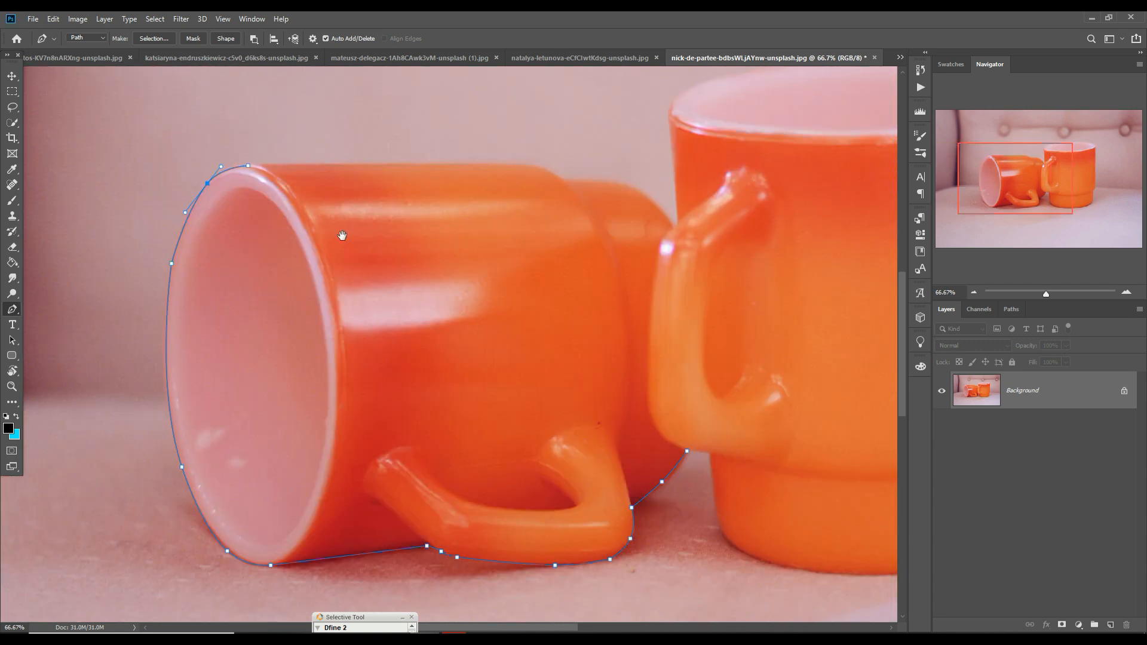
{"action": "left_click", "coordinate": [504, 166]}
{"action": "left_click_drag", "start_coordinate": [613, 208], "coordinate": [622, 189]}
{"action": "left_click", "coordinate": [679, 453]}
{"action": "left_click_drag", "start_coordinate": [672, 356], "coordinate": [688, 353]}
Step: Convert the path around the lying mug into a selection and invert the selection
{"action": "right_click", "coordinate": [496, 306]}
{"action": "left_click", "coordinate": [532, 356]}
{"action": "left_click", "coordinate": [609, 190]}
{"action": "left_click", "coordinate": [154, 19]}
{"action": "left_click", "coordinate": [173, 65]}
Step: Create a new document of 3840 x 2160 pixels at 300 ppi with a white background
{"action": "left_click", "coordinate": [31, 21]}
{"action": "left_click", "coordinate": [37, 32]}
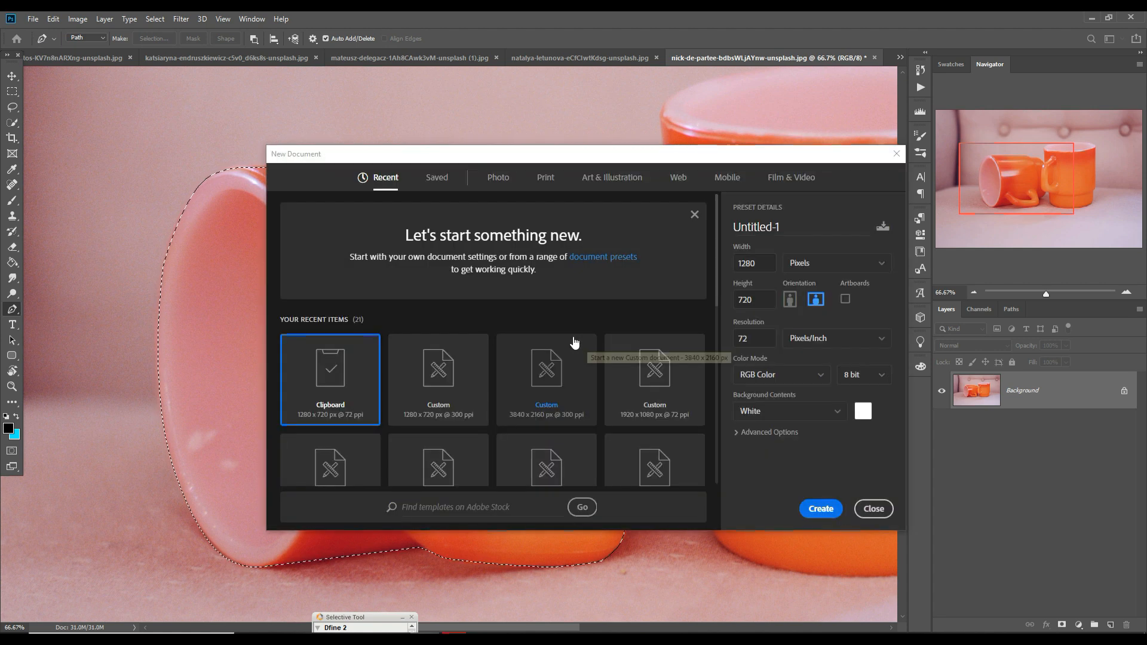
{"action": "left_click", "coordinate": [559, 384]}
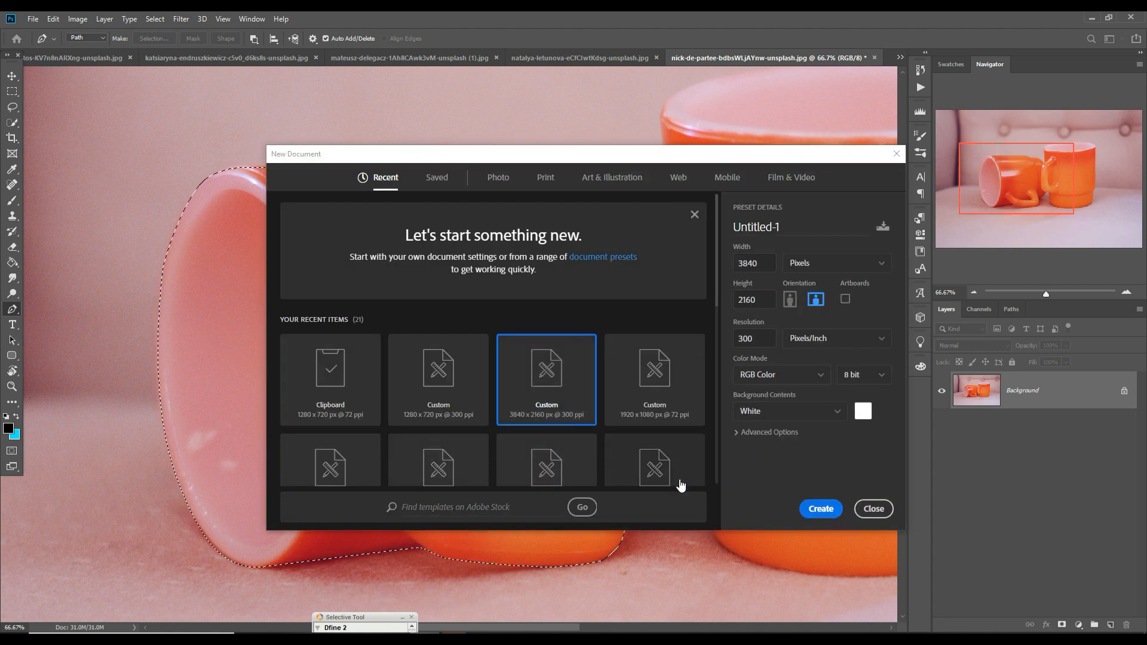
{"action": "left_click", "coordinate": [820, 509]}
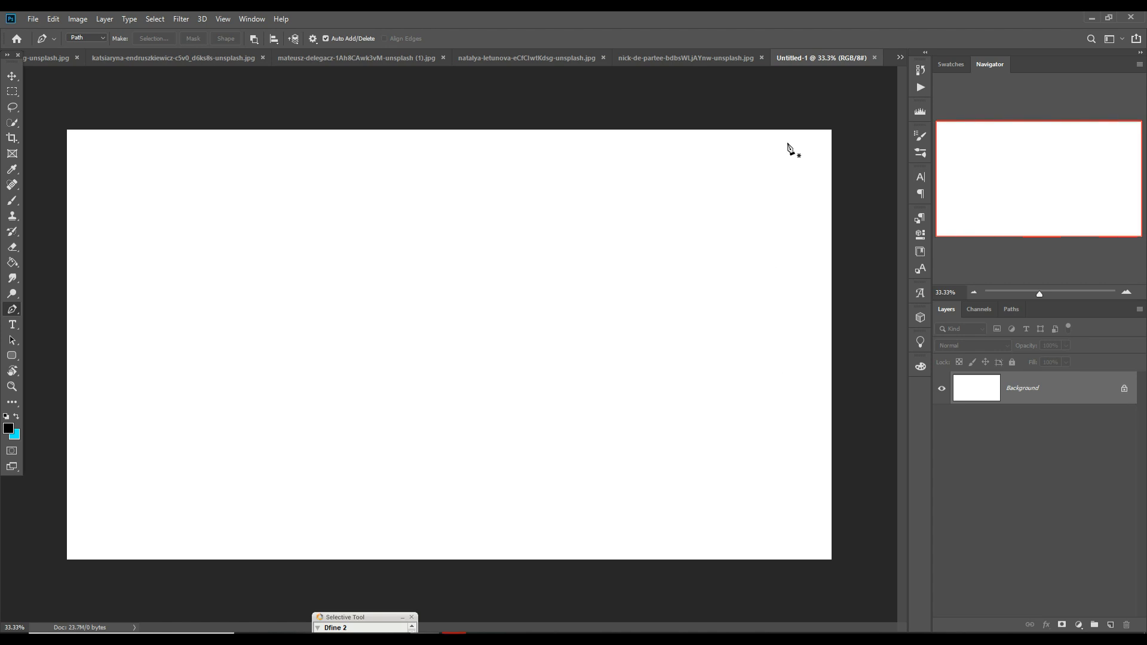
Step: Copy the selected lying mug from its photo into the Untitled-1 document as a new layer
{"action": "left_click", "coordinate": [637, 58]}
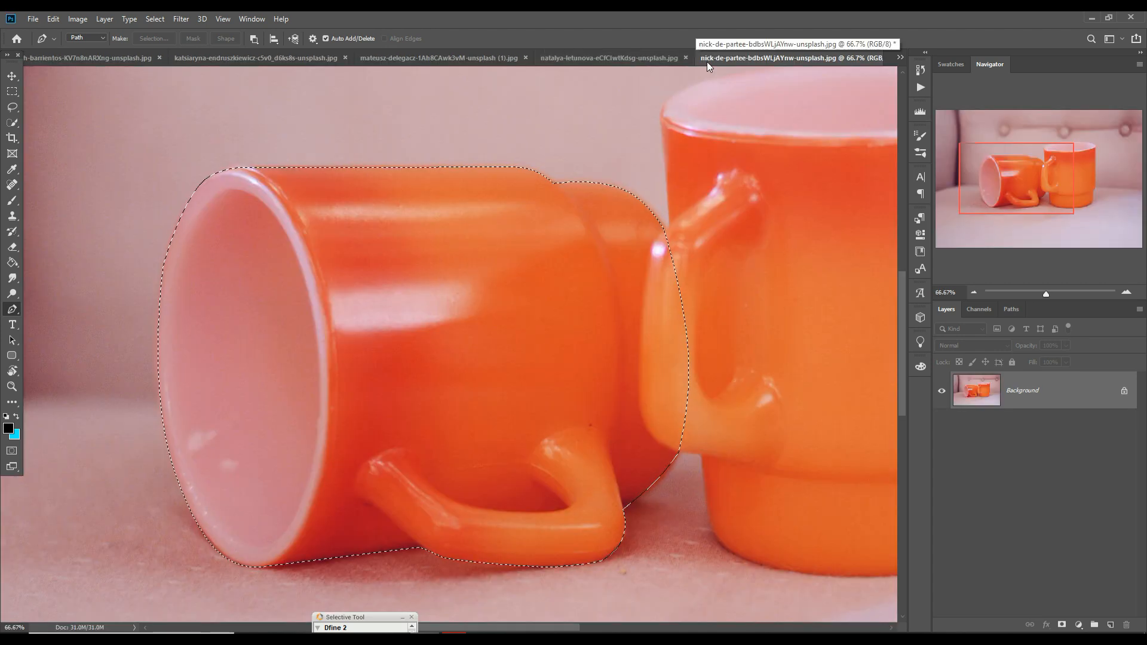
{"action": "left_click_drag", "start_coordinate": [727, 58], "coordinate": [728, 81]}
{"action": "left_click", "coordinate": [12, 77]}
{"action": "left_click_drag", "start_coordinate": [944, 254], "coordinate": [417, 245]}
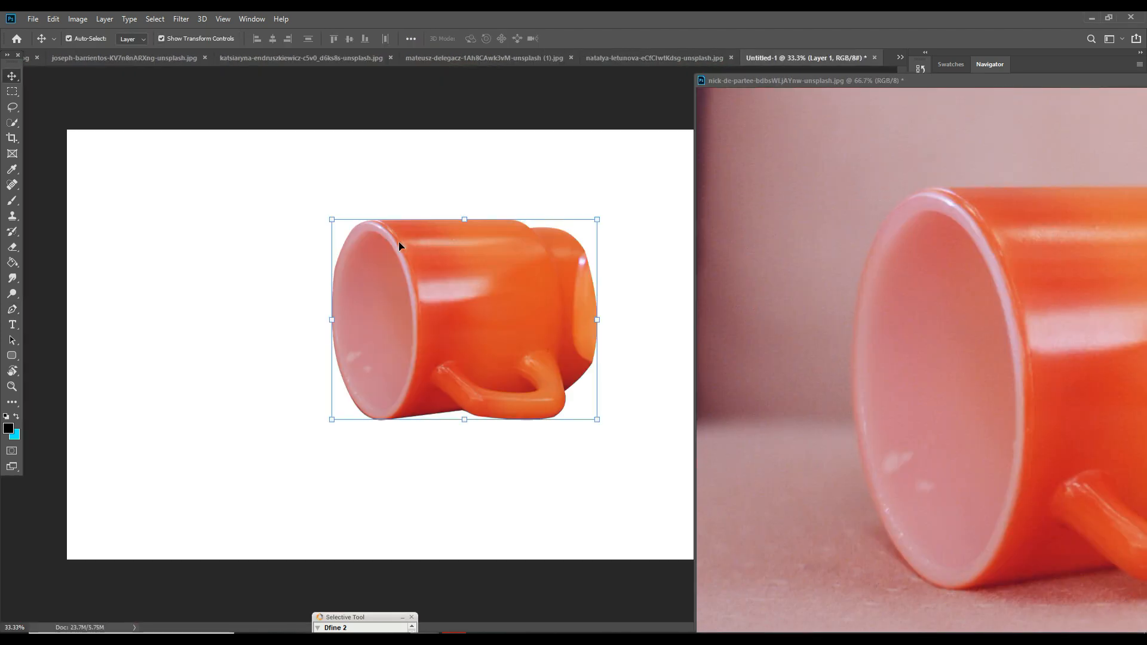
{"action": "left_click_drag", "start_coordinate": [1080, 77], "coordinate": [529, 214]}
{"action": "left_click", "coordinate": [957, 217]}
Step: Enlarge the mug layer to about 121%, flip it horizontally and place it in the canvas's left half
{"action": "left_click_drag", "start_coordinate": [598, 220], "coordinate": [624, 198]}
{"action": "mouse_move", "coordinate": [619, 217]}
{"action": "left_mouse_down"}
{"action": "mouse_move", "coordinate": [566, 251]}
{"action": "mouse_move", "coordinate": [601, 212]}
{"action": "left_mouse_up"}
{"action": "left_click", "coordinate": [33, 18]}
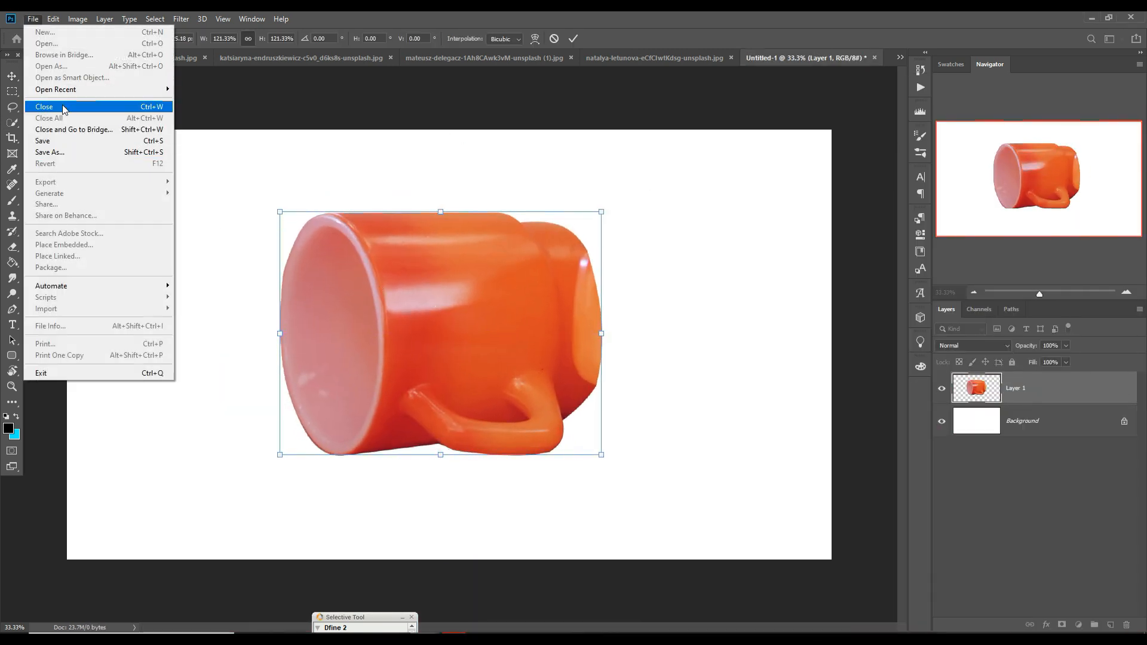
{"action": "mouse_move", "coordinate": [53, 18]}
{"action": "mouse_move", "coordinate": [120, 292]}
{"action": "left_click", "coordinate": [226, 425]}
{"action": "left_click_drag", "start_coordinate": [456, 353], "coordinate": [439, 320]}
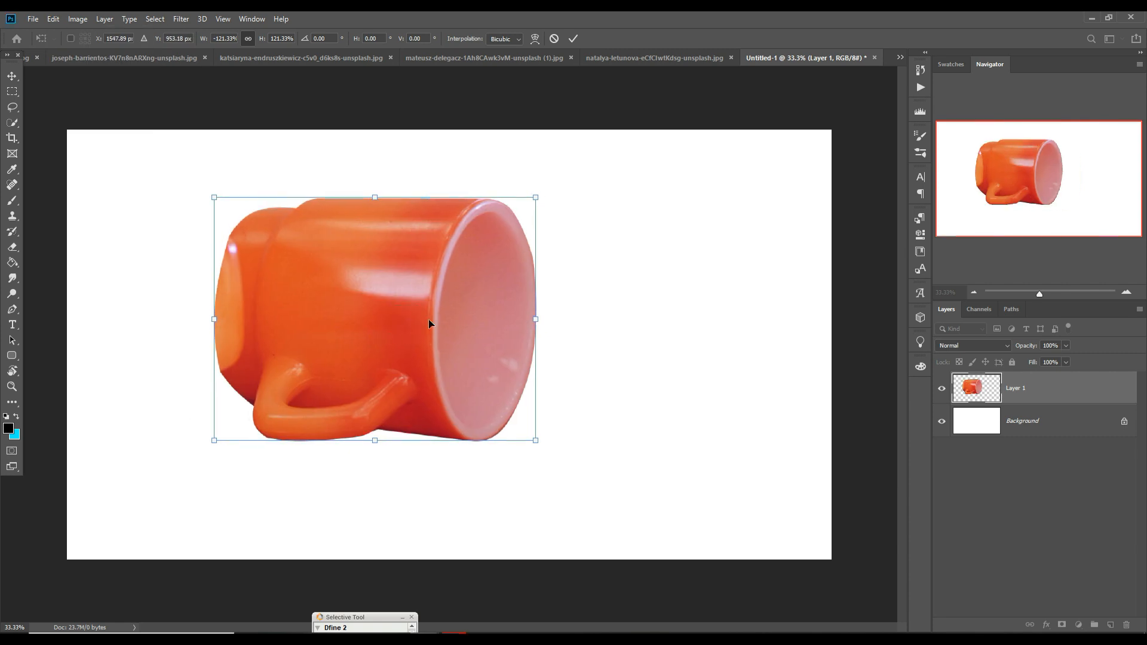
{"action": "left_click", "coordinate": [573, 38]}
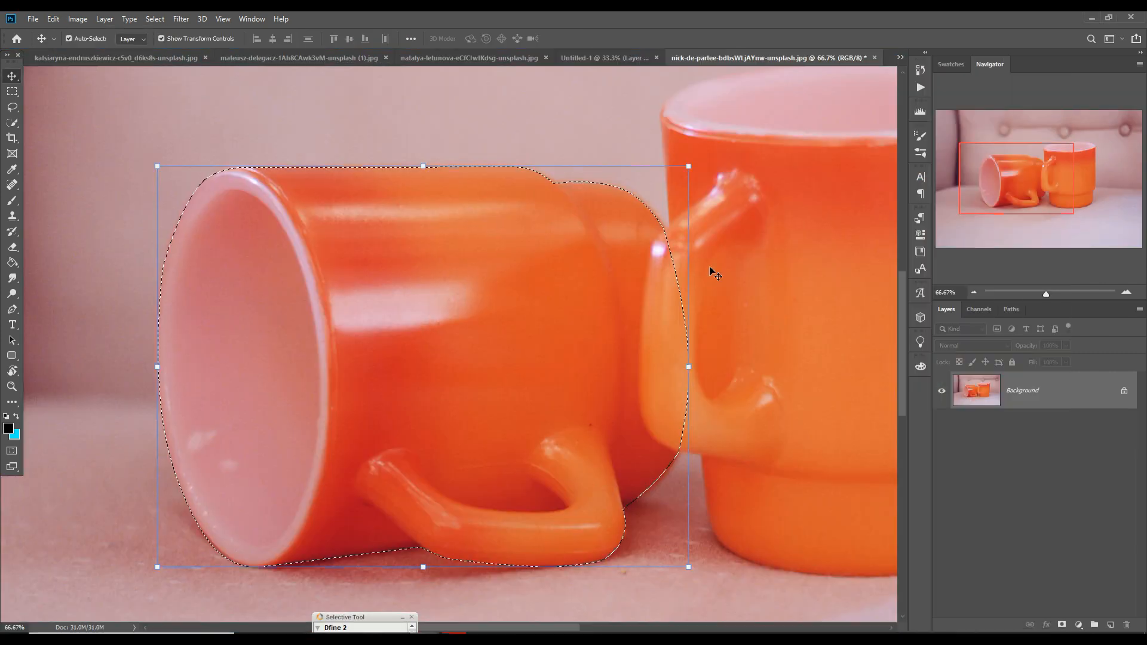
Step: Deselect the lying mug in its photo and trace the upright mug's lower base with the Pen tool
{"action": "left_click", "coordinate": [155, 18]}
{"action": "left_click", "coordinate": [170, 42]}
{"action": "scroll", "coordinate": [497, 483], "scroll_direction": "up", "scroll_amount": 2}
{"action": "key", "text": "p"}
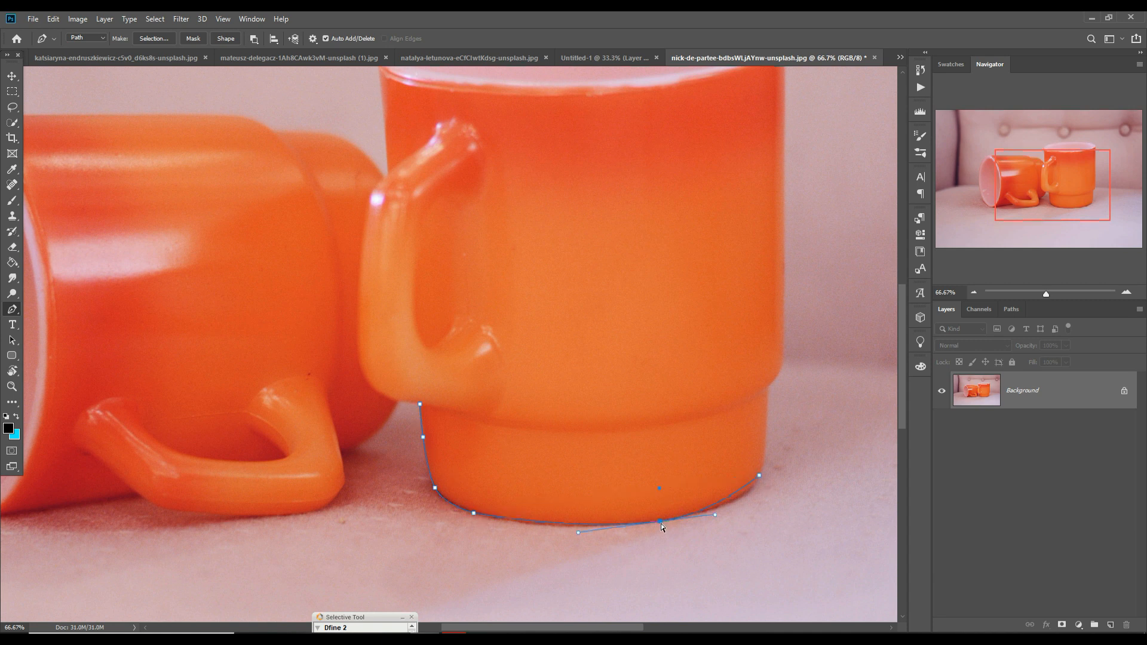
{"action": "left_click", "coordinate": [420, 406]}
{"action": "left_click_drag", "start_coordinate": [595, 397], "coordinate": [596, 423]}
Step: Convert the base path into a selection and copy the selected piece into Untitled-1 as a new layer
{"action": "right_click", "coordinate": [701, 442]}
{"action": "left_click", "coordinate": [728, 212]}
{"action": "left_click", "coordinate": [632, 180]}
{"action": "left_click", "coordinate": [155, 19]}
{"action": "key", "text": "v"}
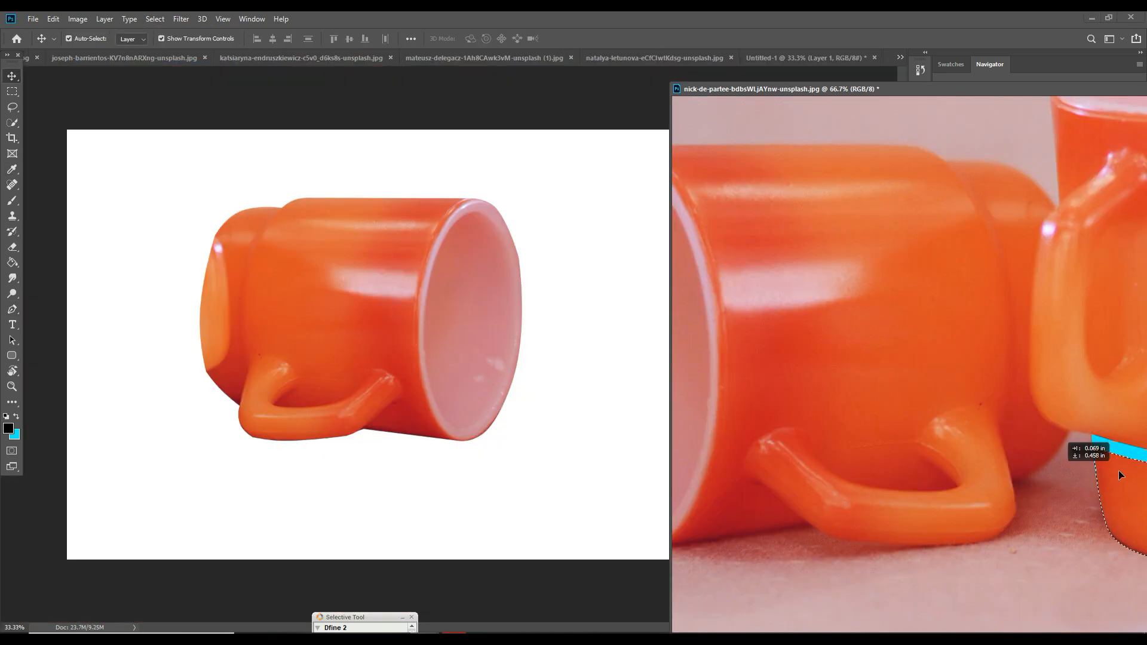
{"action": "left_click_drag", "start_coordinate": [1119, 472], "coordinate": [117, 298]}
{"action": "key", "text": "Return"}
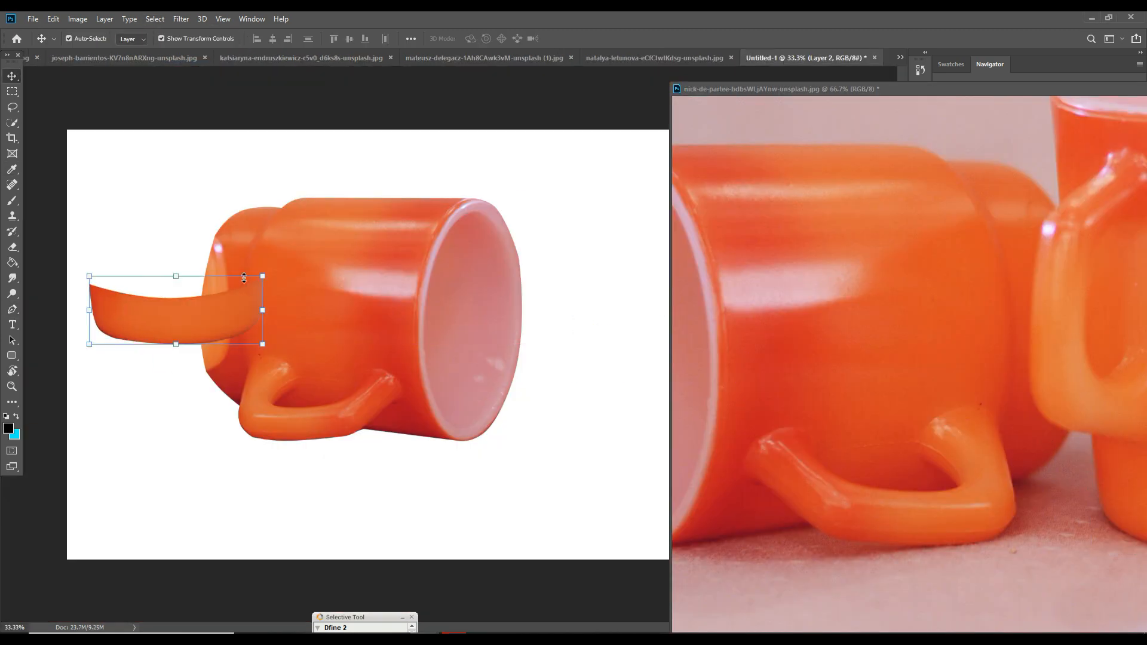
Step: Rotate the copied base piece upright and fit it over the closed end of the mug
{"action": "left_click_drag", "start_coordinate": [272, 263], "coordinate": [208, 414]}
{"action": "left_click_drag", "start_coordinate": [148, 347], "coordinate": [185, 334]}
{"action": "left_click", "coordinate": [574, 39]}
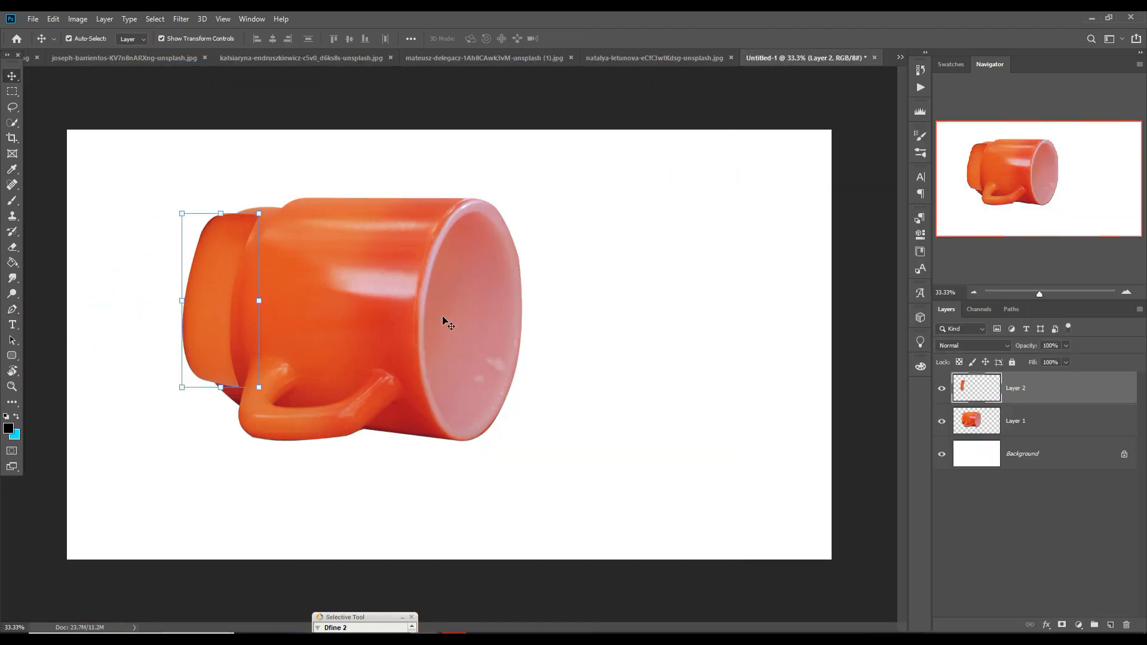
{"action": "key", "text": "ctrl+plus"}
{"action": "left_click_drag", "start_coordinate": [573, 310], "coordinate": [544, 350]}
{"action": "left_click_drag", "start_coordinate": [544, 173], "coordinate": [564, 144]}
{"action": "left_click_drag", "start_coordinate": [609, 137], "coordinate": [616, 164]}
{"action": "left_click", "coordinate": [573, 39]}
Step: Warp the base piece so its edges bend to match the mug's closed end
{"action": "left_click", "coordinate": [53, 19]}
{"action": "left_click", "coordinate": [227, 366]}
{"action": "left_click_drag", "start_coordinate": [551, 226], "coordinate": [604, 181]}
{"action": "left_click_drag", "start_coordinate": [591, 429], "coordinate": [577, 470]}
{"action": "left_click_drag", "start_coordinate": [509, 428], "coordinate": [514, 425]}
{"action": "left_click_drag", "start_coordinate": [509, 330], "coordinate": [497, 325]}
{"action": "left_click", "coordinate": [573, 38]}
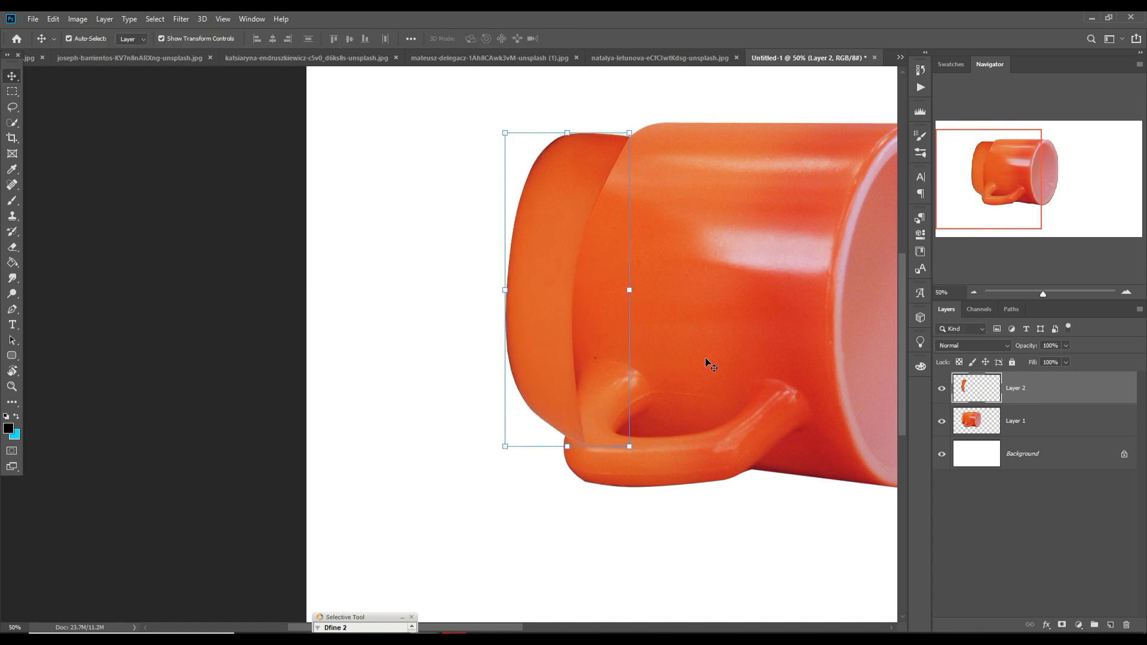
Step: Warp the base piece again, refining its upper and lower outer corners
{"action": "left_click", "coordinate": [53, 19]}
{"action": "left_click", "coordinate": [227, 367]}
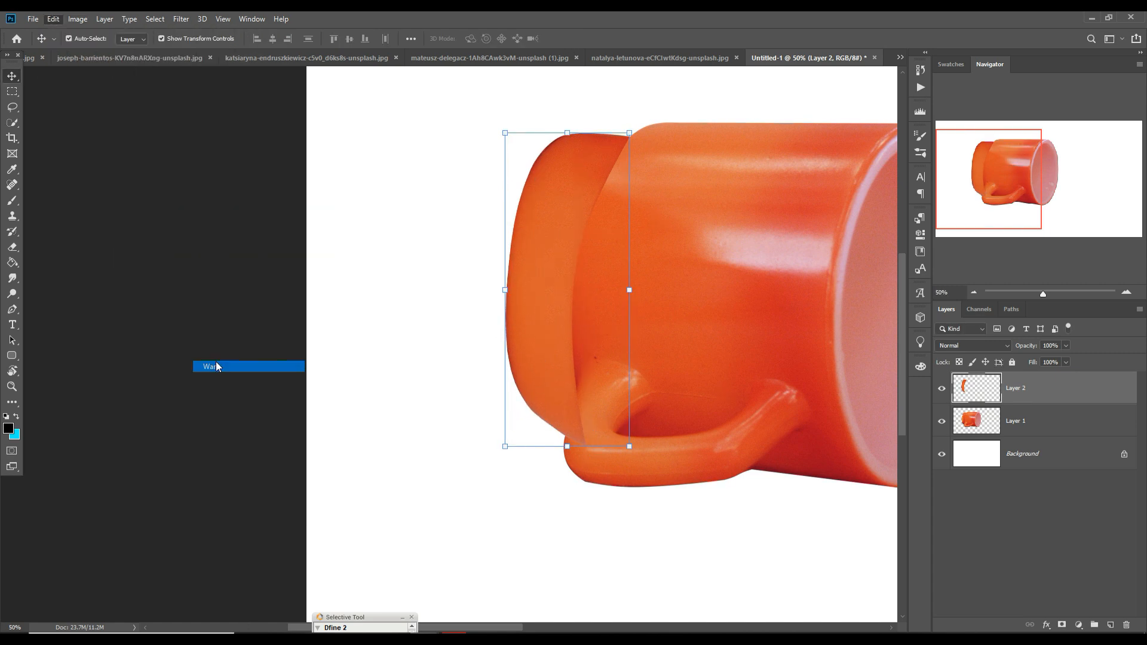
{"action": "left_click_drag", "start_coordinate": [506, 446], "coordinate": [497, 493]}
{"action": "left_click_drag", "start_coordinate": [588, 447], "coordinate": [599, 422]}
{"action": "left_click_drag", "start_coordinate": [498, 473], "coordinate": [511, 476]}
{"action": "left_click_drag", "start_coordinate": [506, 136], "coordinate": [506, 177]}
{"action": "left_click", "coordinate": [573, 39]}
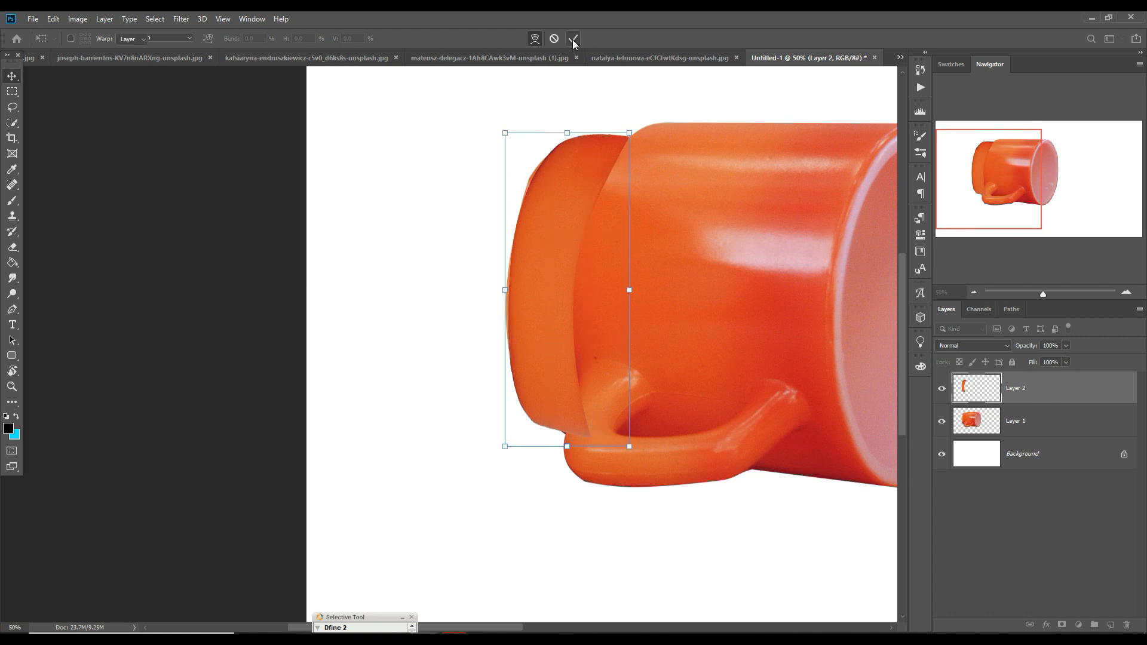
Step: Add a layer mask to Layer 2 and paint out the base piece over the handle with a small black brush at 100% opacity
{"action": "left_click", "coordinate": [1061, 625]}
{"action": "left_click", "coordinate": [12, 201]}
{"action": "key", "text": "bracketleft"}
{"action": "key", "text": "bracketleft"}
{"action": "key", "text": "bracketleft"}
{"action": "key", "text": "bracketleft"}
{"action": "key", "text": "bracketleft"}
{"action": "key", "text": "bracketleft"}
{"action": "key", "text": "bracketleft"}
{"action": "key", "text": "bracketleft"}
{"action": "key", "text": "bracketleft"}
{"action": "key", "text": "bracketleft"}
{"action": "key", "text": "bracketleft"}
{"action": "key", "text": "bracketleft"}
{"action": "key", "text": "0"}
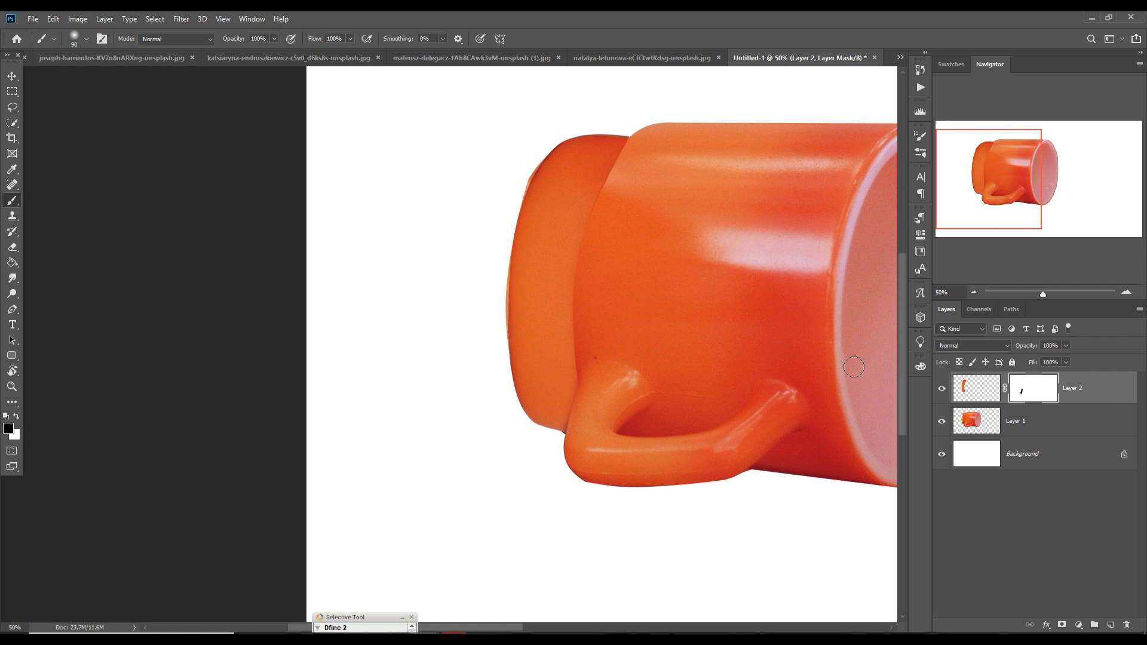
Step: Add a layer mask to Layer 1 and paint out the old mug edge protruding beyond the new base
{"action": "left_click", "coordinate": [1051, 426]}
{"action": "left_click", "coordinate": [1061, 625]}
{"action": "mouse_move", "coordinate": [551, 151]}
{"action": "left_mouse_down"}
{"action": "mouse_move", "coordinate": [504, 295]}
{"action": "mouse_move", "coordinate": [510, 368]}
{"action": "left_mouse_up"}
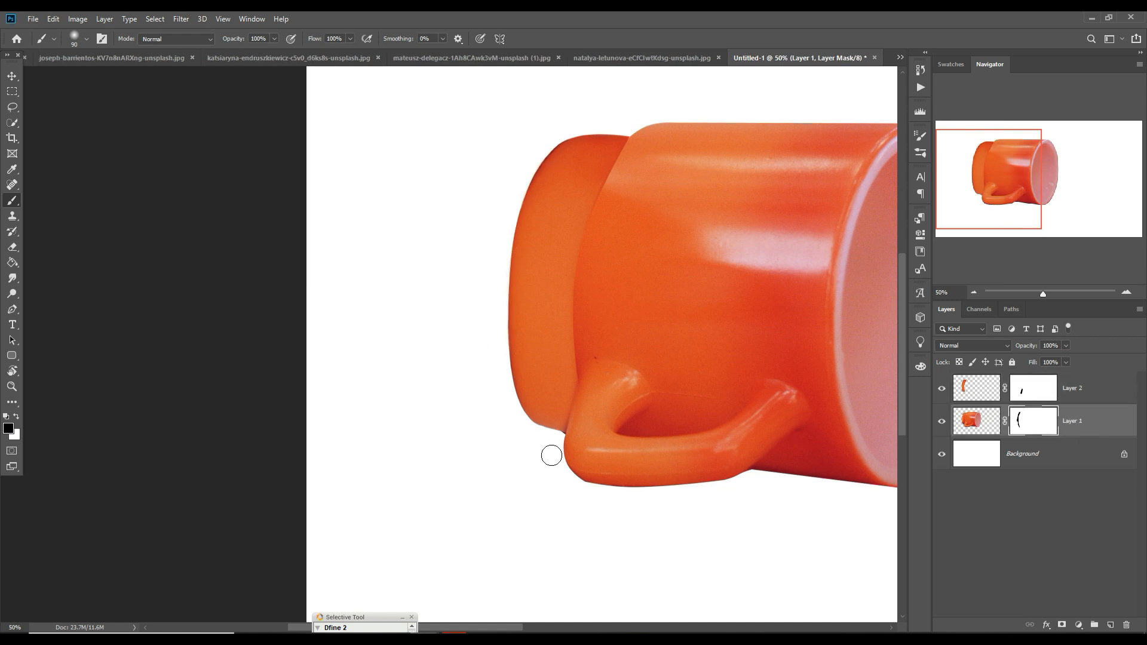
Step: Try to merge the two mug layers and to stamp the visible layers, undoing both
{"action": "key", "text": "v"}
{"action": "right_click", "coordinate": [1094, 391]}
{"action": "left_click", "coordinate": [977, 479]}
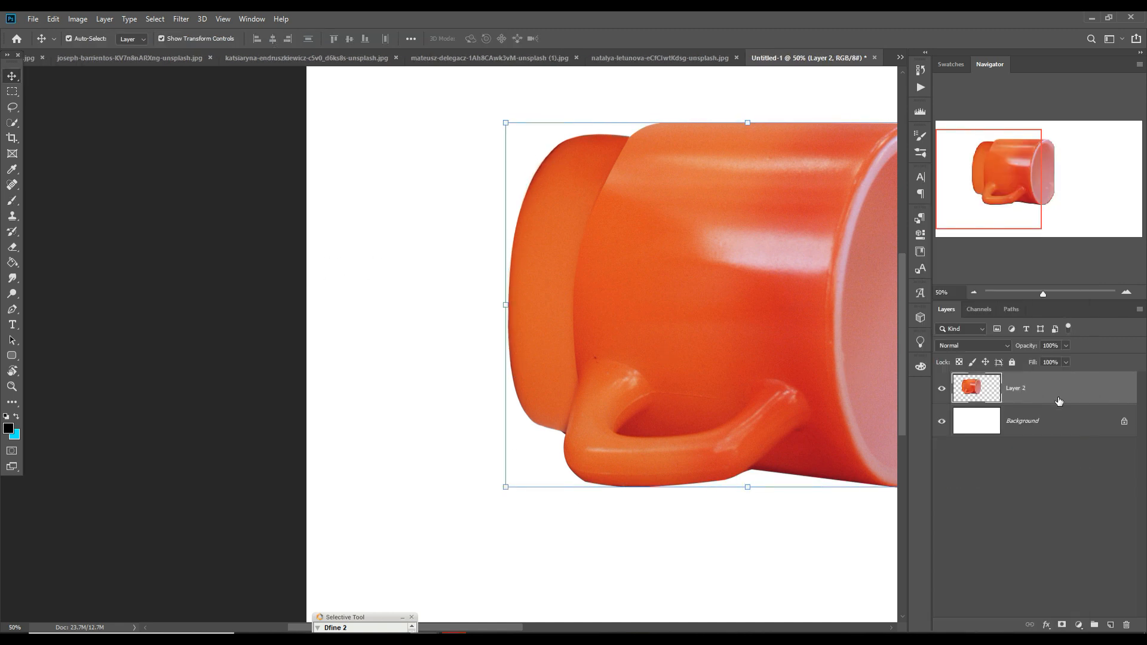
{"action": "key", "text": "ctrl+minus"}
{"action": "key", "text": "ctrl+z"}
{"action": "left_click", "coordinate": [1087, 396]}
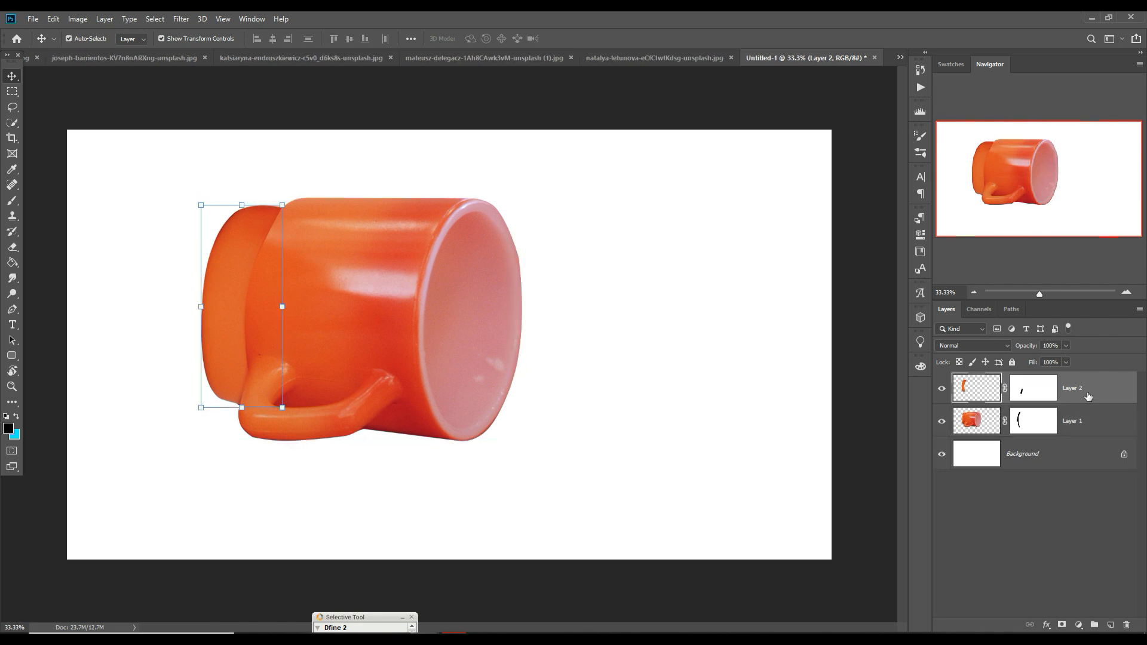
{"action": "key", "text": "ctrl+alt+shift+e"}
{"action": "key", "text": "ctrl+z"}
Step: Stamp the mug layers into one new layer with the Background hidden, delete the originals and show the Background again
{"action": "left_click", "coordinate": [942, 454]}
{"action": "key", "text": "ctrl+alt+shift+e"}
{"action": "left_click", "coordinate": [1082, 423]}
{"action": "key", "text": "Delete"}
{"action": "key", "text": "Delete"}
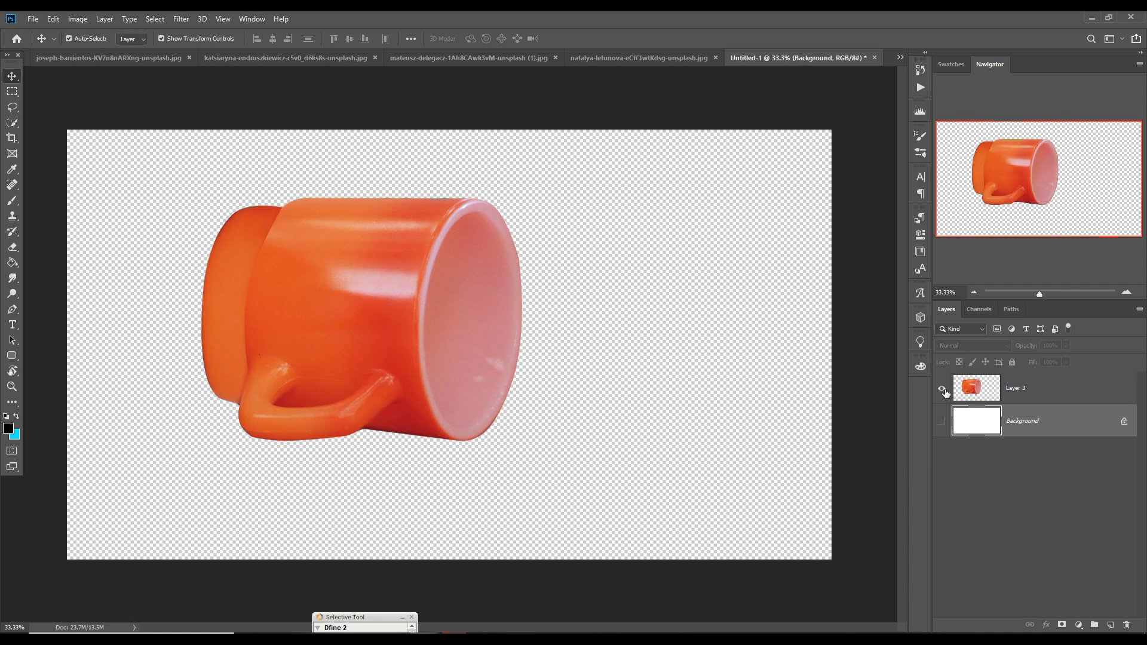
{"action": "left_click", "coordinate": [942, 422]}
{"action": "key", "text": "alt+bracketright"}
Step: Copy the desert dunes photo from its own document into Untitled-1 as a new layer
{"action": "left_click", "coordinate": [282, 58]}
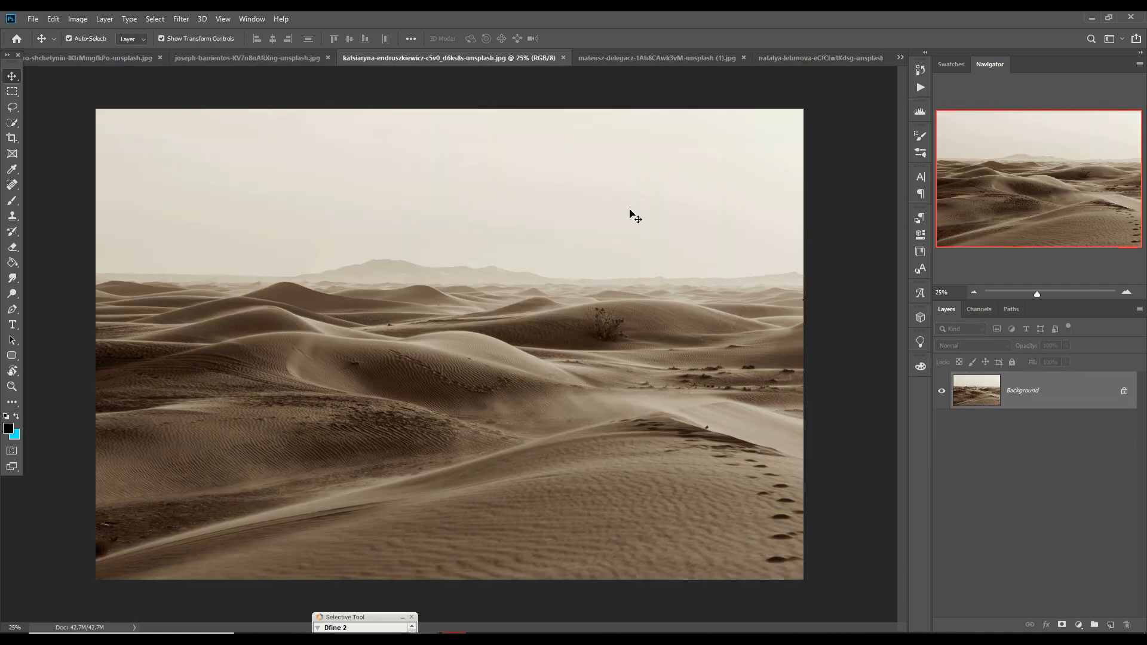
{"action": "left_click_drag", "start_coordinate": [460, 58], "coordinate": [778, 208]}
{"action": "left_click_drag", "start_coordinate": [882, 403], "coordinate": [521, 332]}
{"action": "left_click_drag", "start_coordinate": [1056, 147], "coordinate": [547, 301]}
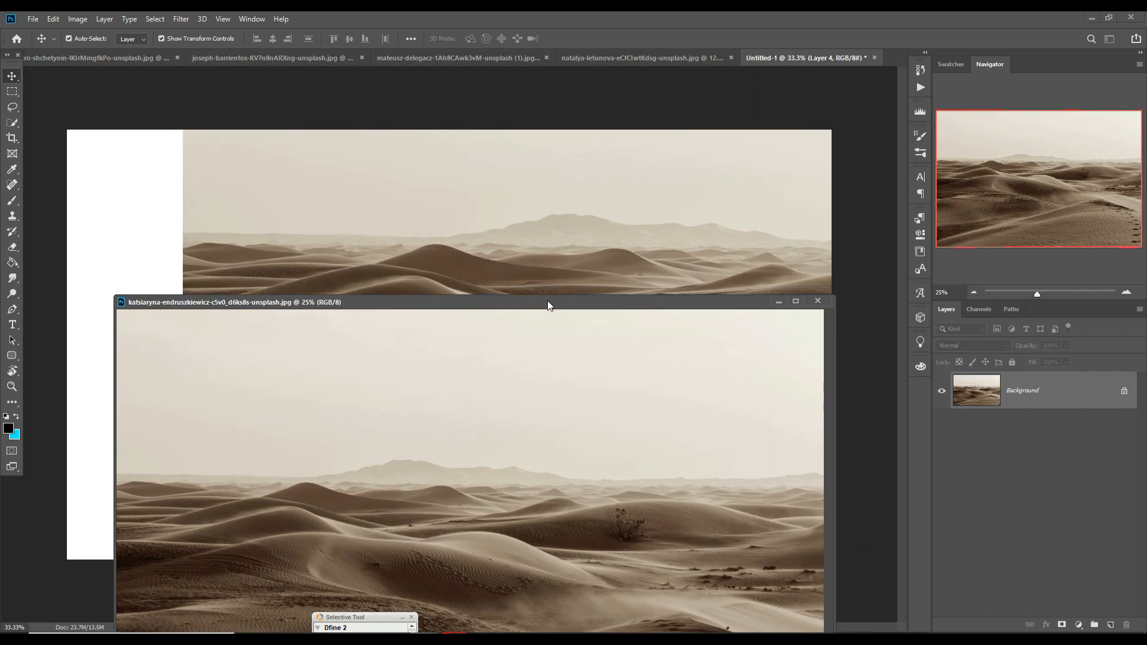
{"action": "left_click", "coordinate": [769, 301]}
Step: Scale the desert layer down to about 50% and position it over the mug's opening and the canvas's right half
{"action": "left_click_drag", "start_coordinate": [478, 298], "coordinate": [617, 357]}
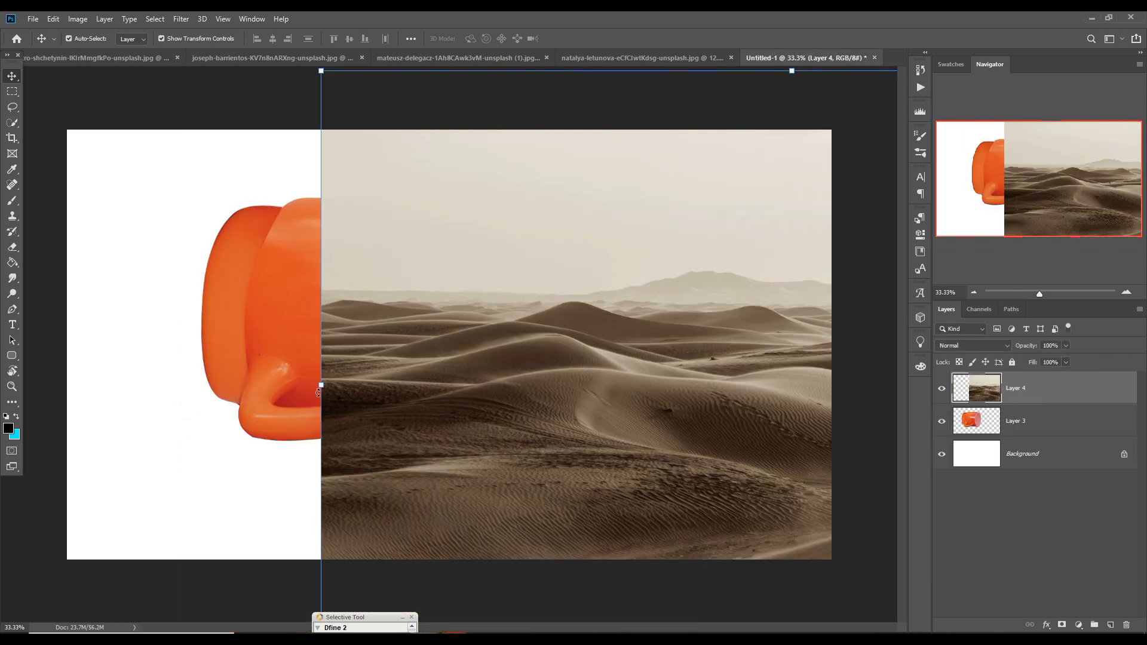
{"action": "left_click_drag", "start_coordinate": [323, 388], "coordinate": [640, 387]}
{"action": "left_click_drag", "start_coordinate": [688, 417], "coordinate": [399, 402]}
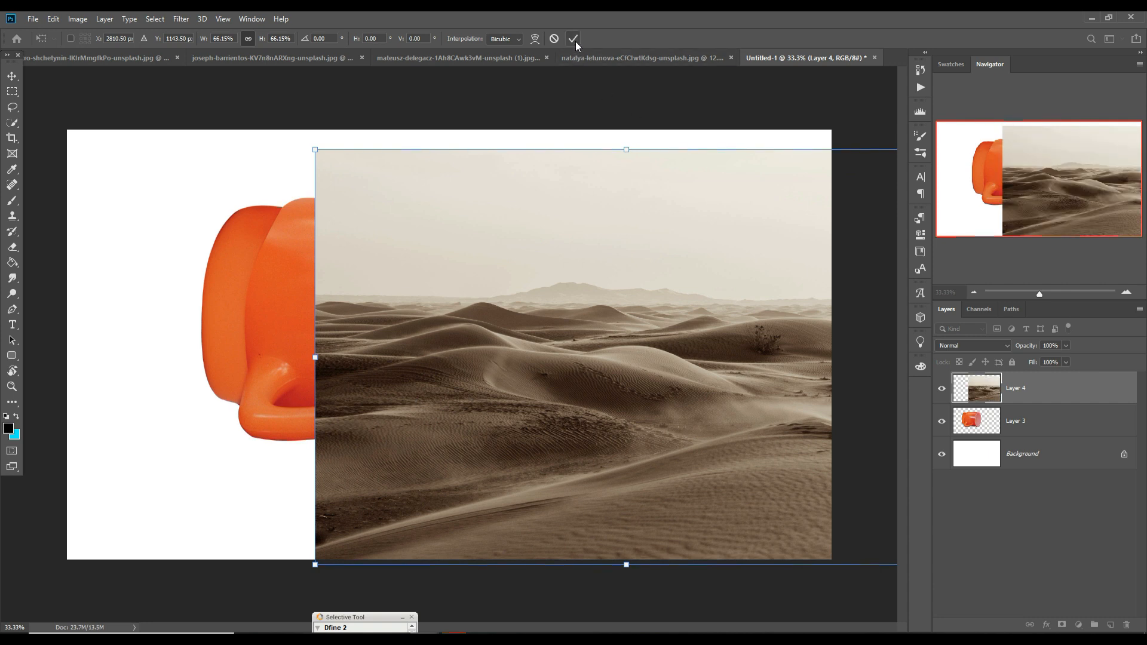
{"action": "left_click_drag", "start_coordinate": [318, 364], "coordinate": [466, 357]}
{"action": "left_click_drag", "start_coordinate": [656, 450], "coordinate": [576, 441]}
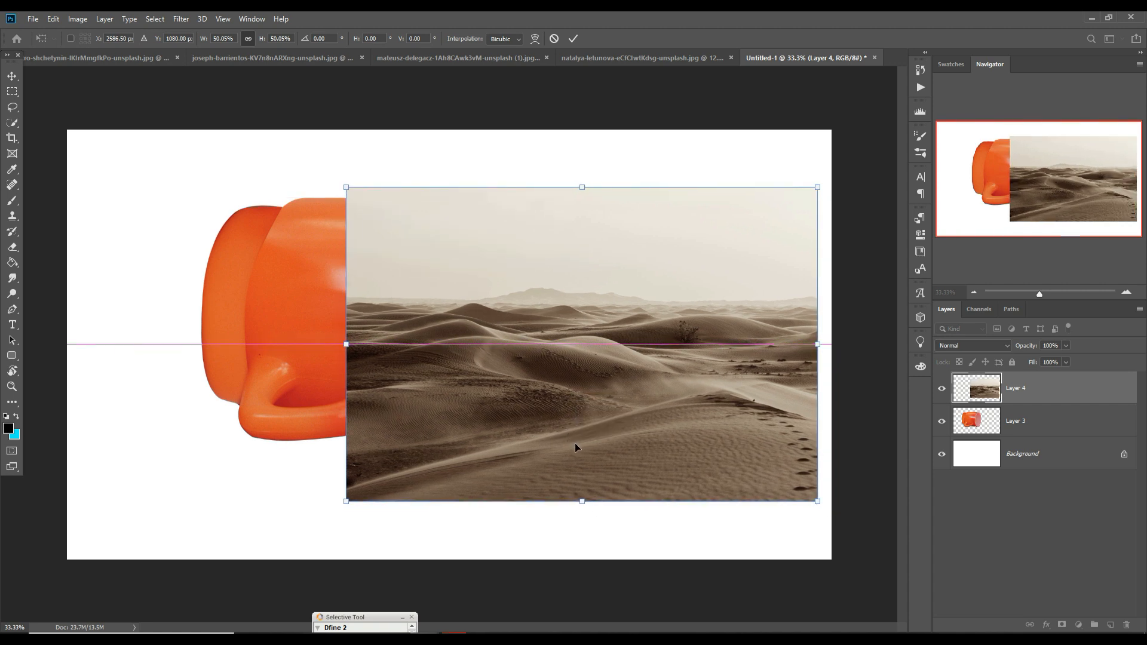
{"action": "left_click", "coordinate": [571, 41]}
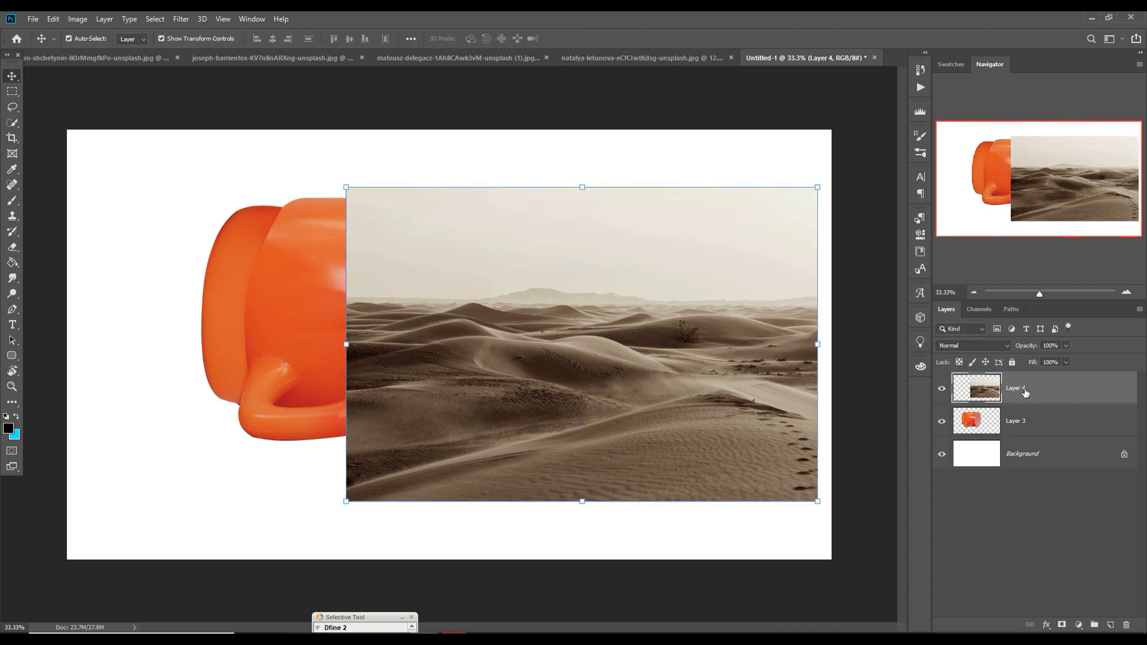
Step: Add a layer mask to the desert layer and lower its opacity to 47%
{"action": "left_click", "coordinate": [1063, 625]}
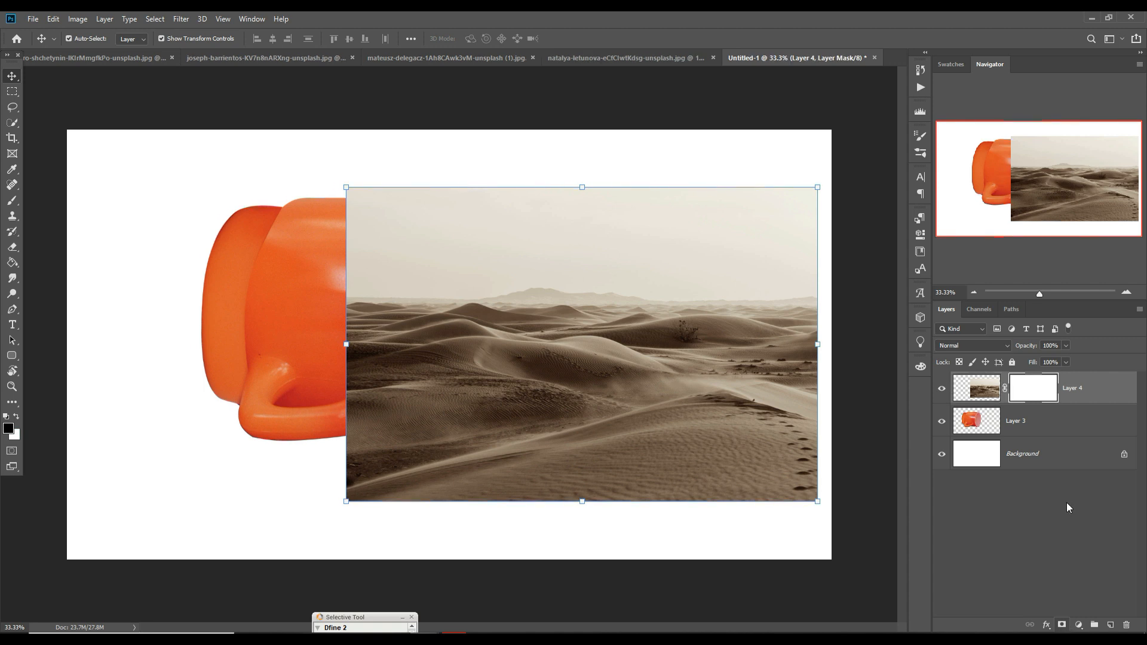
{"action": "left_click", "coordinate": [1067, 346]}
{"action": "left_click_drag", "start_coordinate": [1066, 356], "coordinate": [1035, 364]}
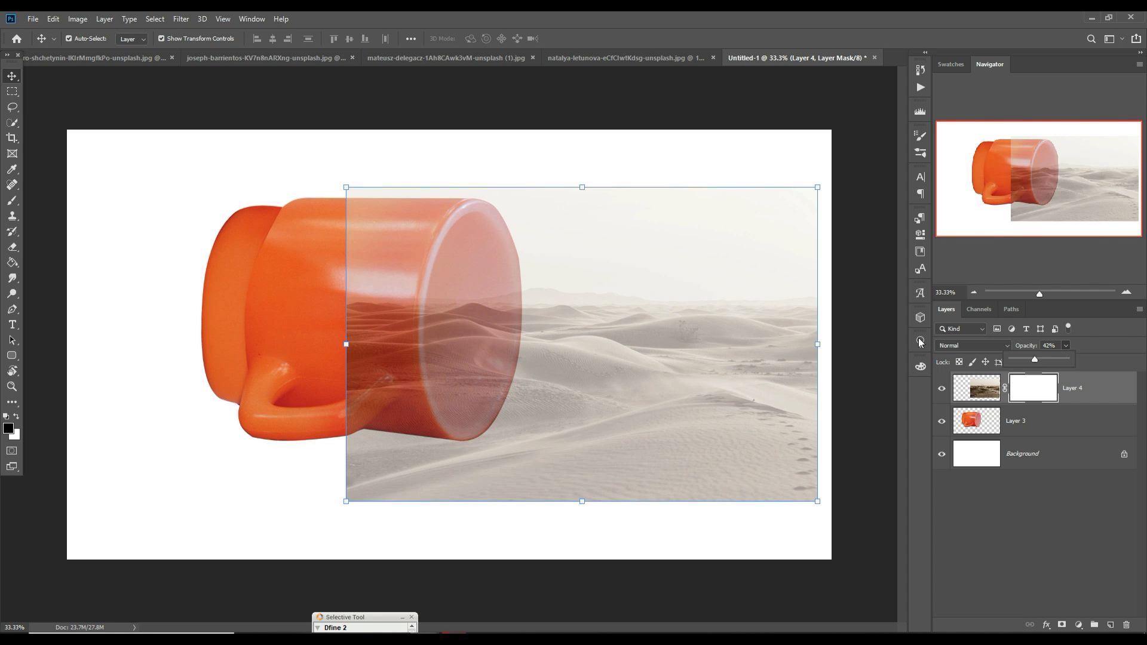
{"action": "left_click", "coordinate": [1037, 358]}
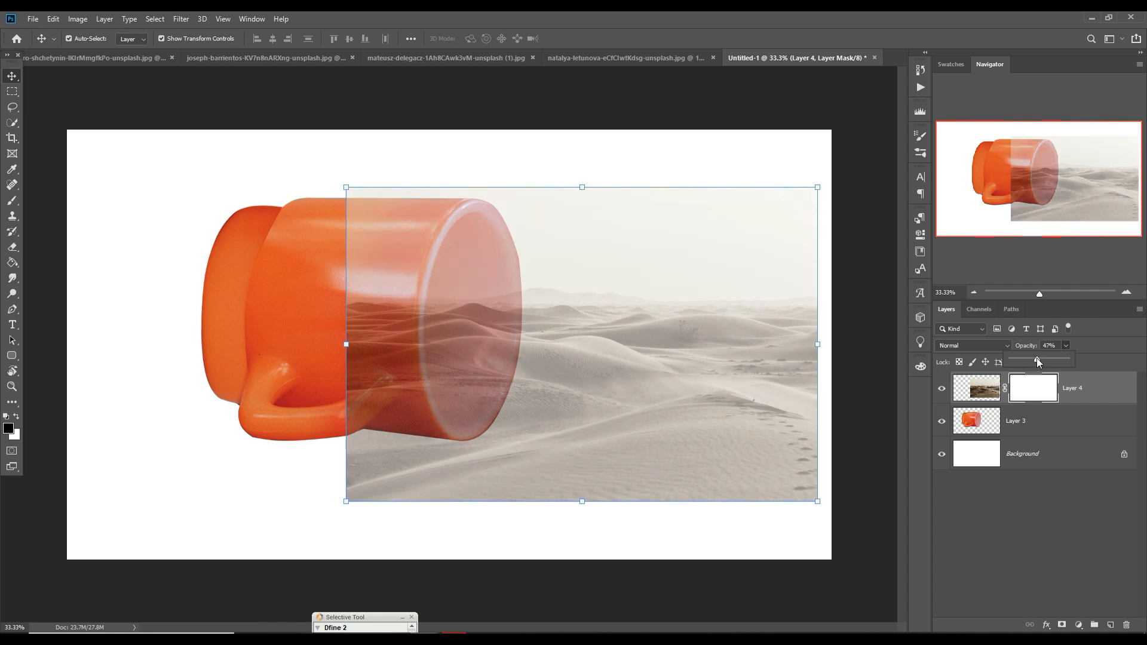
Step: Try painting on the desert layer's mask with a larger brush, undo it and delete the desert layer
{"action": "left_click", "coordinate": [12, 200]}
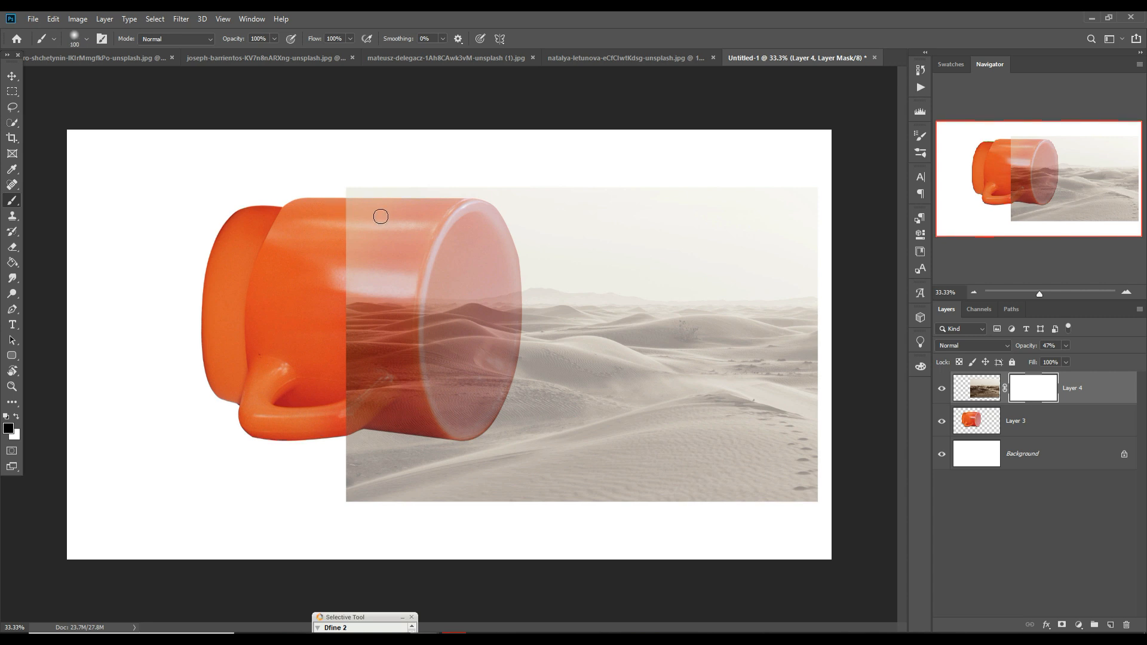
{"action": "key", "text": "bracketright"}
{"action": "key", "text": "bracketright"}
{"action": "key", "text": "bracketright"}
{"action": "key", "text": "bracketright"}
{"action": "key", "text": "bracketright"}
{"action": "left_click", "coordinate": [400, 228]}
{"action": "key", "text": "ctrl+z"}
{"action": "key", "text": "Delete"}
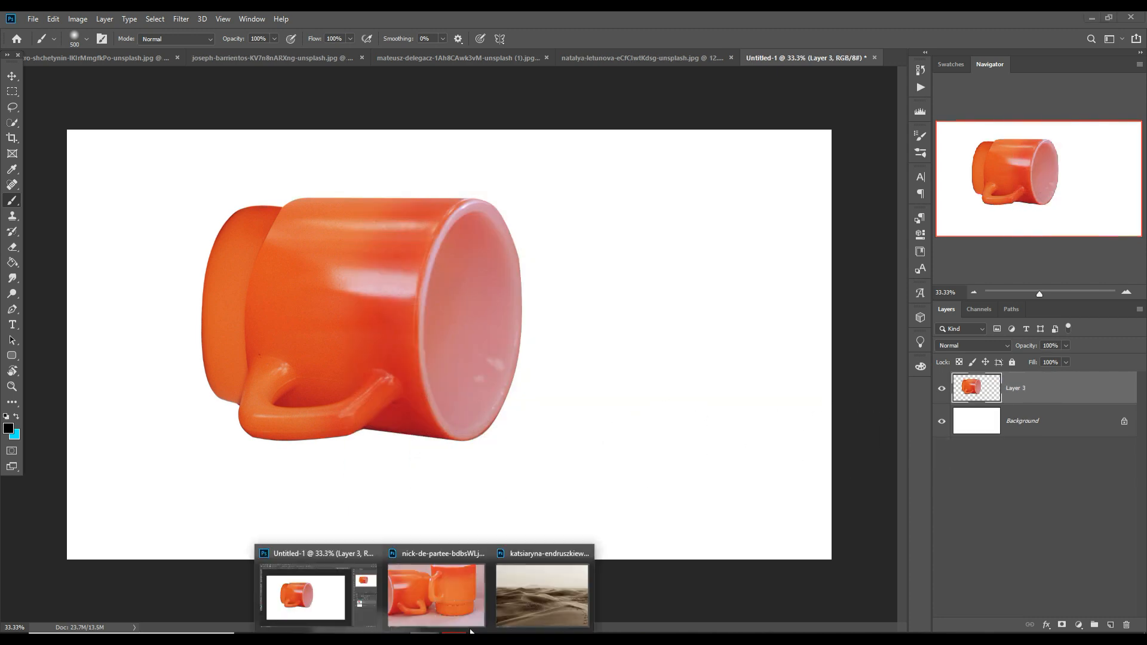
Step: Switch to the floating desert photo and dock it back among the open documents
{"action": "left_click", "coordinate": [550, 601]}
{"action": "key", "text": "v"}
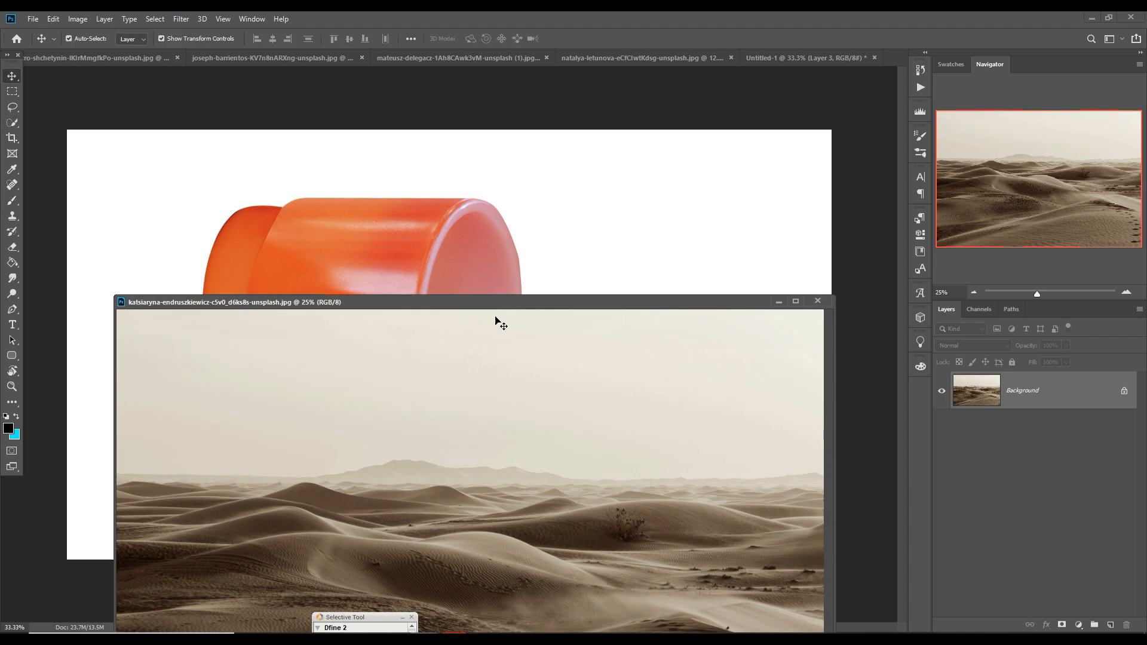
{"action": "left_click_drag", "start_coordinate": [547, 302], "coordinate": [694, 62]}
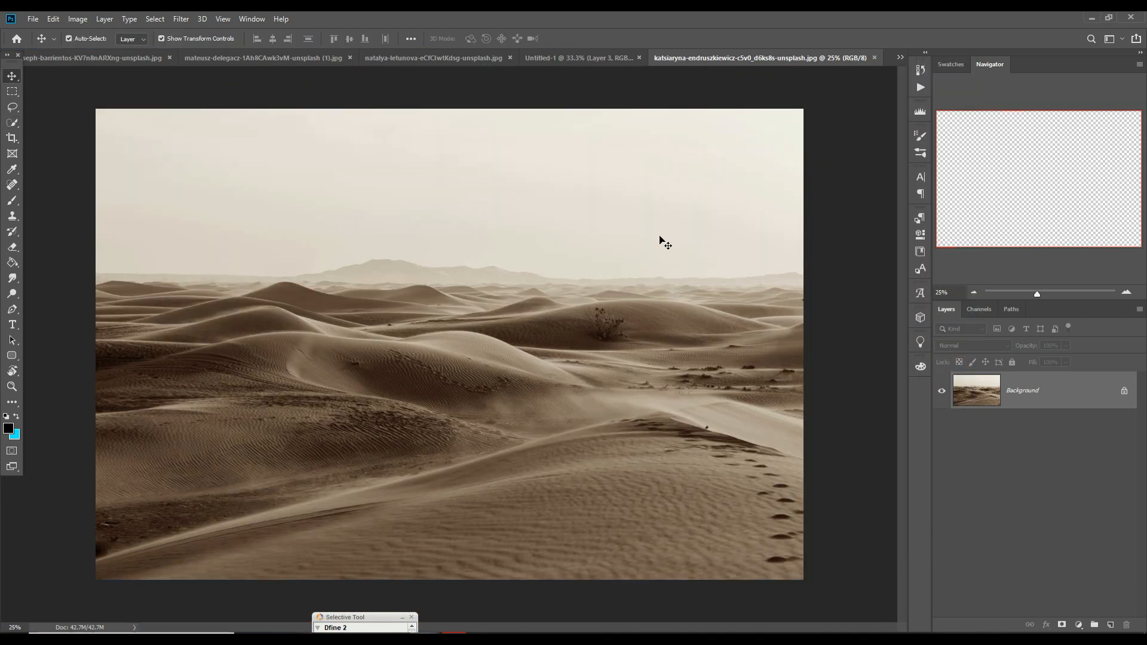
Step: Select the dunes below the sky in the desert photo with the Quick Selection tool
{"action": "left_click", "coordinate": [12, 123]}
{"action": "mouse_move", "coordinate": [179, 323]}
{"action": "left_mouse_down"}
{"action": "mouse_move", "coordinate": [794, 353]}
{"action": "mouse_move", "coordinate": [119, 296]}
{"action": "mouse_move", "coordinate": [747, 290]}
{"action": "left_mouse_up"}
{"action": "left_click_drag", "start_coordinate": [676, 494], "coordinate": [279, 476]}
Step: Float the desert photo, copy the selected dunes into the mug composite and scale them down over the mug's lower half
{"action": "key", "text": "v"}
{"action": "left_click_drag", "start_coordinate": [755, 58], "coordinate": [755, 87]}
{"action": "left_click_drag", "start_coordinate": [836, 383], "coordinate": [415, 305]}
{"action": "left_click_drag", "start_coordinate": [755, 88], "coordinate": [313, 192]}
{"action": "left_click", "coordinate": [906, 188]}
{"action": "left_click_drag", "start_coordinate": [761, 174], "coordinate": [761, 378]}
{"action": "left_click_drag", "start_coordinate": [705, 436], "coordinate": [382, 314]}
Step: Trace a Pen path along the dune ridges beneath the hazy far mountains on the dunes layer
{"action": "left_click", "coordinate": [12, 309]}
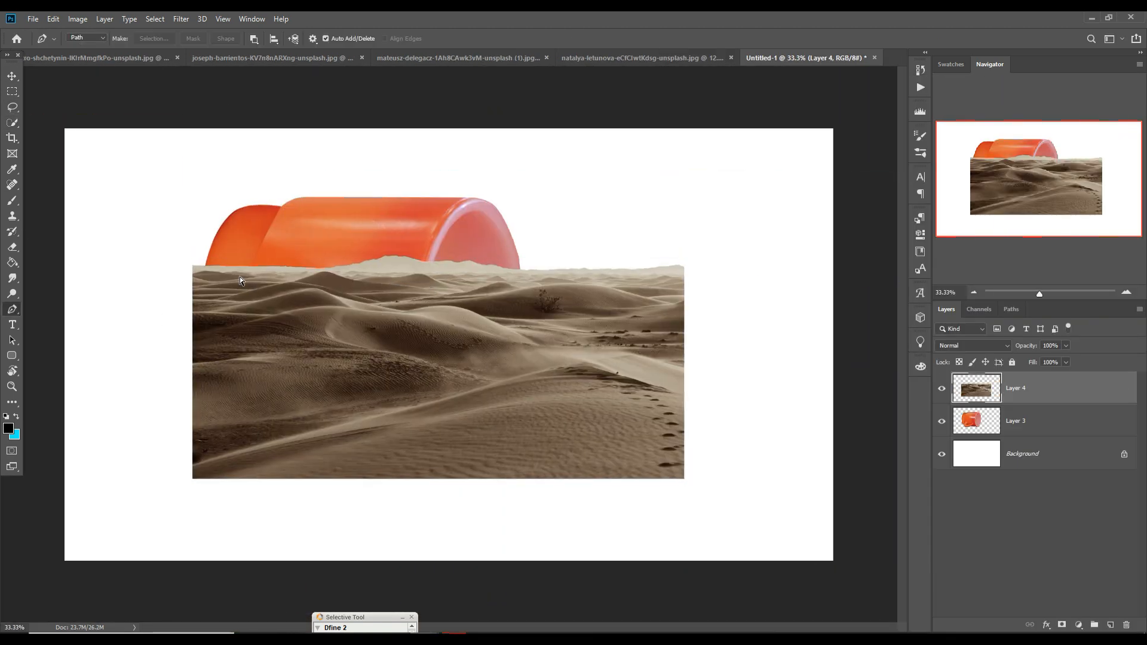
{"action": "scroll", "coordinate": [150, 253], "scroll_direction": "up", "scroll_amount": 3}
{"action": "left_click", "coordinate": [276, 354]}
{"action": "left_click", "coordinate": [547, 347]}
{"action": "left_click_drag", "start_coordinate": [450, 350], "coordinate": [449, 342]}
{"action": "left_click", "coordinate": [767, 340]}
{"action": "left_click_drag", "start_coordinate": [673, 343], "coordinate": [673, 314]}
{"action": "left_click_drag", "start_coordinate": [599, 328], "coordinate": [631, 327]}
{"action": "left_click_drag", "start_coordinate": [727, 323], "coordinate": [728, 329]}
{"action": "left_click_drag", "start_coordinate": [811, 362], "coordinate": [390, 361]}
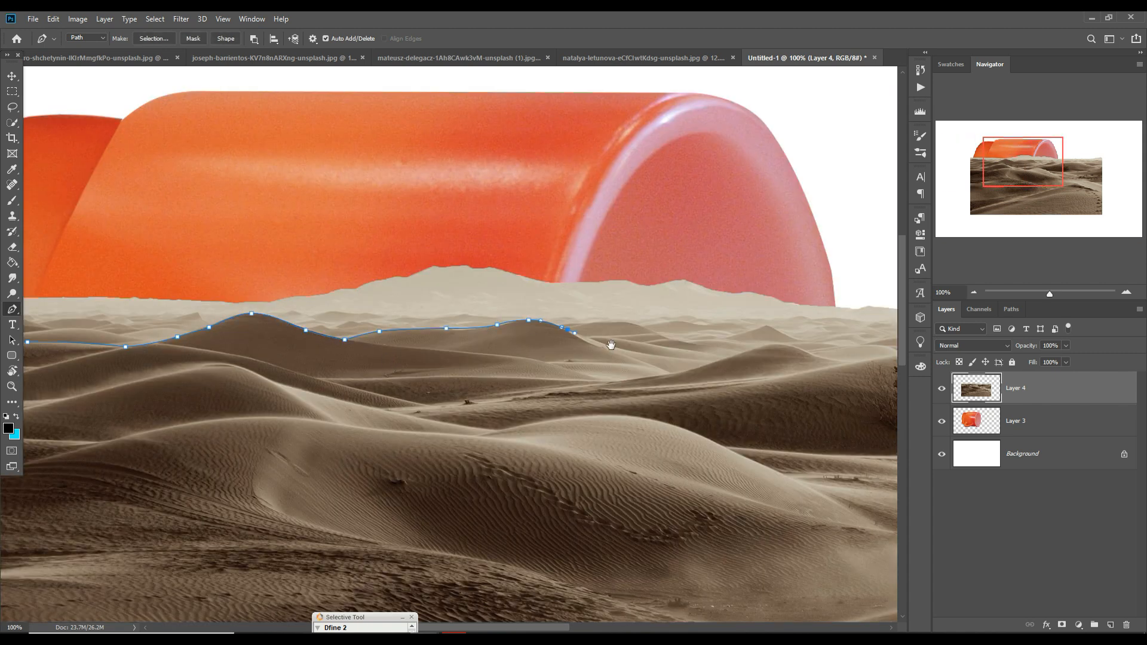
{"action": "left_click_drag", "start_coordinate": [610, 346], "coordinate": [377, 323]}
Step: Extend the path to the dunes layer's far edge and close it around the distant mountains
{"action": "left_click_drag", "start_coordinate": [819, 268], "coordinate": [831, 272]}
{"action": "key", "text": "ctrl+0"}
{"action": "left_click_drag", "start_coordinate": [734, 245], "coordinate": [456, 180]}
{"action": "left_click_drag", "start_coordinate": [190, 186], "coordinate": [130, 192]}
{"action": "left_click_drag", "start_coordinate": [103, 223], "coordinate": [105, 238]}
{"action": "left_click", "coordinate": [164, 278]}
Step: Convert the path into a selection, delete the distant mountains from the dunes layer and deselect
{"action": "right_click", "coordinate": [310, 227]}
{"action": "left_click", "coordinate": [345, 282]}
{"action": "left_click", "coordinate": [634, 181]}
{"action": "key", "text": "Delete"}
{"action": "left_click", "coordinate": [53, 19]}
{"action": "mouse_move", "coordinate": [154, 19]}
{"action": "left_click", "coordinate": [168, 43]}
Step: Add a layer mask to the dunes layer, lower its opacity to 54% and position it across the mug's lower opening
{"action": "key", "text": "v"}
{"action": "left_click_drag", "start_coordinate": [397, 332], "coordinate": [504, 332]}
{"action": "left_click", "coordinate": [53, 19]}
{"action": "left_click", "coordinate": [181, 19]}
{"action": "left_click", "coordinate": [1062, 625]}
{"action": "key", "text": "b"}
{"action": "left_click", "coordinate": [1066, 346]}
{"action": "left_click_drag", "start_coordinate": [1070, 359], "coordinate": [1041, 359]}
{"action": "key", "text": "v"}
{"action": "left_click_drag", "start_coordinate": [588, 309], "coordinate": [588, 358]}
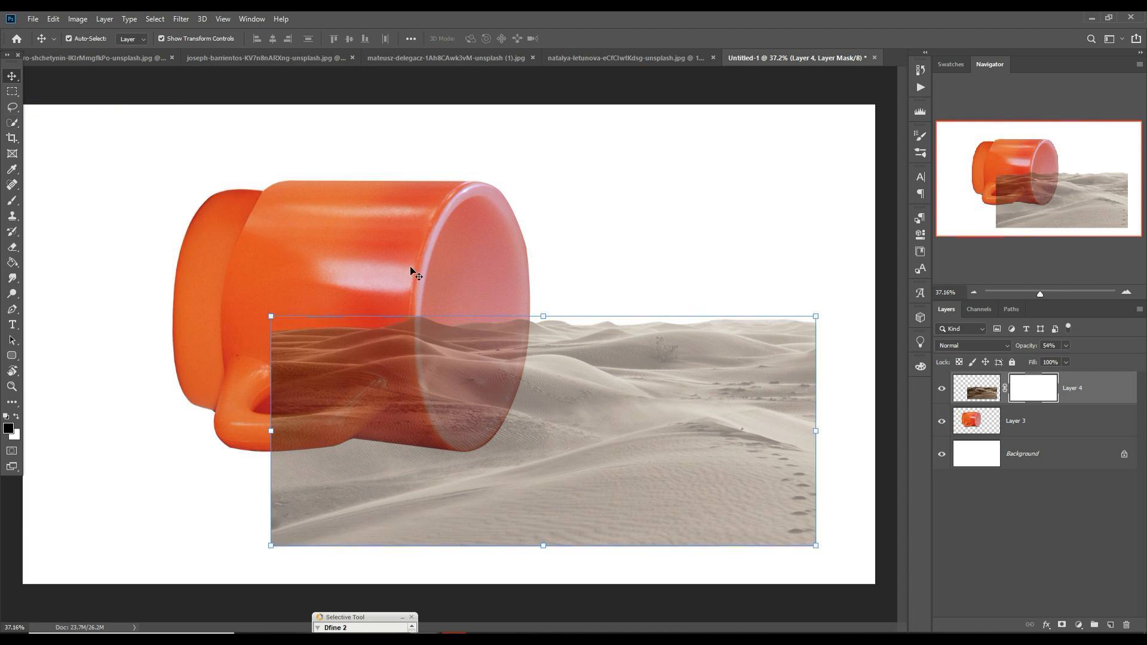
Step: Mask out the dunes on the mug's outer wall beside the rim with a 400 px brush
{"action": "key", "text": "b"}
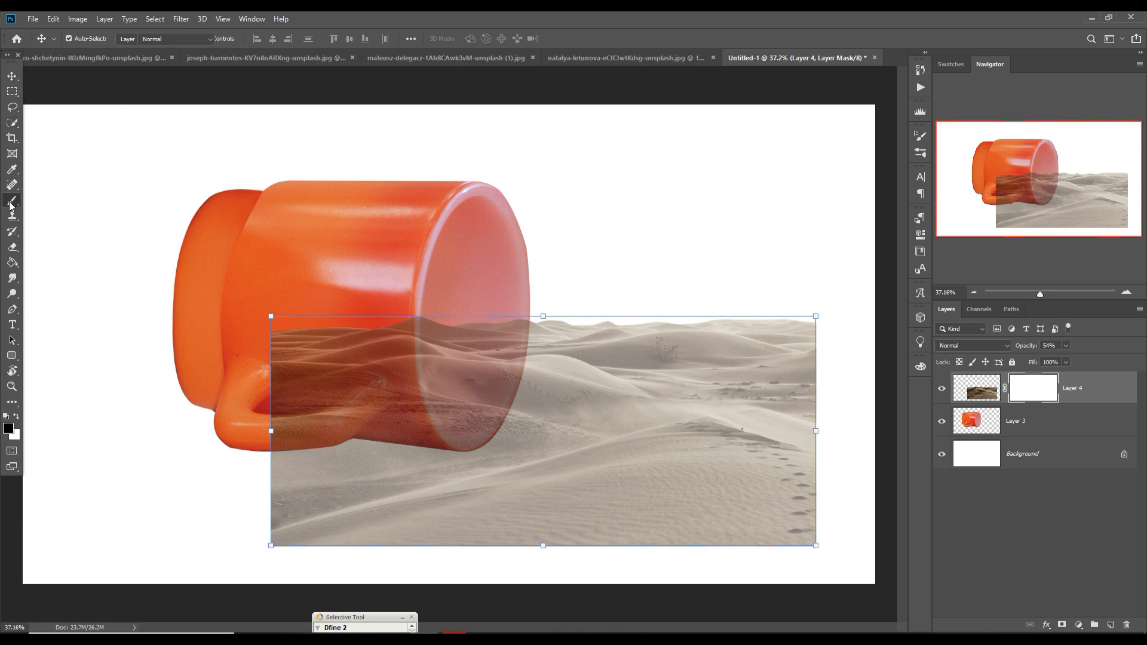
{"action": "key", "text": "bracketleft"}
{"action": "key", "text": "bracketleft"}
{"action": "key", "text": "bracketleft"}
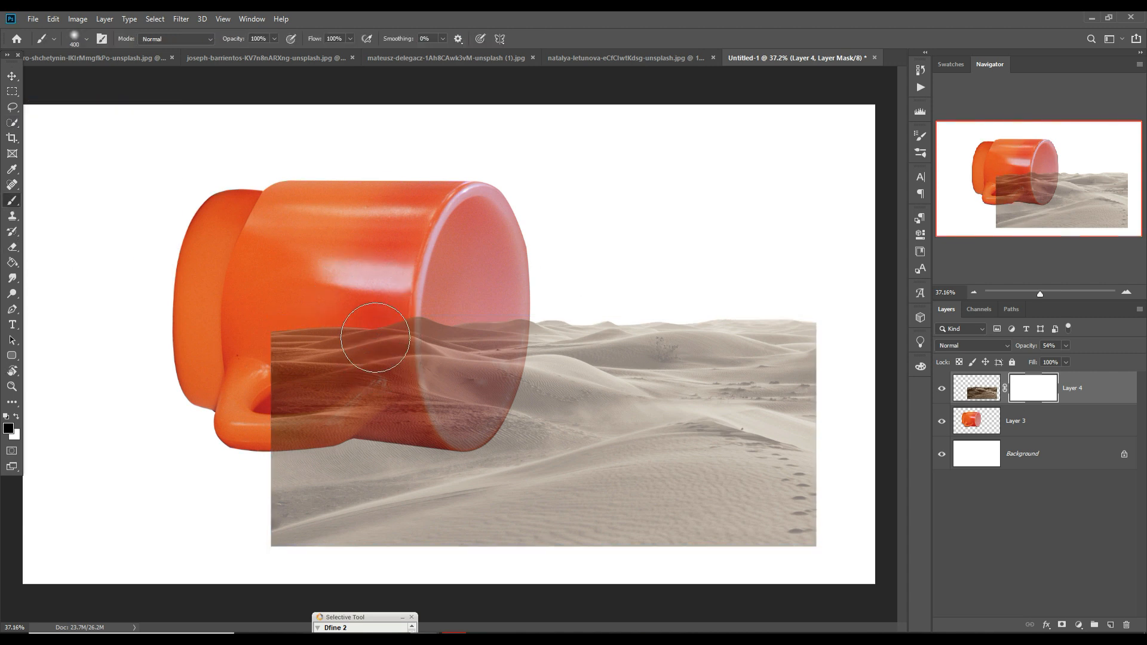
{"action": "mouse_move", "coordinate": [400, 359]}
{"action": "left_mouse_down"}
{"action": "mouse_move", "coordinate": [401, 342]}
{"action": "mouse_move", "coordinate": [409, 373]}
{"action": "mouse_move", "coordinate": [416, 321]}
{"action": "mouse_move", "coordinate": [419, 419]}
{"action": "left_mouse_up"}
Step: Mask out the dunes covering the mug's body, handle and lower edge with a 125 px brush
{"action": "key", "text": "bracketleft"}
{"action": "key", "text": "bracketleft"}
{"action": "key", "text": "bracketleft"}
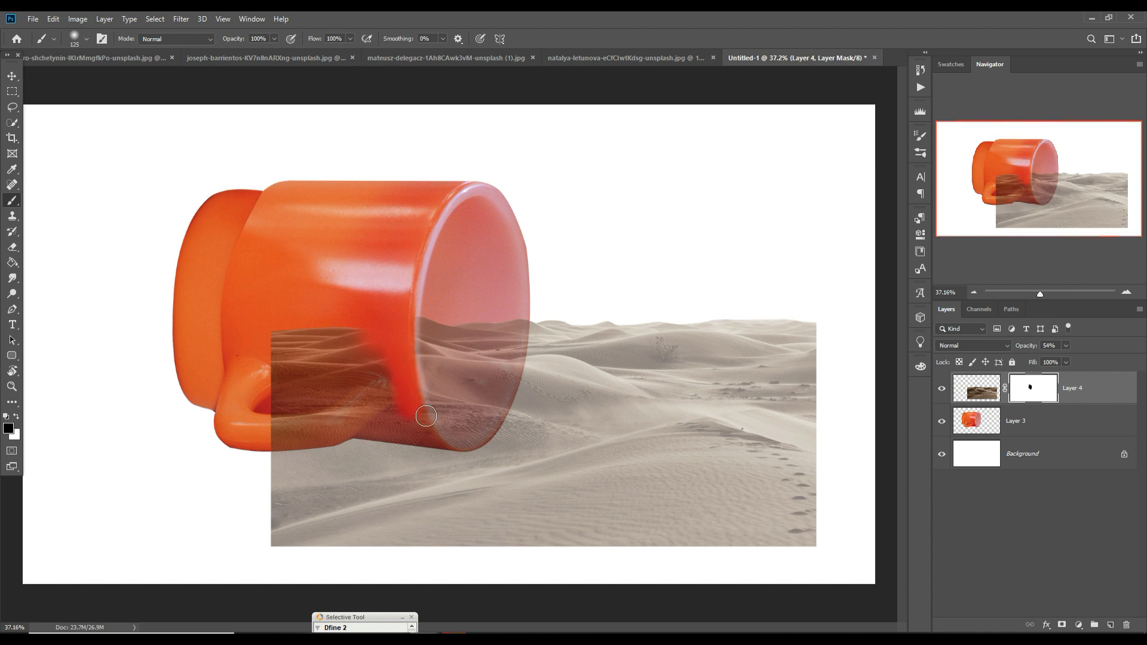
{"action": "mouse_move", "coordinate": [428, 424]}
{"action": "left_mouse_down"}
{"action": "mouse_move", "coordinate": [302, 348]}
{"action": "mouse_move", "coordinate": [363, 348]}
{"action": "mouse_move", "coordinate": [323, 373]}
{"action": "mouse_move", "coordinate": [370, 388]}
{"action": "mouse_move", "coordinate": [262, 427]}
{"action": "mouse_move", "coordinate": [280, 440]}
{"action": "mouse_move", "coordinate": [355, 428]}
{"action": "mouse_move", "coordinate": [378, 380]}
{"action": "left_mouse_up"}
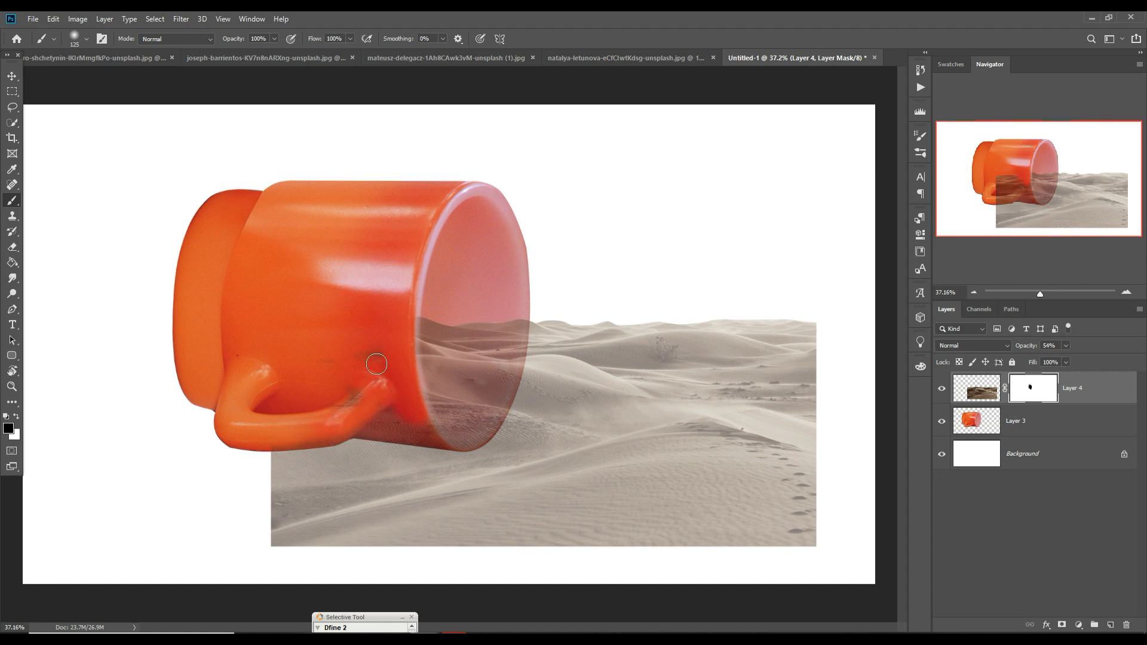
{"action": "left_click_drag", "start_coordinate": [369, 427], "coordinate": [402, 432]}
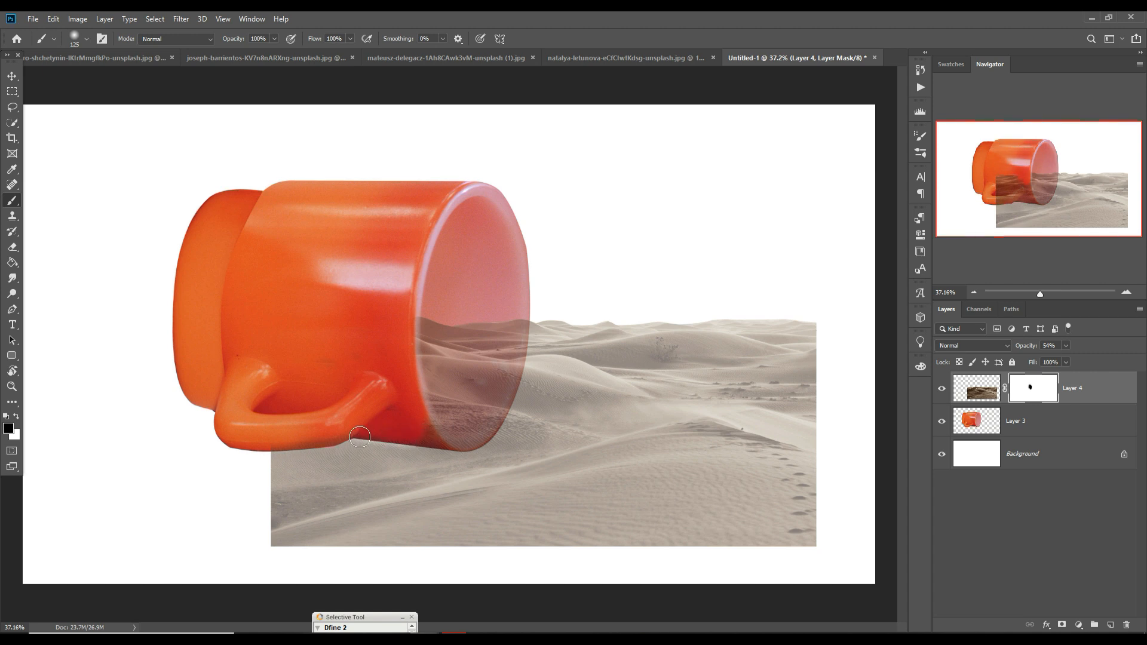
{"action": "left_click_drag", "start_coordinate": [359, 437], "coordinate": [396, 434]}
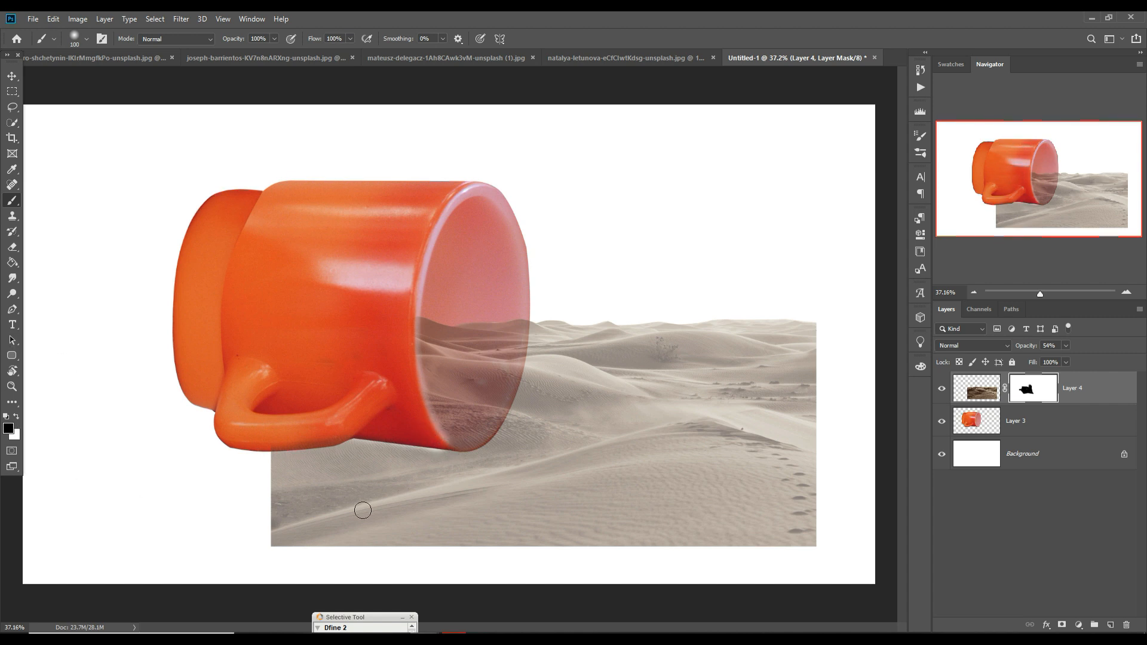
Step: Mask out the dunes beneath the mug with a larger brush, cutting a diagonal edge down from the rim
{"action": "key", "text": "bracketright"}
{"action": "key", "text": "bracketright"}
{"action": "key", "text": "bracketright"}
{"action": "key", "text": "bracketright"}
{"action": "mouse_move", "coordinate": [323, 445]}
{"action": "left_mouse_down"}
{"action": "mouse_move", "coordinate": [310, 576]}
{"action": "mouse_move", "coordinate": [307, 460]}
{"action": "mouse_move", "coordinate": [373, 426]}
{"action": "mouse_move", "coordinate": [428, 576]}
{"action": "mouse_move", "coordinate": [422, 508]}
{"action": "mouse_move", "coordinate": [442, 519]}
{"action": "mouse_move", "coordinate": [443, 492]}
{"action": "mouse_move", "coordinate": [454, 490]}
{"action": "mouse_move", "coordinate": [463, 586]}
{"action": "mouse_move", "coordinate": [496, 561]}
{"action": "mouse_move", "coordinate": [460, 489]}
{"action": "mouse_move", "coordinate": [587, 583]}
{"action": "left_mouse_up"}
Step: Restore the dunes layer to 100% opacity and refine its mask along the mug's rim with a 70 px brush
{"action": "key", "text": "bracketleft"}
{"action": "key", "text": "bracketleft"}
{"action": "key", "text": "bracketleft"}
{"action": "key", "text": "bracketleft"}
{"action": "key", "text": "bracketleft"}
{"action": "key", "text": "bracketleft"}
{"action": "key", "text": "bracketleft"}
{"action": "key", "text": "x"}
{"action": "left_click_drag", "start_coordinate": [1076, 361], "coordinate": [1097, 359]}
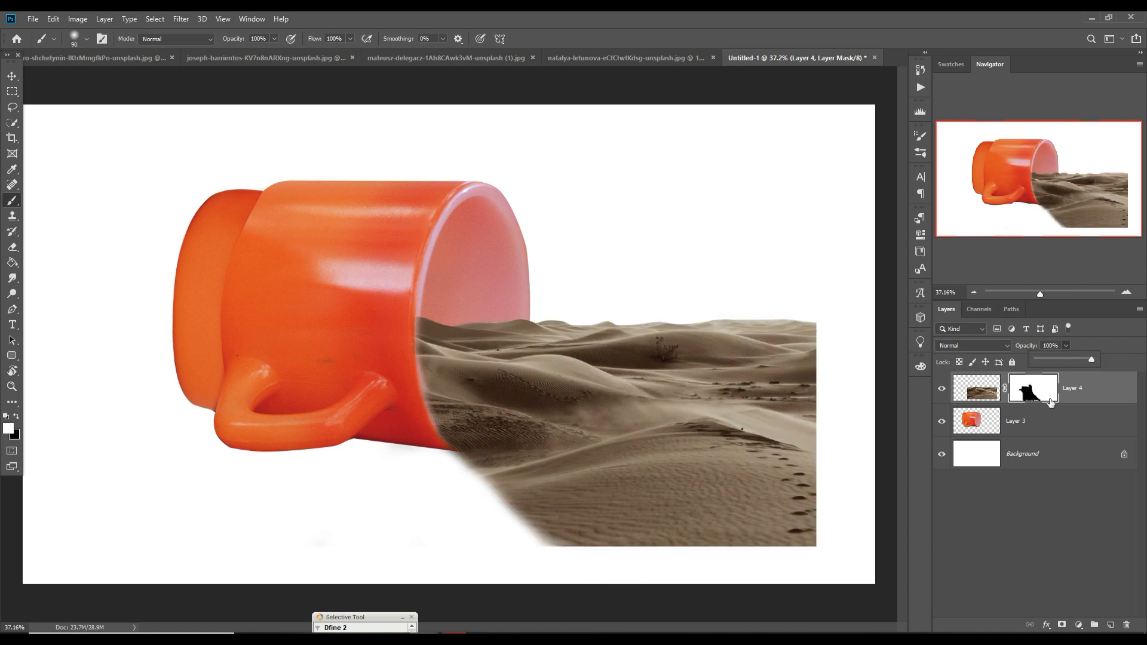
{"action": "key", "text": "x"}
{"action": "key", "text": "bracketleft"}
{"action": "key", "text": "bracketleft"}
{"action": "mouse_move", "coordinate": [408, 351]}
{"action": "left_mouse_down"}
{"action": "mouse_move", "coordinate": [415, 343]}
{"action": "mouse_move", "coordinate": [439, 438]}
{"action": "left_mouse_up"}
Step: Warp the dunes layer so the sand climbs up inside the mug's opening, and reselect its mask
{"action": "key", "text": "ctrl+2"}
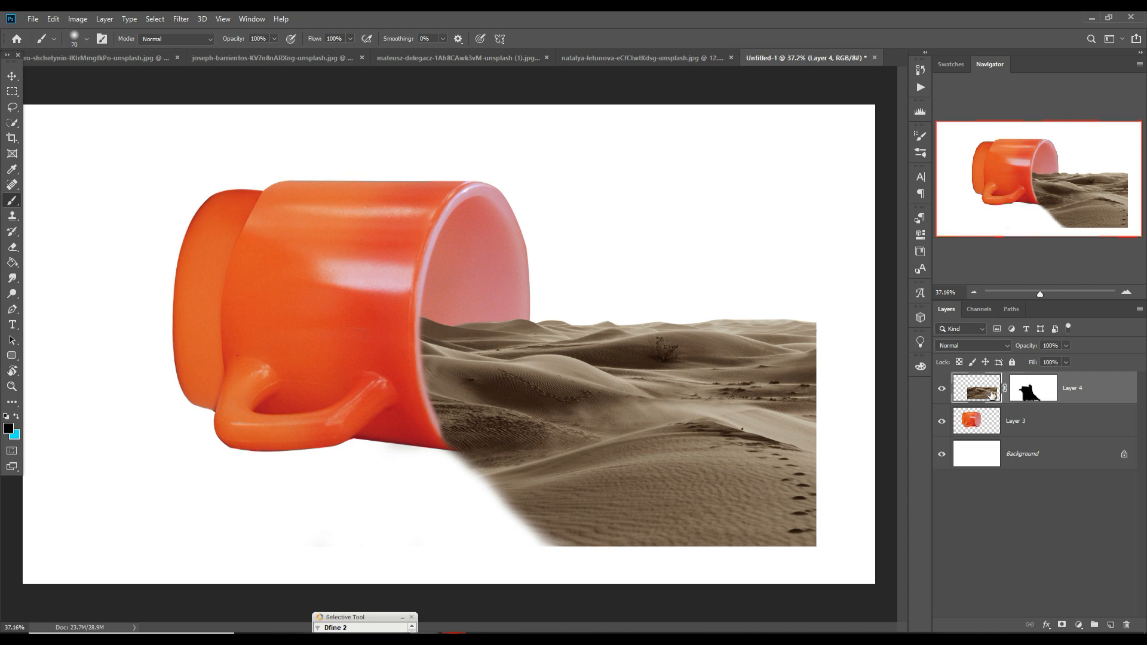
{"action": "left_click", "coordinate": [53, 19]}
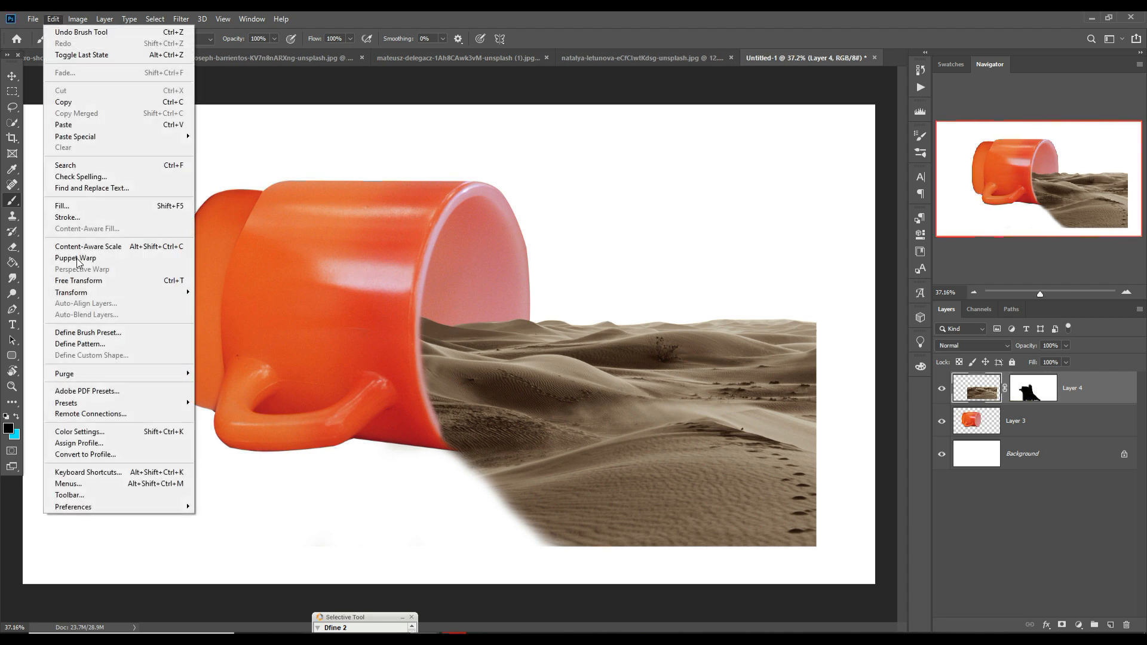
{"action": "mouse_move", "coordinate": [77, 292]}
{"action": "left_click", "coordinate": [212, 366]}
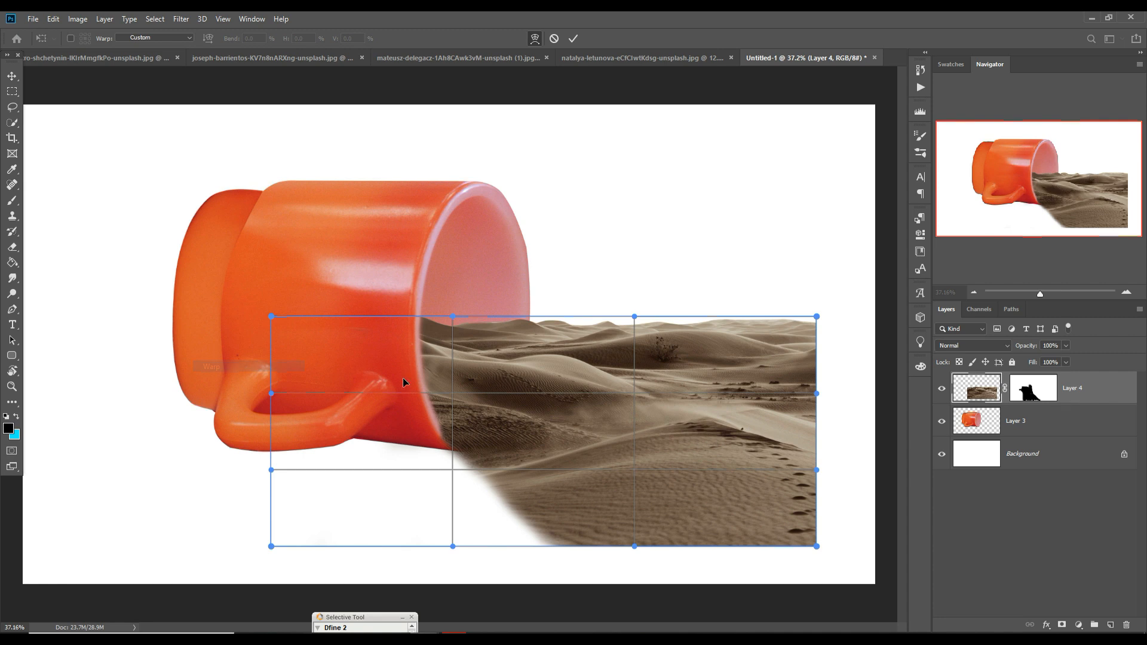
{"action": "left_click_drag", "start_coordinate": [271, 317], "coordinate": [312, 102]}
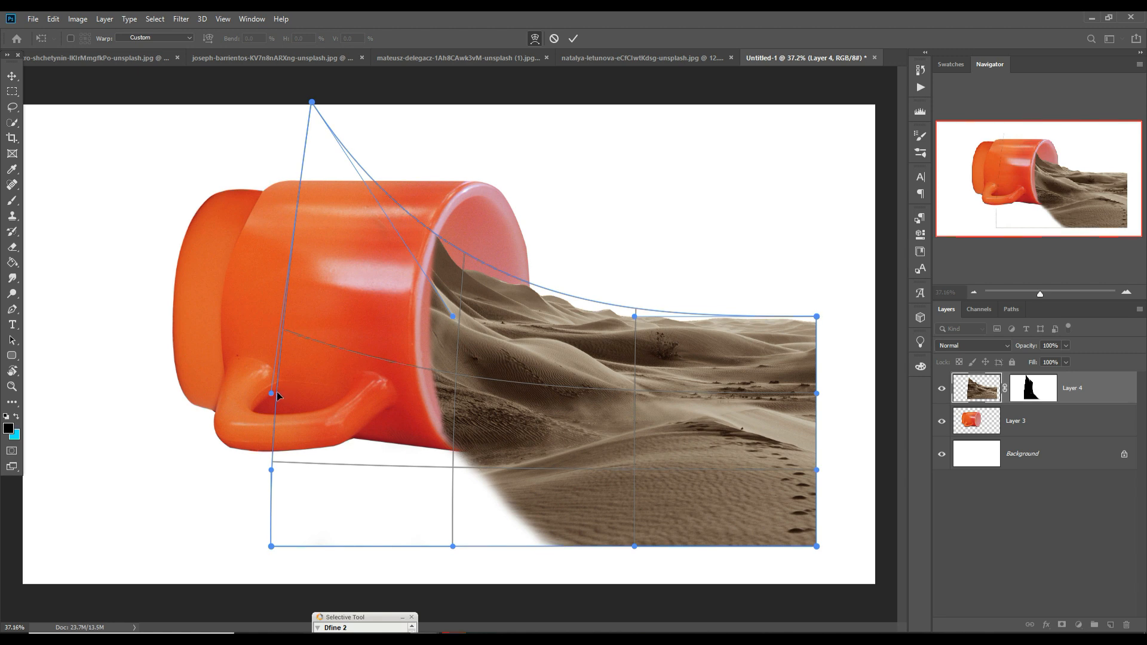
{"action": "left_click_drag", "start_coordinate": [270, 394], "coordinate": [191, 392]}
{"action": "left_click_drag", "start_coordinate": [313, 102], "coordinate": [319, 109]}
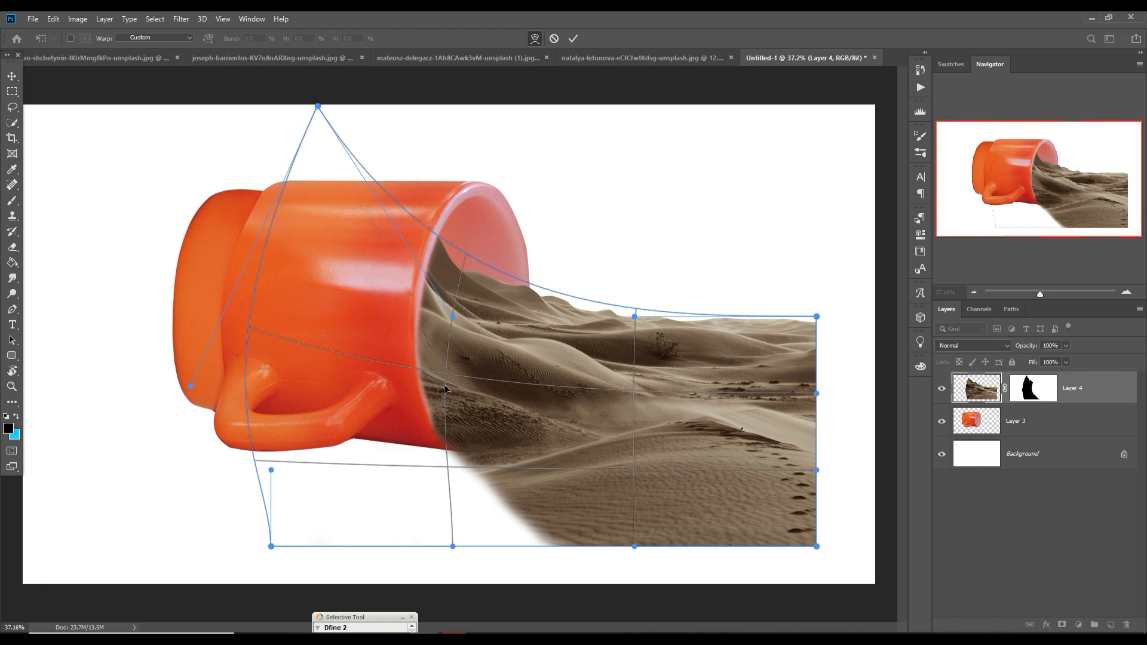
{"action": "left_click", "coordinate": [572, 39]}
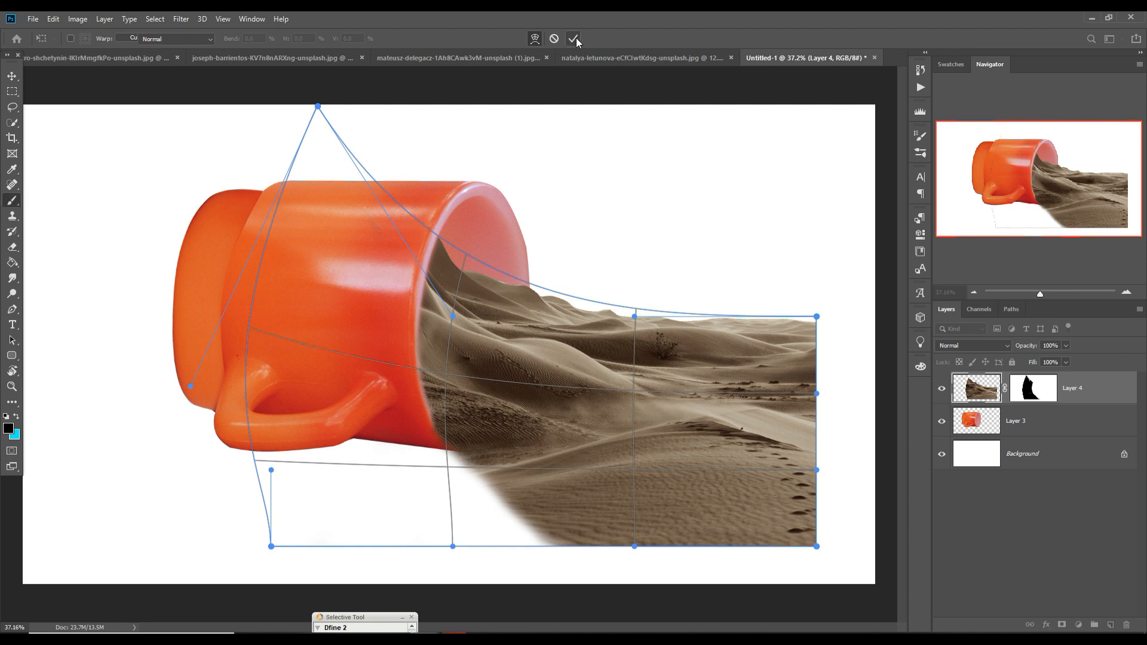
{"action": "key", "text": "b"}
{"action": "left_click", "coordinate": [1033, 389]}
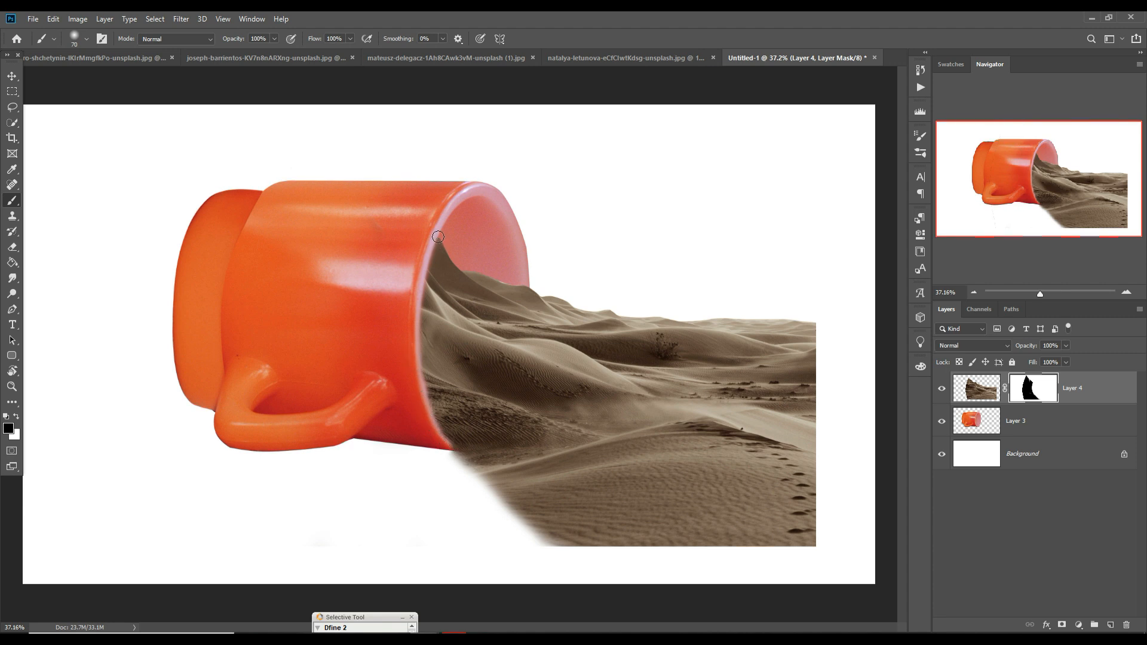
Step: Copy the selected dunes from the floating desert photo into the composite again as a second dunes layer
{"action": "key", "text": "v"}
{"action": "left_click", "coordinate": [1055, 437]}
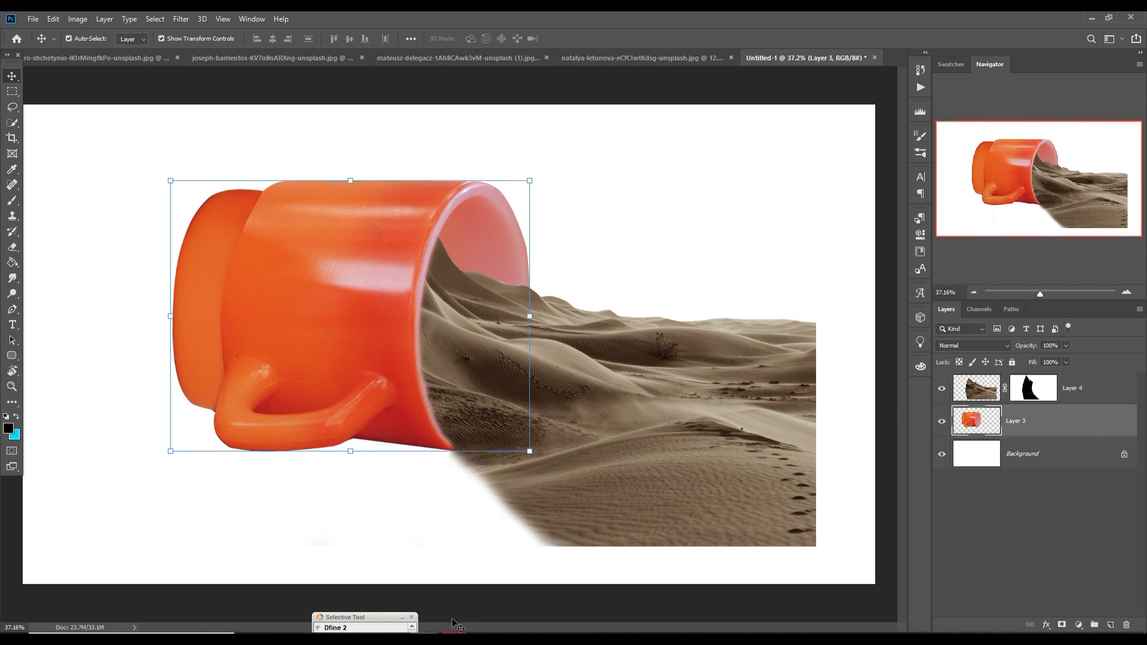
{"action": "mouse_move", "coordinate": [454, 638]}
{"action": "left_click", "coordinate": [540, 589]}
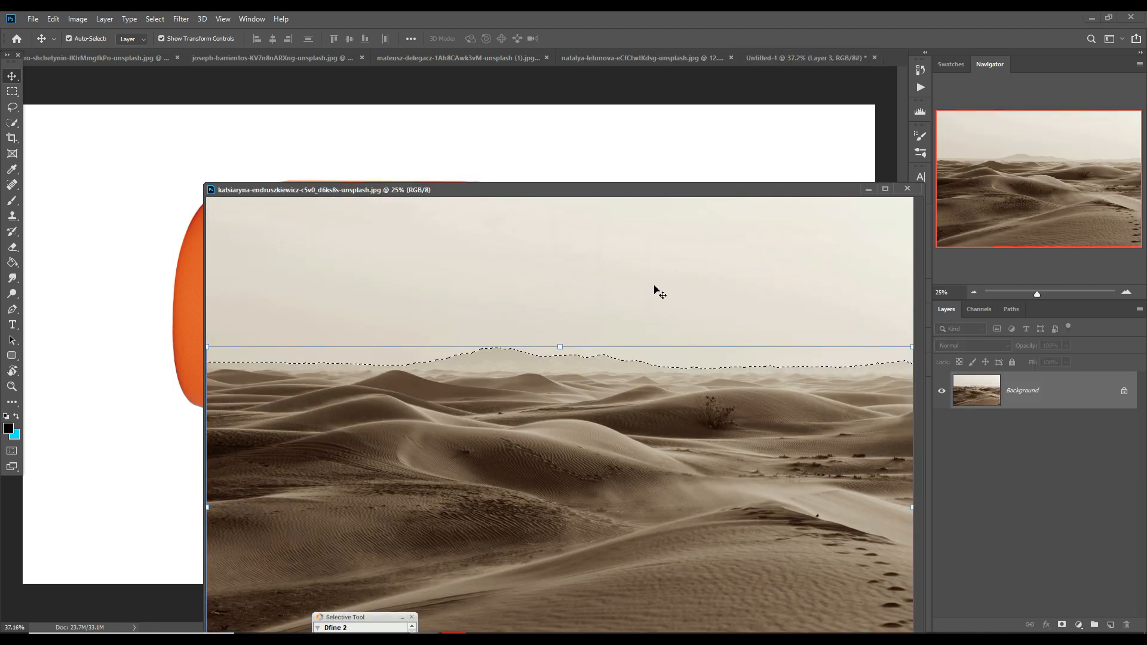
{"action": "left_click_drag", "start_coordinate": [580, 193], "coordinate": [1036, 194]}
{"action": "left_click_drag", "start_coordinate": [999, 479], "coordinate": [502, 471]}
{"action": "left_click_drag", "start_coordinate": [1131, 197], "coordinate": [754, 332]}
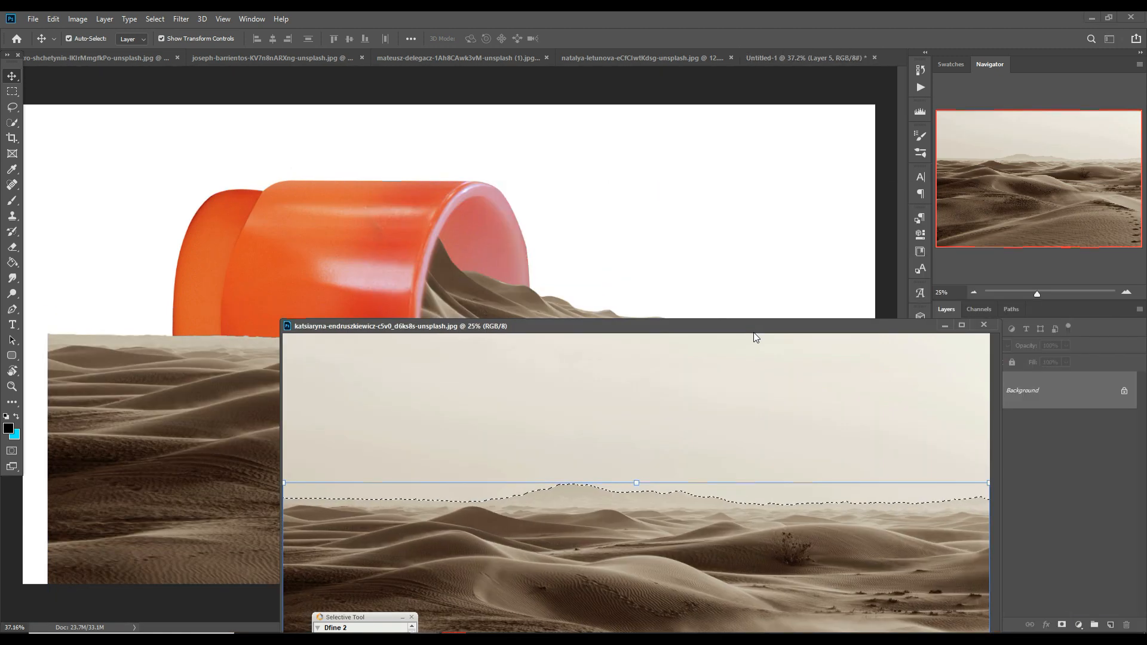
{"action": "left_click", "coordinate": [945, 327]}
Step: Scale down the second dunes layer, position it beneath the mug layer along the canvas's lower part, and hide it
{"action": "left_click_drag", "start_coordinate": [581, 315], "coordinate": [582, 497]}
{"action": "left_click_drag", "start_coordinate": [584, 554], "coordinate": [580, 436]}
{"action": "key", "text": "Return"}
{"action": "left_click_drag", "start_coordinate": [1072, 432], "coordinate": [1072, 469]}
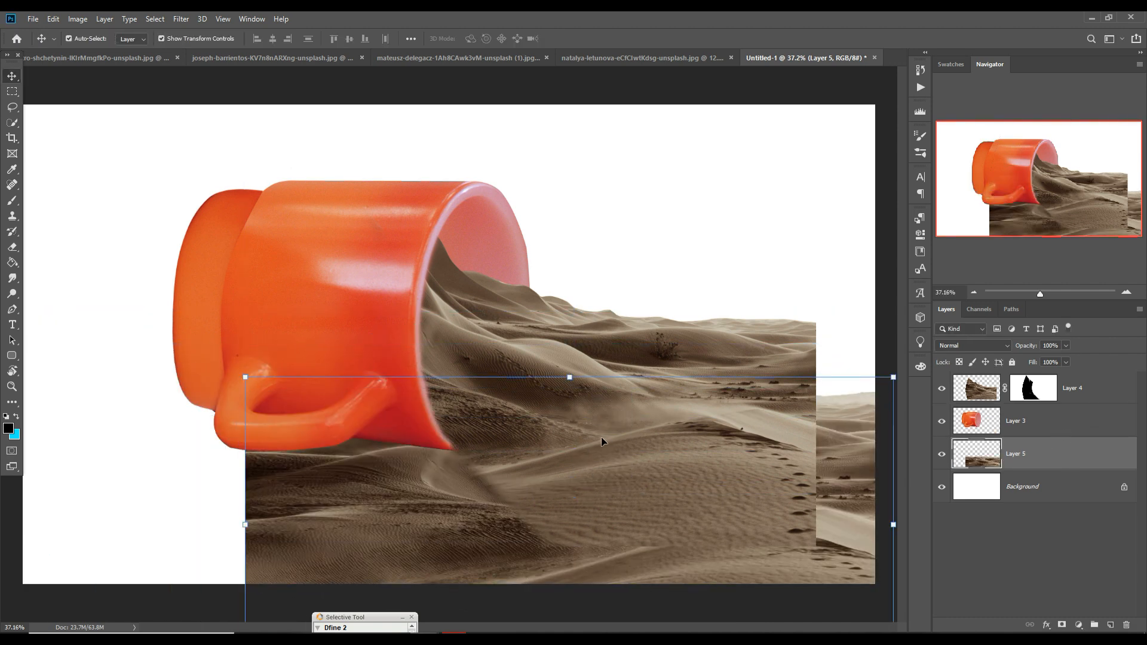
{"action": "left_click_drag", "start_coordinate": [356, 511], "coordinate": [338, 485]}
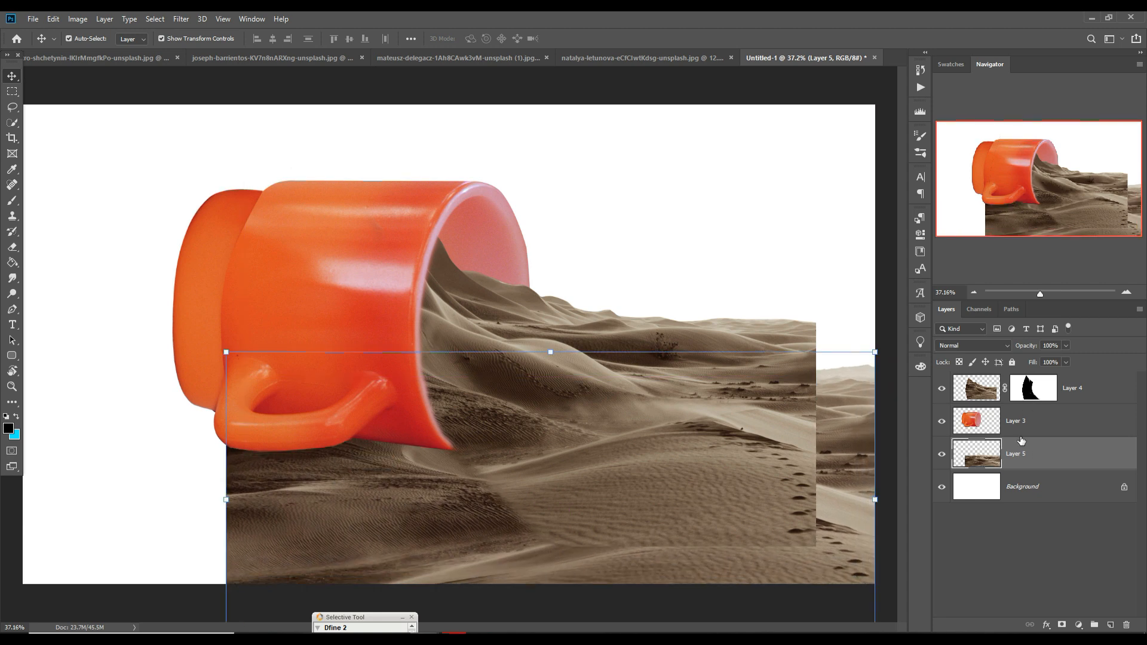
{"action": "left_click", "coordinate": [945, 456]}
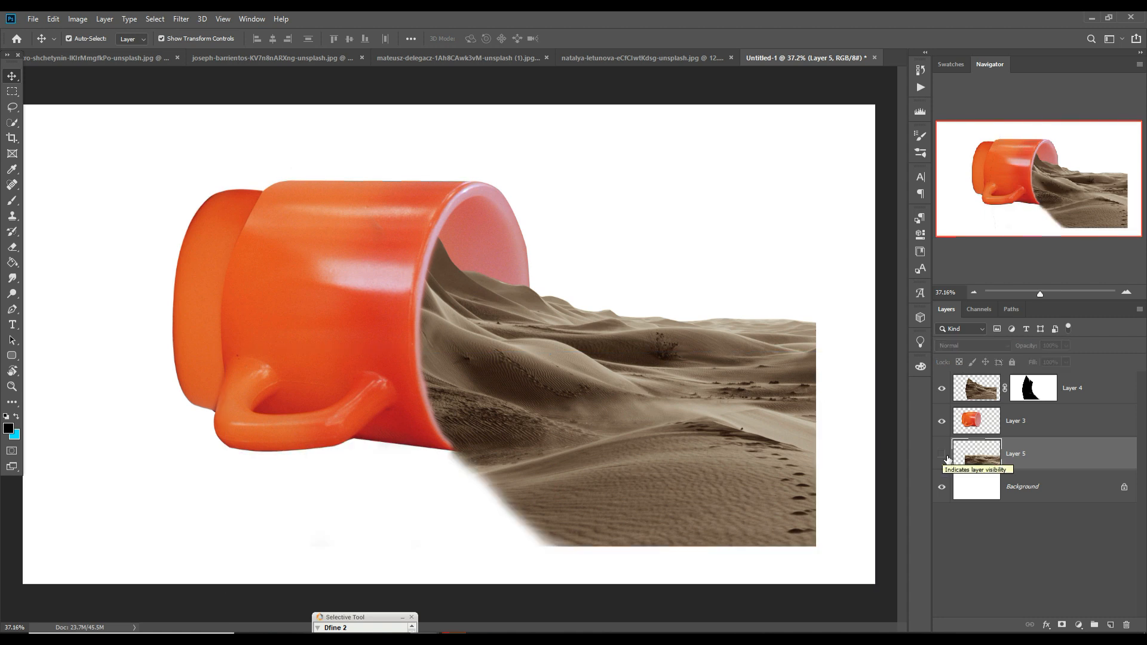
Step: Mask away the first dunes layer's lower and far edges, leaving a soft-edged sand spill from the mug
{"action": "left_click", "coordinate": [1033, 388]}
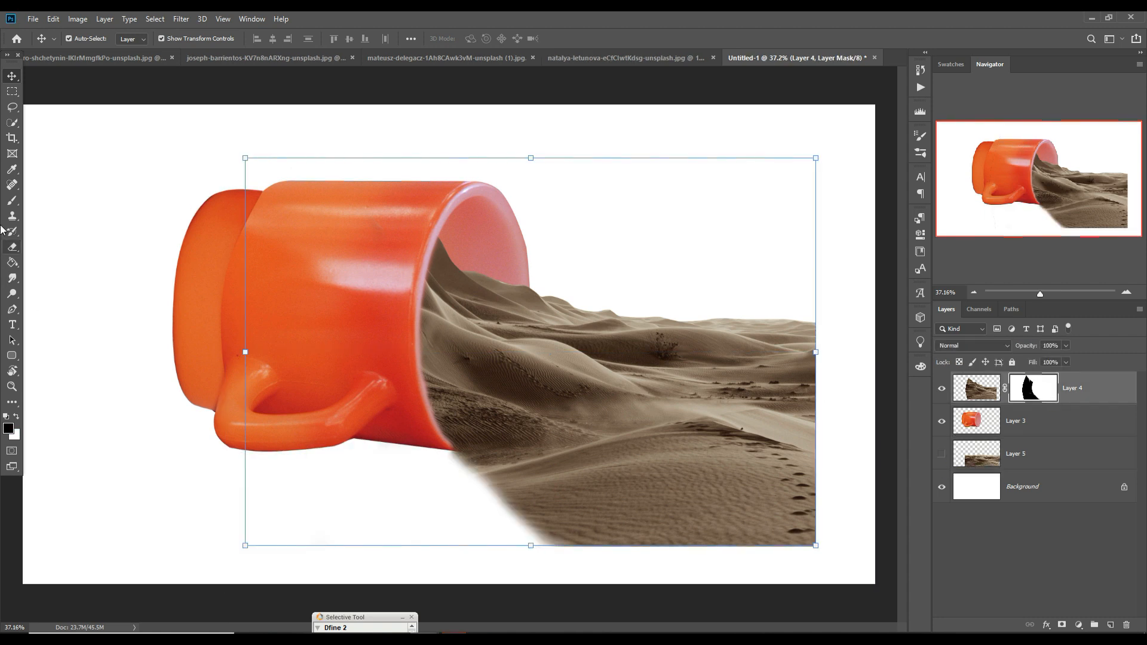
{"action": "left_click", "coordinate": [12, 200]}
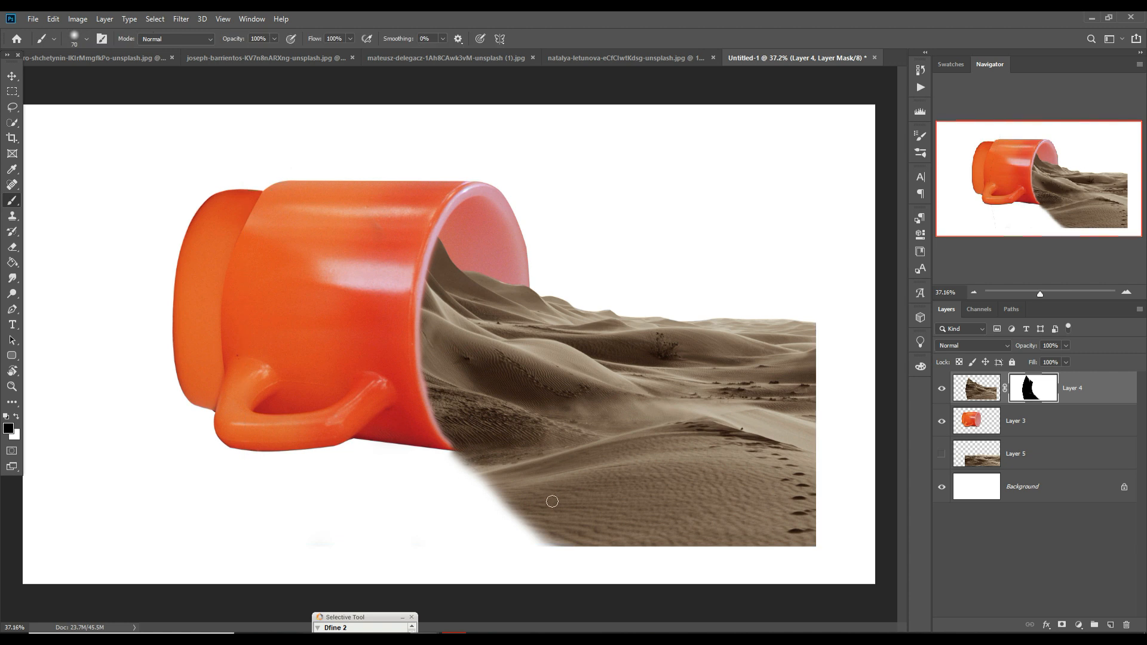
{"action": "mouse_move", "coordinate": [565, 560]}
{"action": "left_mouse_down"}
{"action": "mouse_move", "coordinate": [547, 573]}
{"action": "mouse_move", "coordinate": [471, 487]}
{"action": "mouse_move", "coordinate": [512, 502]}
{"action": "mouse_move", "coordinate": [849, 437]}
{"action": "mouse_move", "coordinate": [808, 333]}
{"action": "mouse_move", "coordinate": [860, 593]}
{"action": "mouse_move", "coordinate": [805, 369]}
{"action": "mouse_move", "coordinate": [655, 540]}
{"action": "mouse_move", "coordinate": [725, 517]}
{"action": "left_mouse_up"}
{"action": "key", "text": "bracketleft"}
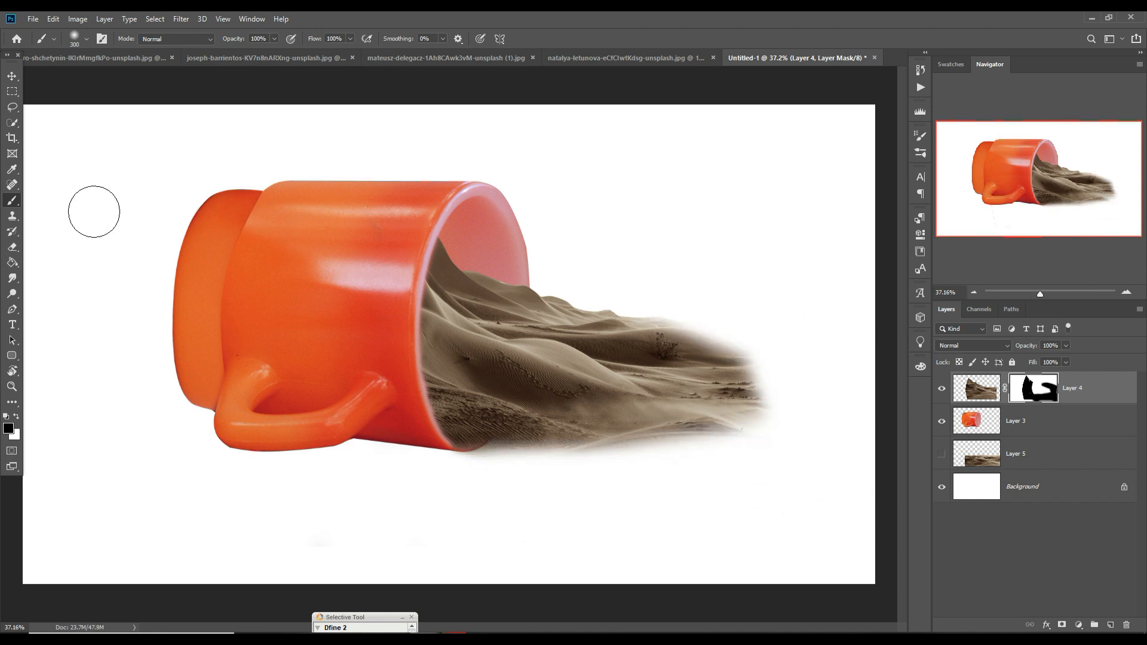
Step: Switch to the rocky desert photo and marquee-select a rectangle of its gravel foreground
{"action": "key", "text": "v"}
{"action": "left_click", "coordinate": [271, 60]}
{"action": "left_click", "coordinate": [114, 58]}
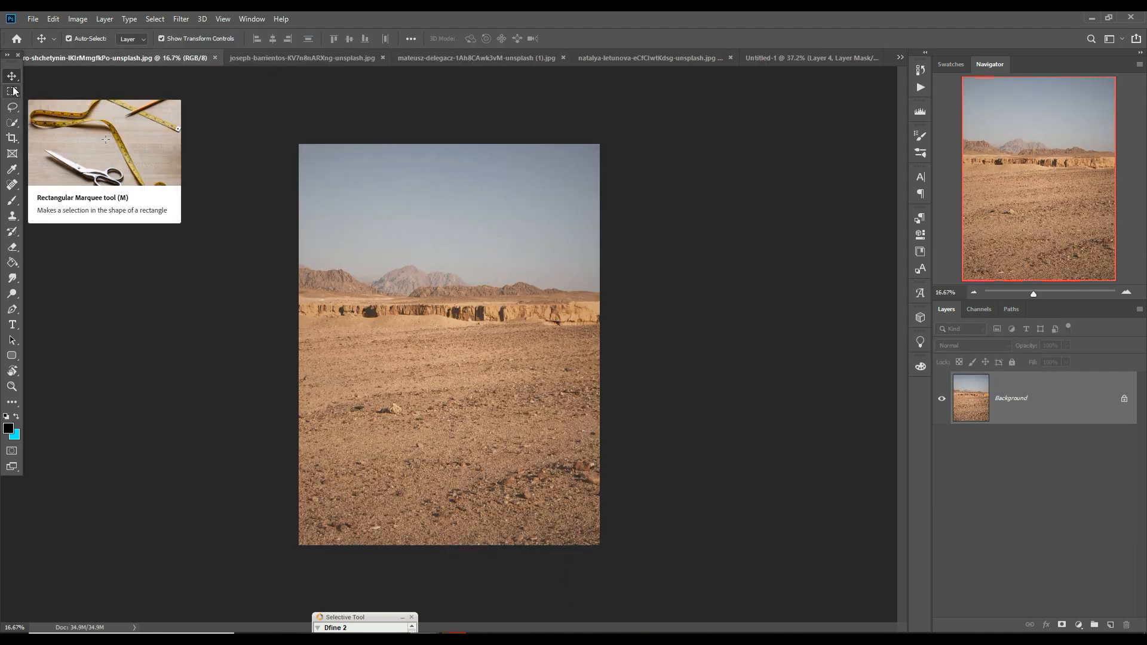
{"action": "left_click", "coordinate": [12, 91]}
{"action": "left_click_drag", "start_coordinate": [314, 365], "coordinate": [587, 523]}
Step: Float the rocky desert photo, copy the selected gravel into the mug composite and minimise the photo
{"action": "key", "text": "v"}
{"action": "left_click_drag", "start_coordinate": [114, 58], "coordinate": [640, 146]}
{"action": "left_click", "coordinate": [757, 58]}
{"action": "left_click_drag", "start_coordinate": [722, 451], "coordinate": [550, 491]}
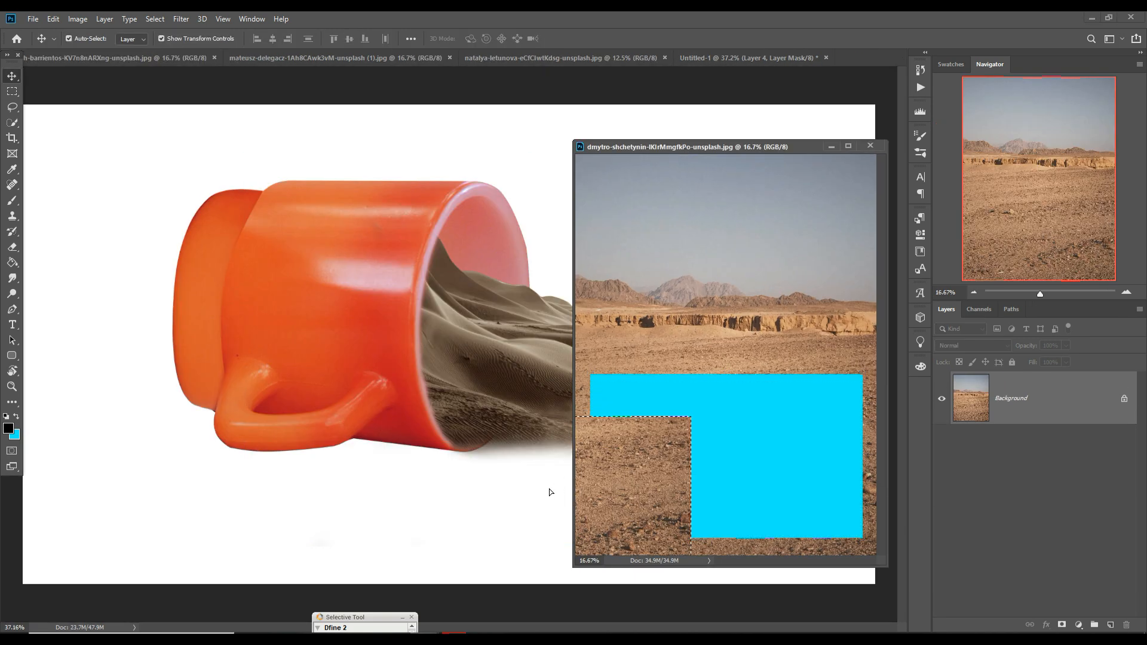
{"action": "left_click", "coordinate": [834, 144]}
Step: Place the gravel layer just above the background and transform it into a perspective ground plane beneath the sand
{"action": "left_click_drag", "start_coordinate": [1049, 394], "coordinate": [1049, 505]}
{"action": "left_click_drag", "start_coordinate": [748, 498], "coordinate": [748, 422]}
{"action": "key", "text": "ctrl+minus"}
{"action": "key", "text": "ctrl+minus"}
{"action": "key", "text": "ctrl+t"}
{"action": "left_click_drag", "start_coordinate": [689, 548], "coordinate": [689, 477]}
{"action": "left_click_drag", "start_coordinate": [281, 548], "coordinate": [154, 470]}
{"action": "left_click_drag", "start_coordinate": [689, 477], "coordinate": [718, 478]}
{"action": "left_click_drag", "start_coordinate": [280, 303], "coordinate": [386, 348]}
{"action": "mouse_move", "coordinate": [689, 303]}
{"action": "left_mouse_down"}
{"action": "mouse_move", "coordinate": [653, 328]}
{"action": "mouse_move", "coordinate": [677, 326]}
{"action": "mouse_move", "coordinate": [648, 330]}
{"action": "mouse_move", "coordinate": [723, 344]}
{"action": "left_mouse_up"}
{"action": "key", "text": "Return"}
Step: Add a layer mask to the gravel layer and paint its edges away with a soft 300 px brush
{"action": "left_click", "coordinate": [1061, 625]}
{"action": "left_click", "coordinate": [12, 200]}
{"action": "left_click_drag", "start_coordinate": [243, 433], "coordinate": [382, 391]}
{"action": "mouse_move", "coordinate": [352, 406]}
{"action": "left_mouse_down"}
{"action": "mouse_move", "coordinate": [249, 413]}
{"action": "mouse_move", "coordinate": [353, 448]}
{"action": "mouse_move", "coordinate": [743, 501]}
{"action": "mouse_move", "coordinate": [701, 366]}
{"action": "mouse_move", "coordinate": [722, 423]}
{"action": "mouse_move", "coordinate": [723, 483]}
{"action": "left_mouse_up"}
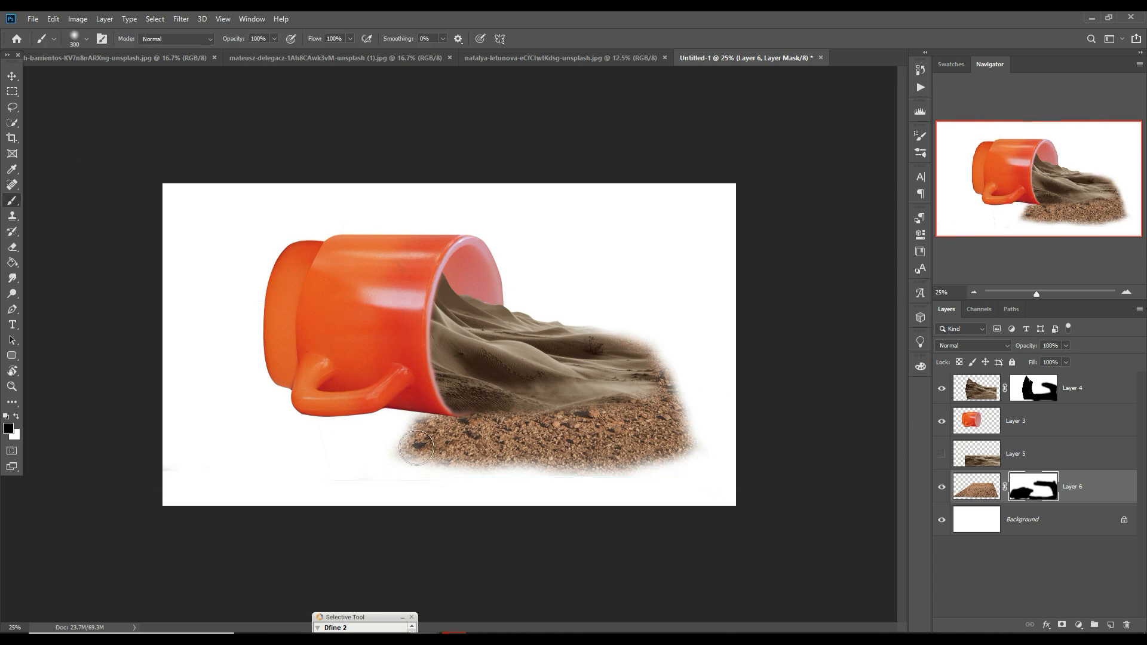
Step: Choose the splatter brush at 2100 px and break up the gravel mask's edge below the mug's handle
{"action": "left_click", "coordinate": [86, 39]}
{"action": "left_click", "coordinate": [23, 218]}
{"action": "left_click", "coordinate": [84, 242]}
{"action": "left_click", "coordinate": [822, 206]}
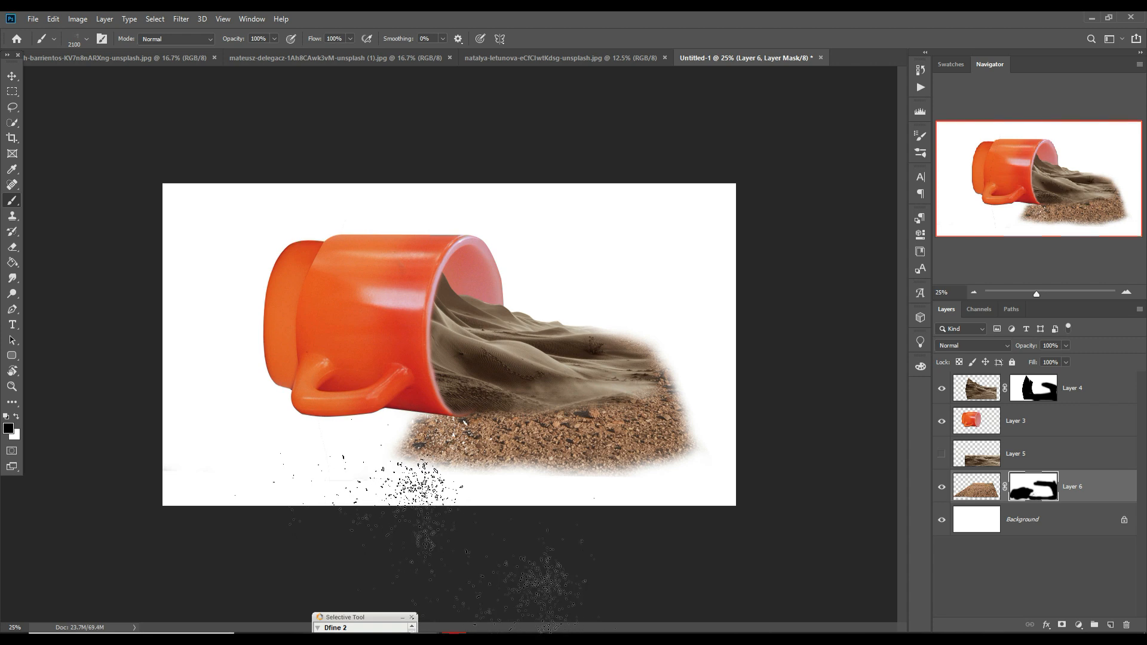
{"action": "left_click", "coordinate": [416, 507]}
{"action": "left_click", "coordinate": [415, 491]}
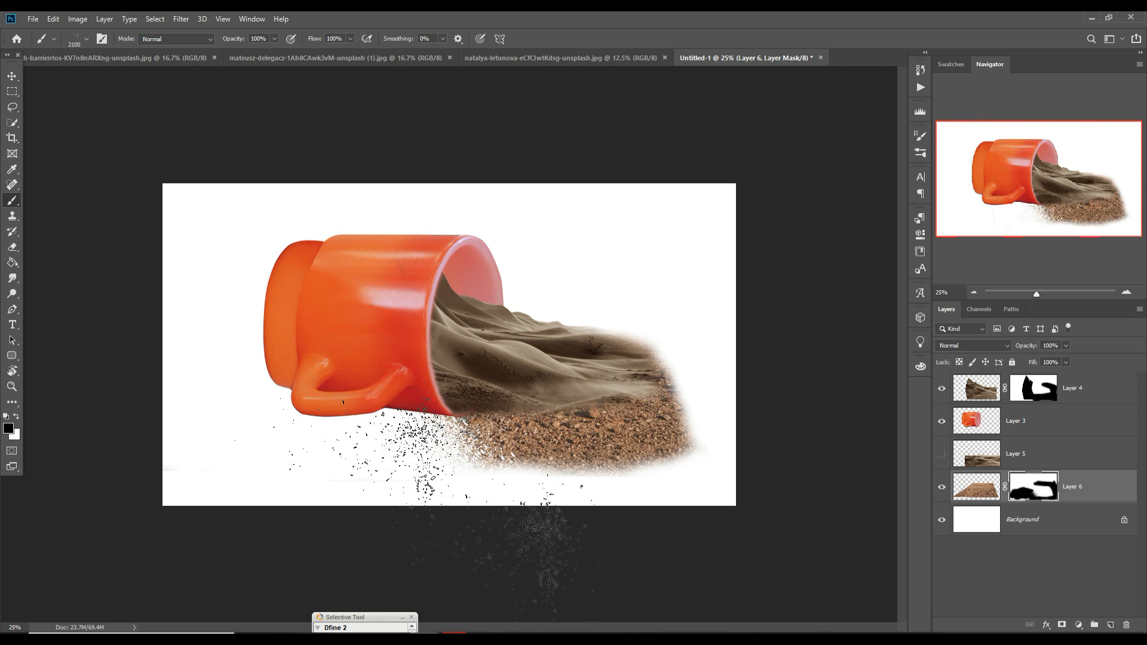
Step: Scatter the gravel's lower and outer edges on its mask, reducing the splatter brush to 1900 px
{"action": "left_click", "coordinate": [543, 533]}
{"action": "left_click", "coordinate": [551, 536]}
{"action": "left_click", "coordinate": [614, 537]}
{"action": "left_click", "coordinate": [637, 535]}
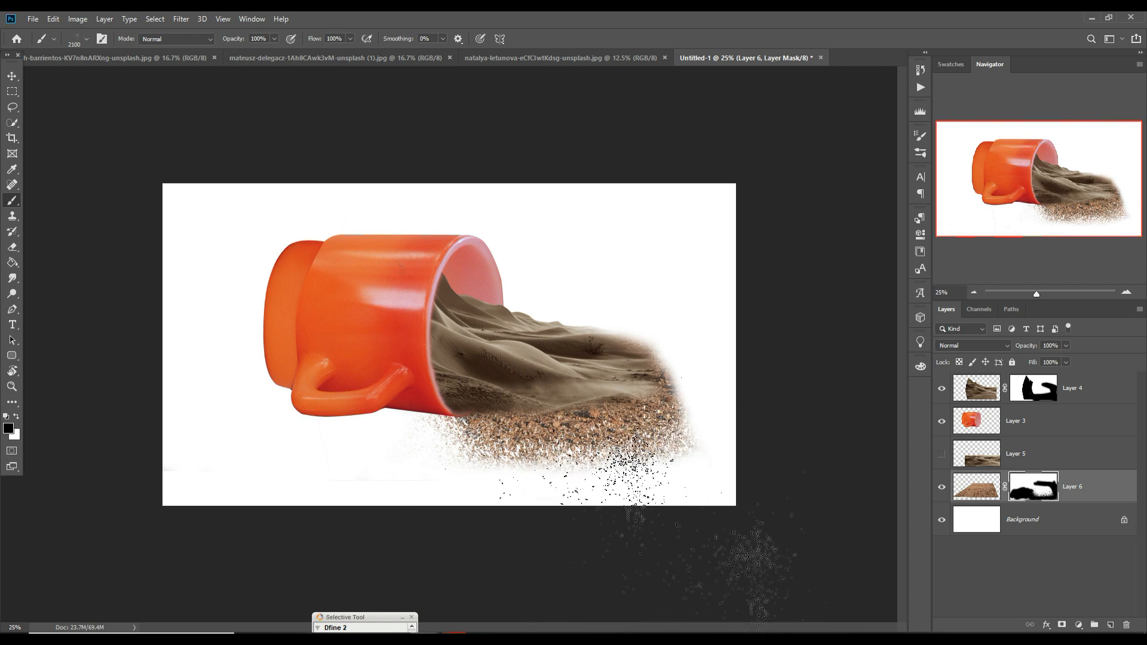
{"action": "key", "text": "bracketleft"}
{"action": "key", "text": "bracketleft"}
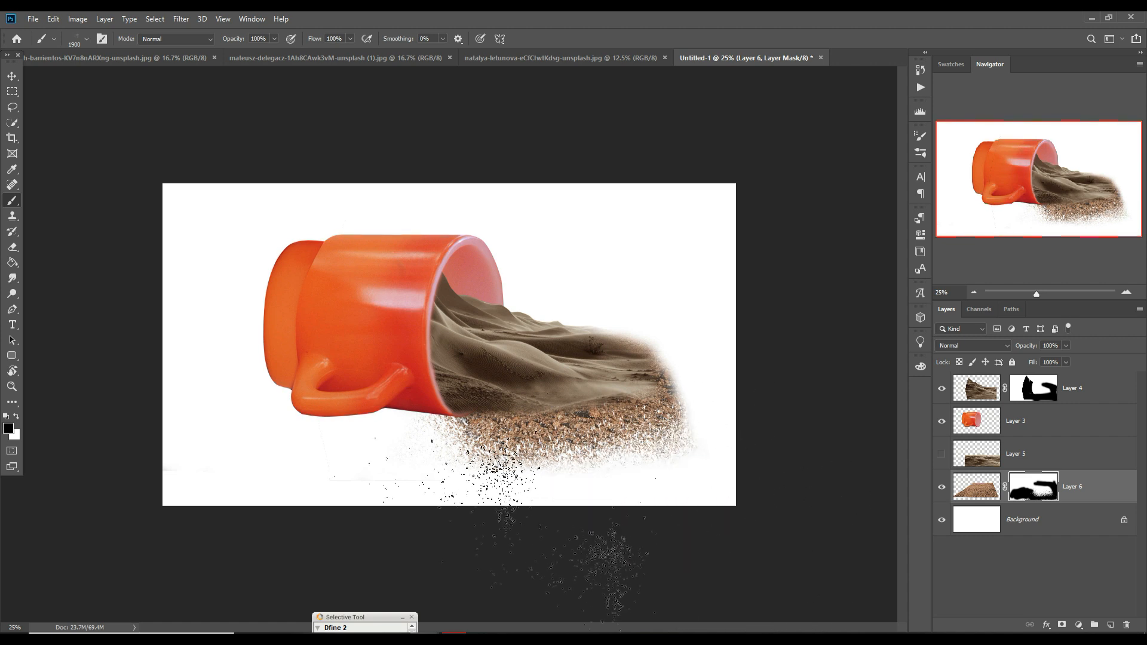
{"action": "left_click", "coordinate": [383, 464]}
{"action": "left_click", "coordinate": [391, 465]}
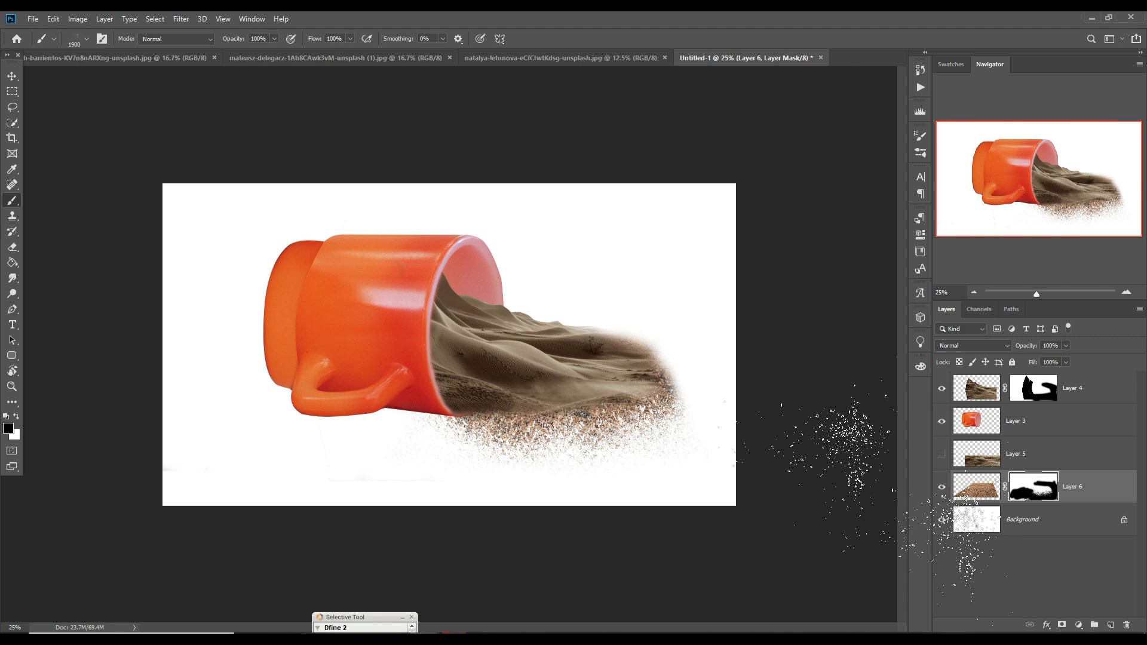
Step: Reduce the splatter brush to 1000 px and thin the gravel to a narrow scattered band below the sand
{"action": "key", "text": "bracketleft"}
{"action": "key", "text": "bracketleft"}
{"action": "key", "text": "bracketleft"}
{"action": "key", "text": "bracketleft"}
{"action": "key", "text": "bracketleft"}
{"action": "key", "text": "bracketleft"}
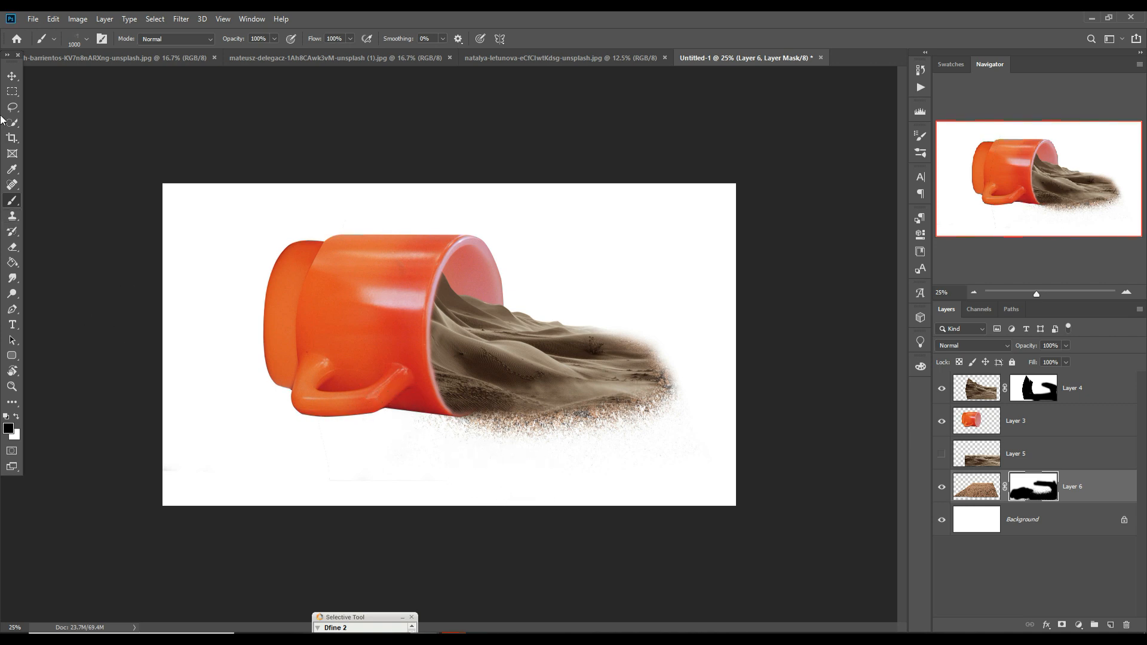
Step: Warp the sand dunes layer slightly outward along its outer edge, apply it, and select the gravel layer's mask
{"action": "left_click", "coordinate": [12, 76]}
{"action": "left_click", "coordinate": [976, 388]}
{"action": "left_click", "coordinate": [53, 19]}
{"action": "mouse_move", "coordinate": [77, 292]}
{"action": "left_click", "coordinate": [248, 367]}
{"action": "left_click_drag", "start_coordinate": [553, 341], "coordinate": [563, 348]}
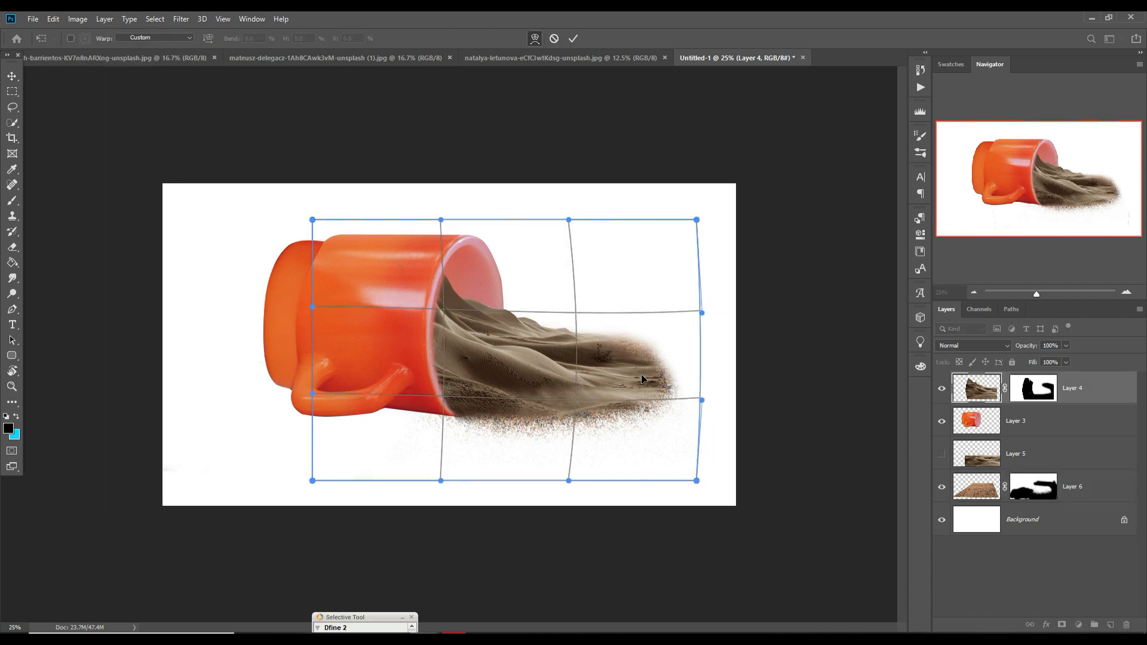
{"action": "key", "text": "Return"}
{"action": "left_click", "coordinate": [1034, 487]}
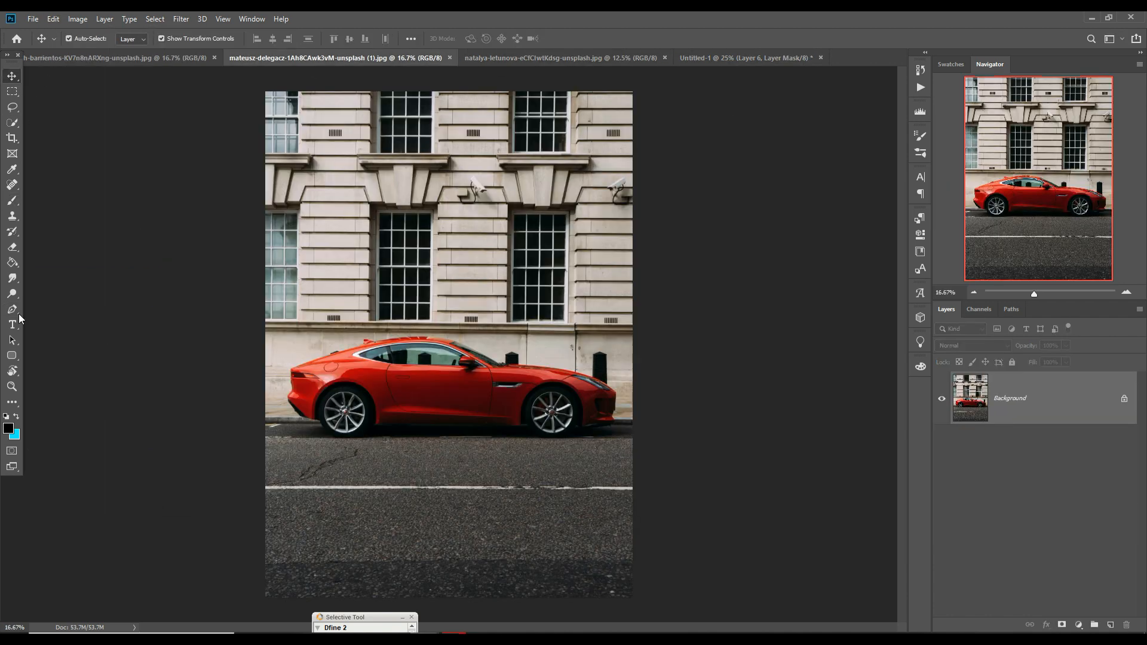
Step: Start a Pen path on the red car photo, outlining the front bumper and the leading edge of the front wheel
{"action": "left_click", "coordinate": [15, 311]}
{"action": "scroll", "coordinate": [654, 435], "scroll_direction": "up", "scroll_amount": 8}
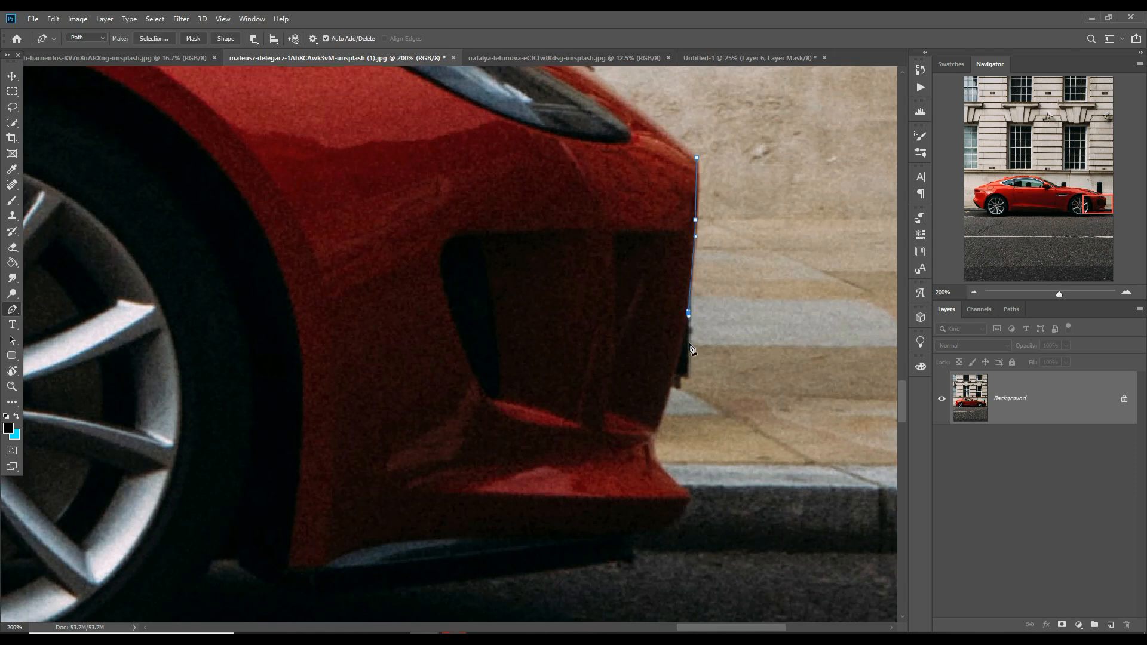
{"action": "left_click", "coordinate": [634, 536]}
{"action": "left_click", "coordinate": [538, 392]}
{"action": "left_click", "coordinate": [768, 251]}
{"action": "left_click_drag", "start_coordinate": [674, 359], "coordinate": [614, 397]}
{"action": "left_click", "coordinate": [540, 397]}
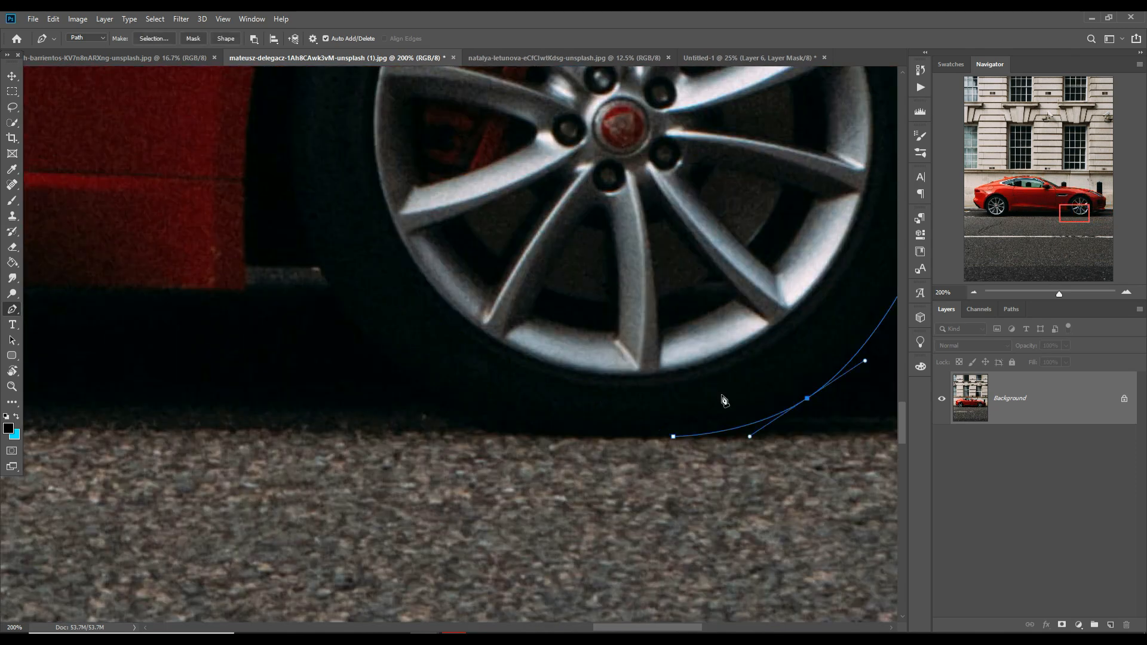
Step: Continue the car path around the front tyre, along the underside of the body and down to the rear tyre
{"action": "left_click", "coordinate": [457, 417]}
{"action": "left_click", "coordinate": [318, 270]}
{"action": "left_click", "coordinate": [483, 248]}
{"action": "left_click", "coordinate": [689, 282]}
{"action": "left_click", "coordinate": [274, 274]}
{"action": "left_click", "coordinate": [486, 276]}
{"action": "left_click", "coordinate": [276, 279]}
{"action": "left_click", "coordinate": [110, 274]}
{"action": "left_click", "coordinate": [589, 302]}
{"action": "left_click", "coordinate": [418, 458]}
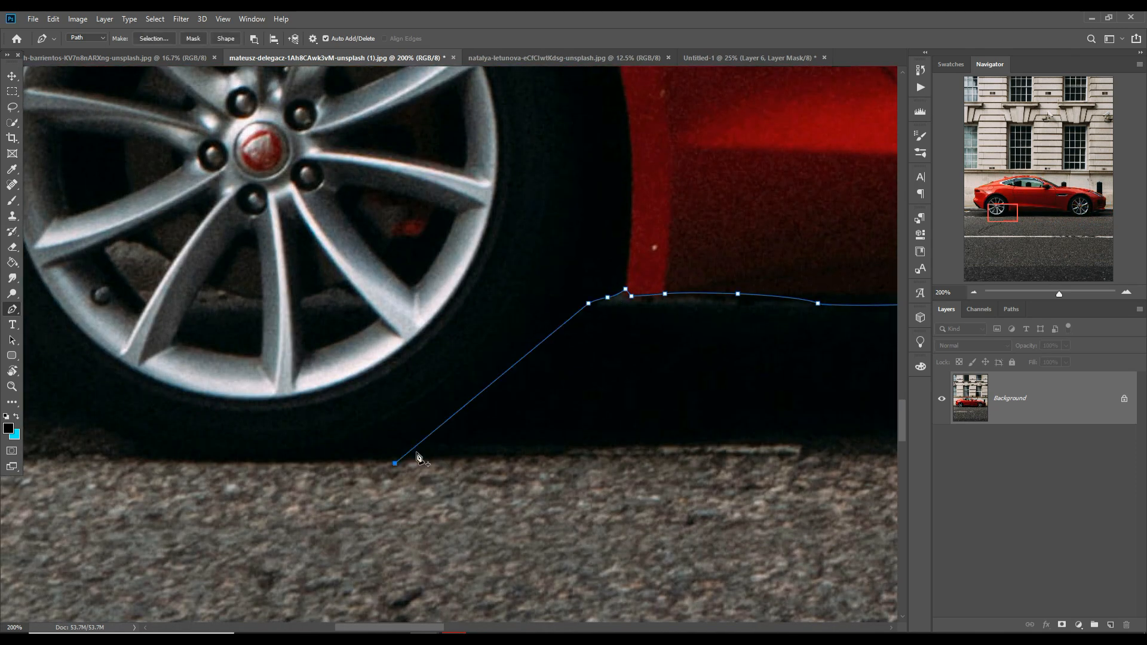
Step: Trace the curve of the rear tyre and the lower edge of the rear bumper
{"action": "left_click_drag", "start_coordinate": [503, 380], "coordinate": [534, 405]}
{"action": "left_click", "coordinate": [510, 448]}
{"action": "left_click", "coordinate": [402, 391]}
{"action": "left_click", "coordinate": [297, 246]}
{"action": "left_click", "coordinate": [513, 358]}
{"action": "left_click", "coordinate": [320, 315]}
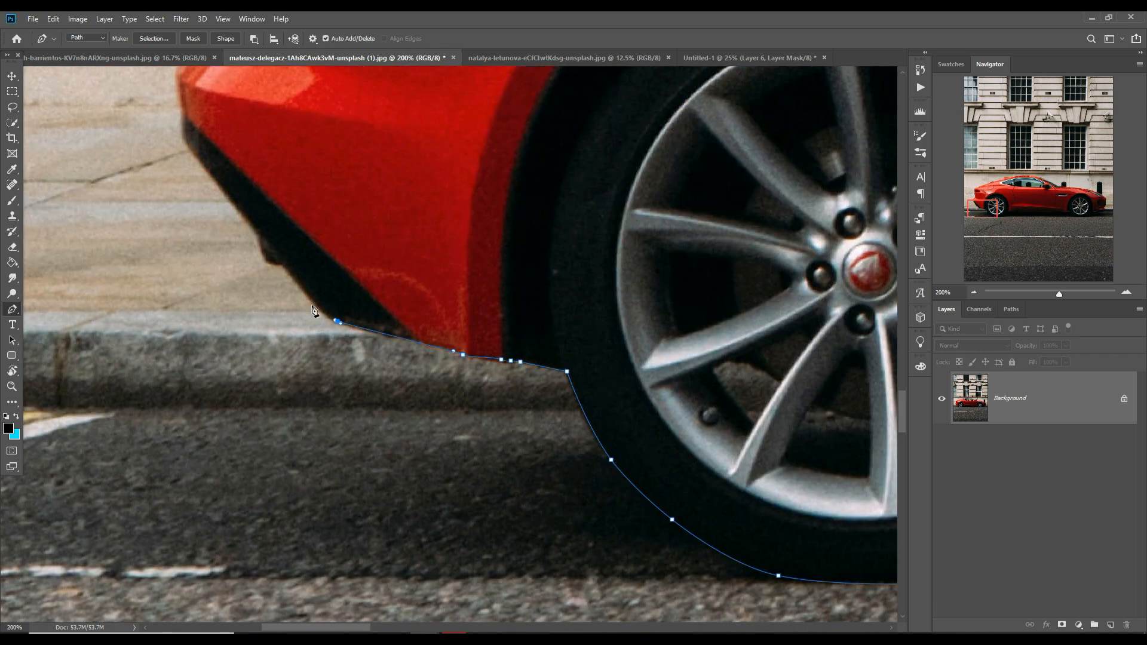
Step: Trace up the car's rear end and along the sloping back of the roof to the antenna fin
{"action": "left_click", "coordinate": [271, 222]}
{"action": "left_click", "coordinate": [356, 524]}
{"action": "left_click", "coordinate": [350, 473]}
{"action": "left_click", "coordinate": [405, 369]}
{"action": "left_click", "coordinate": [389, 178]}
{"action": "left_click", "coordinate": [391, 130]}
{"action": "left_click", "coordinate": [678, 274]}
{"action": "left_click", "coordinate": [785, 248]}
{"action": "left_click", "coordinate": [545, 395]}
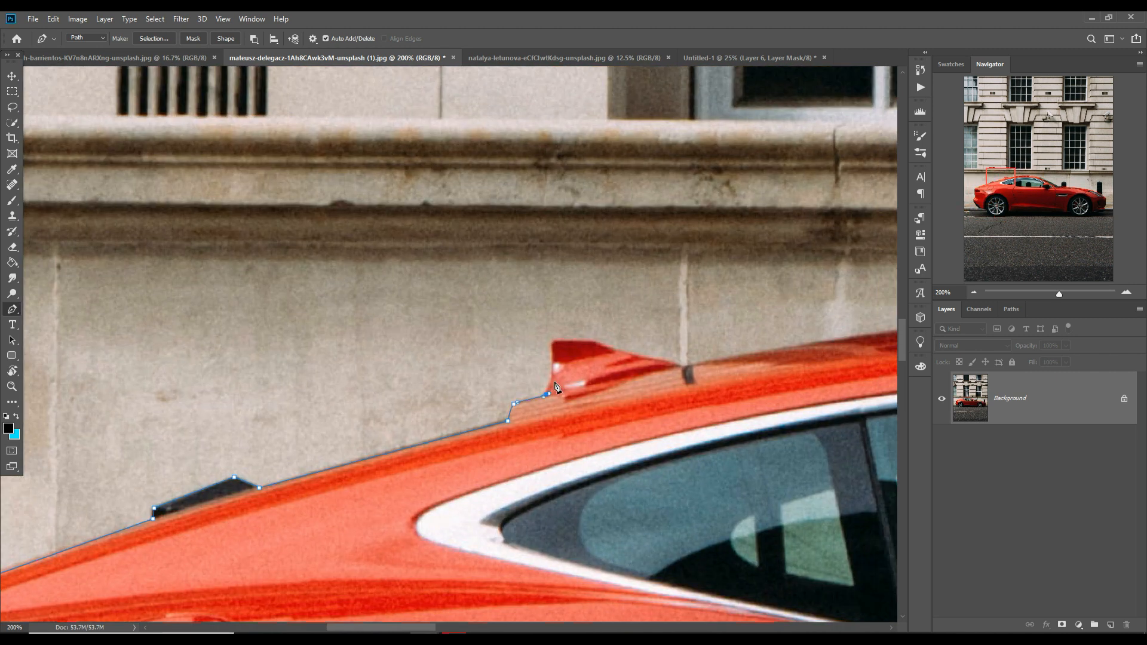
Step: Trace around the antenna fin, over the roof and down the upper part of the windscreen
{"action": "left_click", "coordinate": [555, 343]}
{"action": "left_click", "coordinate": [689, 463]}
{"action": "left_click_drag", "start_coordinate": [689, 463], "coordinate": [178, 430]}
{"action": "left_click", "coordinate": [497, 489]}
{"action": "left_click_drag", "start_coordinate": [543, 537], "coordinate": [425, 392]}
{"action": "left_click", "coordinate": [799, 534]}
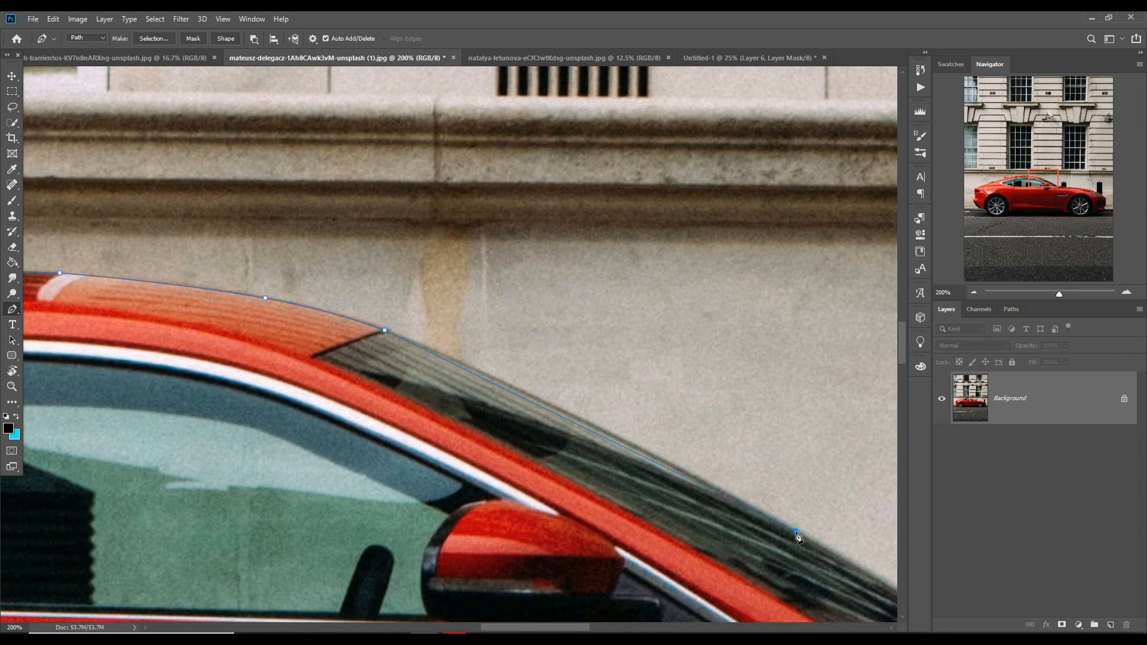
Step: Trace the lower windscreen, the bonnet and the nose above the headlight, closing the path around the car
{"action": "left_click_drag", "start_coordinate": [799, 533], "coordinate": [357, 314]}
{"action": "left_click", "coordinate": [463, 373]}
{"action": "left_click", "coordinate": [485, 371]}
{"action": "left_click", "coordinate": [499, 371]}
{"action": "left_click", "coordinate": [515, 363]}
{"action": "left_click_drag", "start_coordinate": [756, 417], "coordinate": [543, 371]}
{"action": "left_click", "coordinate": [484, 344]}
{"action": "left_click_drag", "start_coordinate": [861, 394], "coordinate": [604, 402]}
{"action": "left_click", "coordinate": [493, 365]}
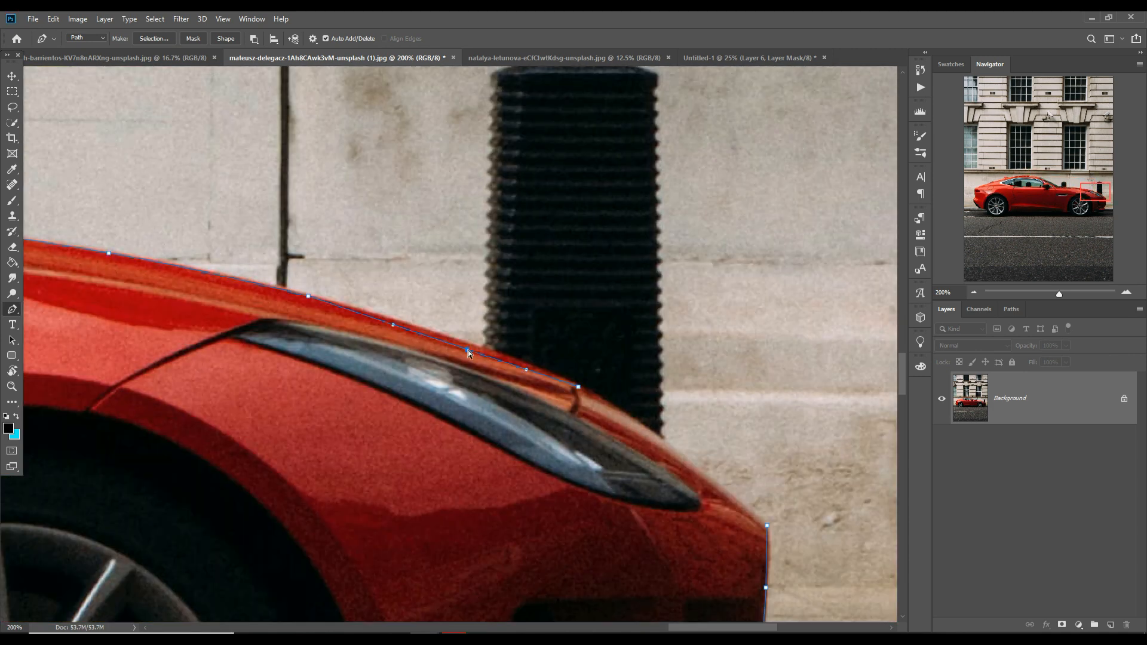
{"action": "key", "text": "ctrl+plus"}
{"action": "left_click", "coordinate": [553, 376]}
{"action": "left_click", "coordinate": [620, 426]}
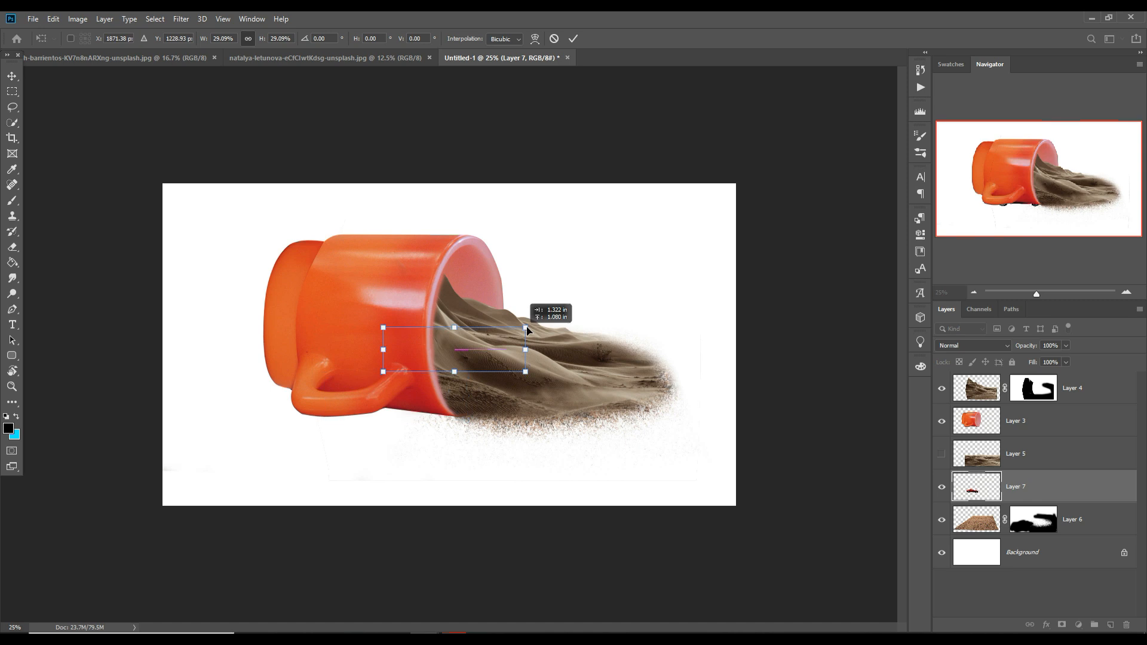
Step: Scale down the car cut-out, bring its layer to the front, and rotate it to sit nose-down on the dune slope
{"action": "key", "text": "Return"}
{"action": "key", "text": "ctrl+shift+bracketright"}
{"action": "left_click_drag", "start_coordinate": [527, 328], "coordinate": [664, 272]}
{"action": "mouse_move", "coordinate": [584, 284]}
{"action": "left_mouse_down"}
{"action": "mouse_move", "coordinate": [547, 340]}
{"action": "mouse_move", "coordinate": [562, 332]}
{"action": "mouse_move", "coordinate": [805, 353]}
{"action": "left_mouse_up"}
{"action": "left_click", "coordinate": [573, 39]}
Step: Paint a black brush shadow on a new layer beneath the car and transform it into a thin strip under the wheels
{"action": "left_click", "coordinate": [1072, 421]}
{"action": "left_click", "coordinate": [1111, 625]}
{"action": "left_click", "coordinate": [12, 201]}
{"action": "left_click", "coordinate": [77, 38]}
{"action": "left_click", "coordinate": [543, 354]}
{"action": "left_click", "coordinate": [12, 77]}
{"action": "left_click_drag", "start_coordinate": [765, 385], "coordinate": [649, 369]}
{"action": "left_click_drag", "start_coordinate": [715, 387], "coordinate": [713, 375]}
{"action": "left_click", "coordinate": [573, 40]}
Step: Duplicate the shadow layer and reposition the copy beneath the front of the car
{"action": "key", "text": "ctrl+j"}
{"action": "left_click_drag", "start_coordinate": [691, 313], "coordinate": [638, 362]}
{"action": "left_click", "coordinate": [573, 39]}
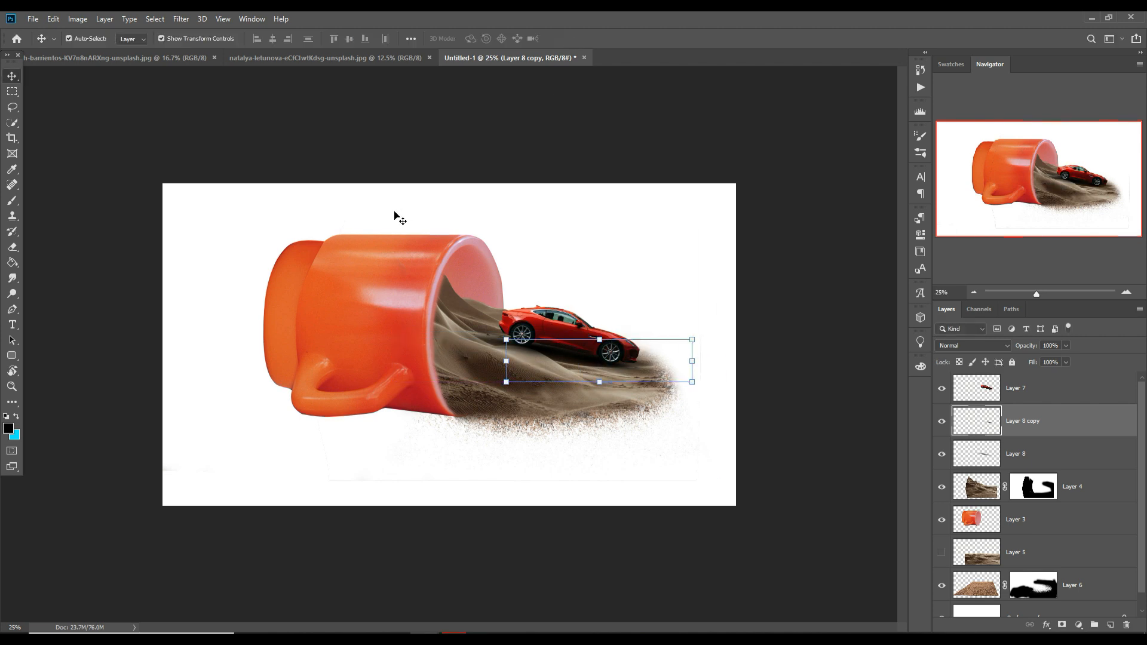
Step: Switch to the astronaut photo and start a Pen path down the inner edge of the figure's left-hand trouser leg
{"action": "left_click", "coordinate": [321, 266]}
{"action": "left_click", "coordinate": [234, 62]}
{"action": "left_click", "coordinate": [12, 309]}
{"action": "scroll", "coordinate": [440, 472], "scroll_direction": "up", "scroll_amount": 7}
{"action": "left_click_drag", "start_coordinate": [489, 251], "coordinate": [449, 215]}
{"action": "left_click", "coordinate": [509, 187]}
{"action": "left_click", "coordinate": [526, 335]}
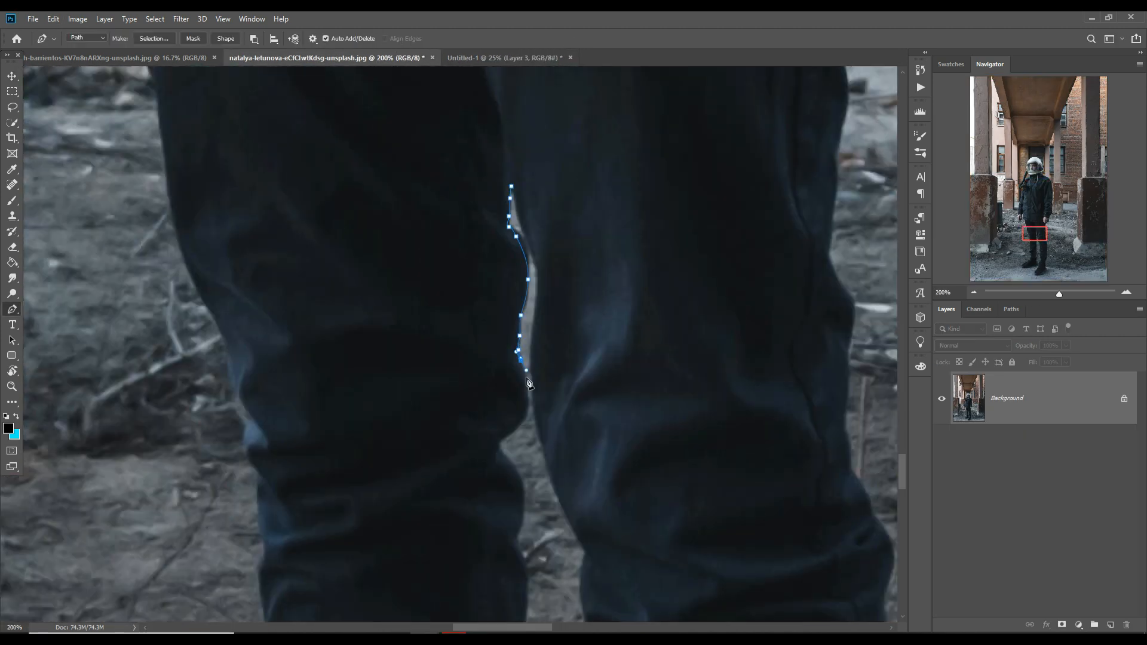
{"action": "left_click", "coordinate": [523, 436]}
Step: Continue the path down the inner lower leg to the heel of the left-hand shoe
{"action": "left_click_drag", "start_coordinate": [533, 514], "coordinate": [456, 278]}
{"action": "left_click", "coordinate": [441, 475]}
{"action": "left_click_drag", "start_coordinate": [445, 508], "coordinate": [388, 258]}
{"action": "left_click", "coordinate": [445, 492]}
{"action": "left_click", "coordinate": [407, 478]}
{"action": "left_click_drag", "start_coordinate": [419, 484], "coordinate": [419, 305]}
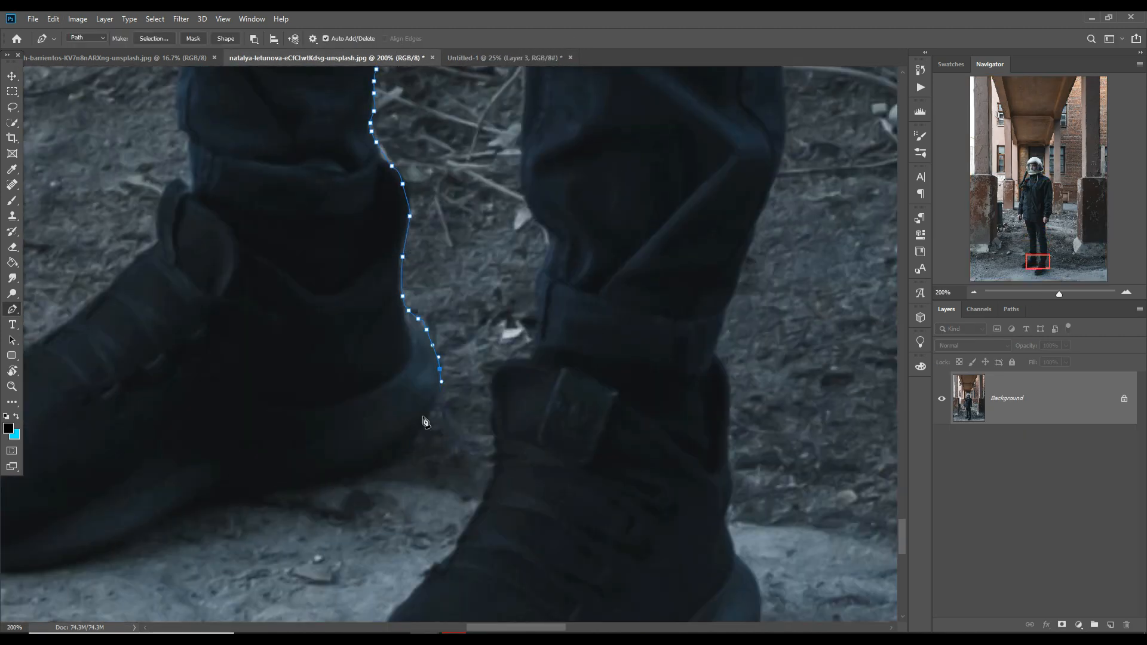
Step: Trace around the sole and toe of the left-hand shoe and up to the outer lower leg
{"action": "left_click_drag", "start_coordinate": [98, 568], "coordinate": [585, 396]}
{"action": "left_click_drag", "start_coordinate": [352, 381], "coordinate": [342, 368]}
{"action": "left_click", "coordinate": [339, 332]}
{"action": "left_click", "coordinate": [430, 222]}
{"action": "left_click_drag", "start_coordinate": [524, 196], "coordinate": [472, 566]}
{"action": "left_click", "coordinate": [561, 179]}
Step: Trace up the outer edge of the left-hand trouser leg to the hem of the jacket
{"action": "left_click_drag", "start_coordinate": [562, 179], "coordinate": [482, 488]}
{"action": "left_click", "coordinate": [486, 68]}
{"action": "left_click_drag", "start_coordinate": [486, 69], "coordinate": [498, 299]}
{"action": "left_click_drag", "start_coordinate": [460, 101], "coordinate": [499, 478]}
{"action": "left_click_drag", "start_coordinate": [445, 119], "coordinate": [468, 490]}
{"action": "left_click", "coordinate": [422, 427]}
Step: Trace the jacket's side up to the sleeve gap, then around the left-hand hand and the sleeve cuff
{"action": "left_click", "coordinate": [410, 338]}
{"action": "left_click", "coordinate": [336, 175]}
{"action": "left_click_drag", "start_coordinate": [335, 176], "coordinate": [361, 345]}
{"action": "left_click", "coordinate": [376, 198]}
{"action": "left_click", "coordinate": [324, 494]}
{"action": "left_click", "coordinate": [176, 412]}
{"action": "left_click", "coordinate": [196, 181]}
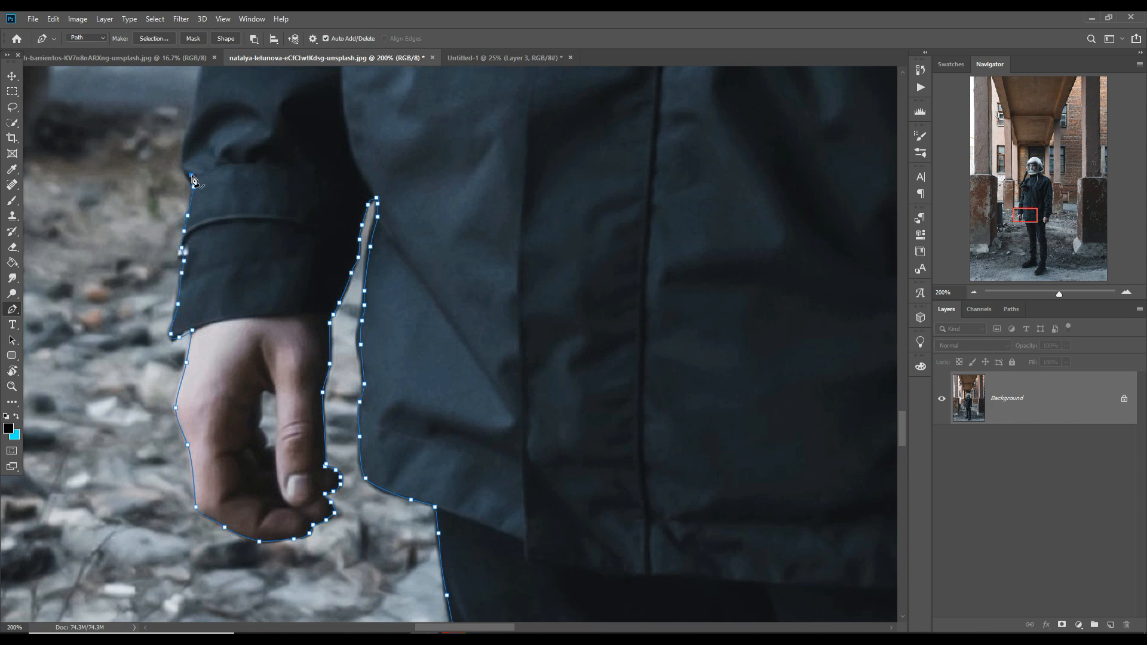
Step: Trace up the outer edge of the left-hand sleeve towards the breathing hose
{"action": "left_click_drag", "start_coordinate": [197, 181], "coordinate": [259, 491]}
{"action": "left_click", "coordinate": [300, 187]}
{"action": "left_click_drag", "start_coordinate": [299, 187], "coordinate": [353, 542]}
{"action": "left_click_drag", "start_coordinate": [404, 359], "coordinate": [406, 433]}
{"action": "left_click", "coordinate": [426, 302]}
Step: Trace around the lower bend of the breathing hose and up its outer edge
{"action": "left_click", "coordinate": [281, 308]}
{"action": "left_click", "coordinate": [276, 287]}
{"action": "left_click", "coordinate": [270, 260]}
{"action": "left_click", "coordinate": [289, 224]}
{"action": "left_click", "coordinate": [325, 181]}
{"action": "left_click", "coordinate": [341, 155]}
{"action": "left_click", "coordinate": [365, 130]}
{"action": "left_click_drag", "start_coordinate": [365, 129], "coordinate": [366, 452]}
{"action": "left_click", "coordinate": [389, 419]}
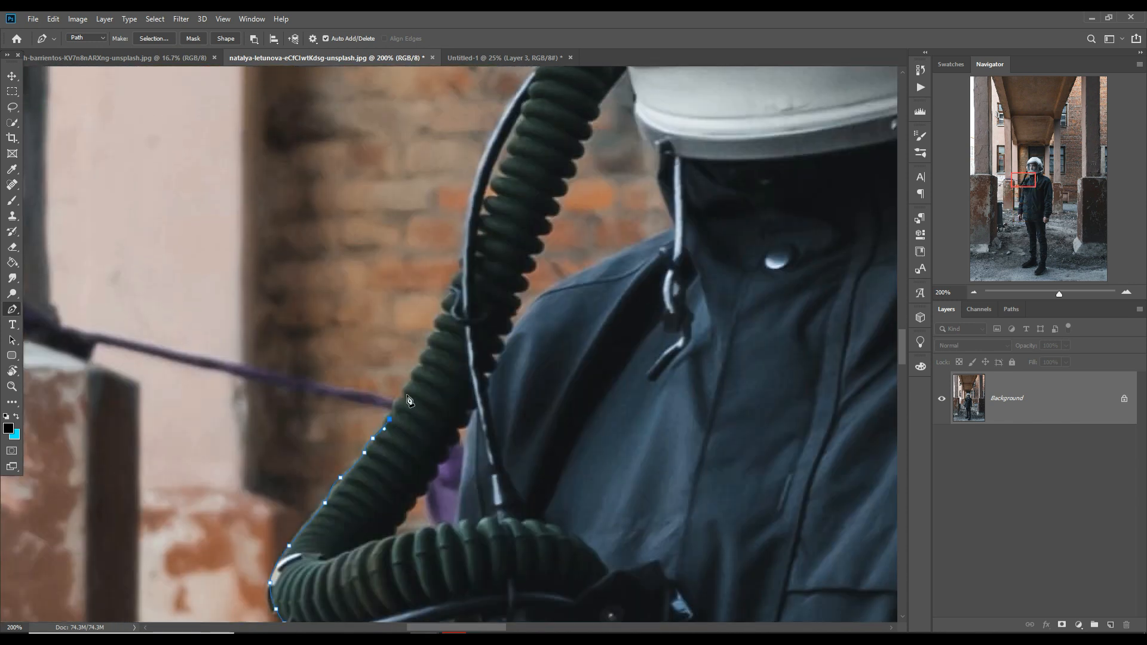
Step: Trace the upper hose and the left-hand side of the helmet up to the top corner of the visor frame
{"action": "left_click_drag", "start_coordinate": [467, 254], "coordinate": [491, 498]}
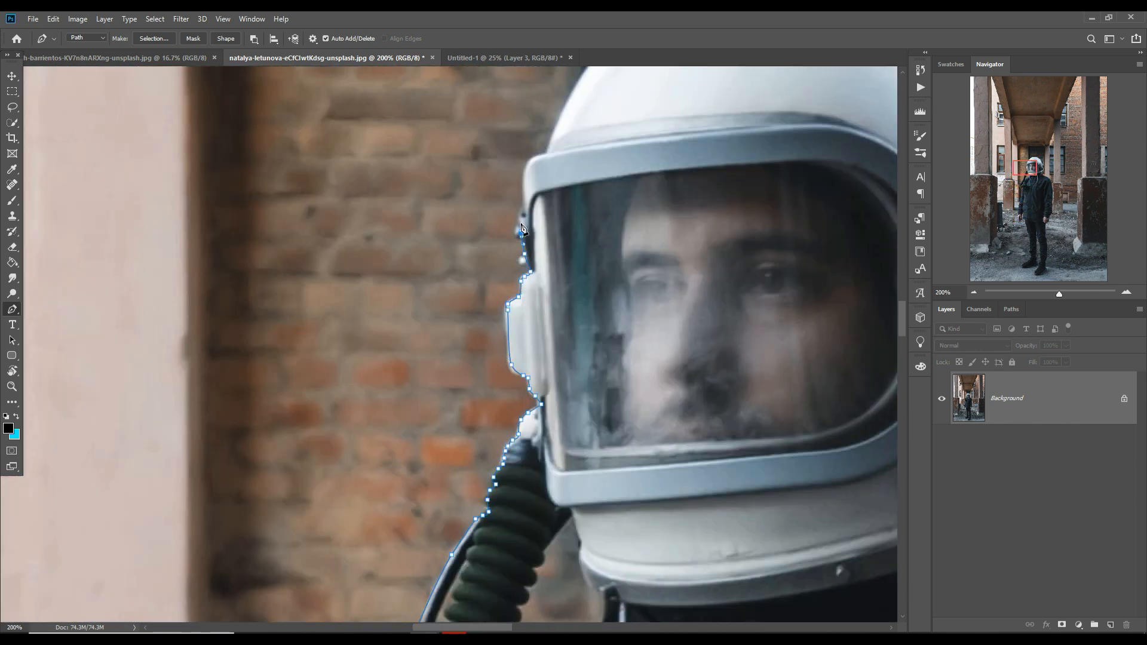
{"action": "left_click", "coordinate": [521, 222]}
{"action": "left_click", "coordinate": [522, 214]}
{"action": "left_click", "coordinate": [524, 203]}
{"action": "left_click", "coordinate": [525, 173]}
{"action": "left_click", "coordinate": [539, 157]}
{"action": "left_click", "coordinate": [550, 154]}
{"action": "left_click_drag", "start_coordinate": [550, 154], "coordinate": [454, 422]}
Step: Trace over the helmet's dome and around the visor hinge on its right-hand side
{"action": "left_click", "coordinate": [696, 217]}
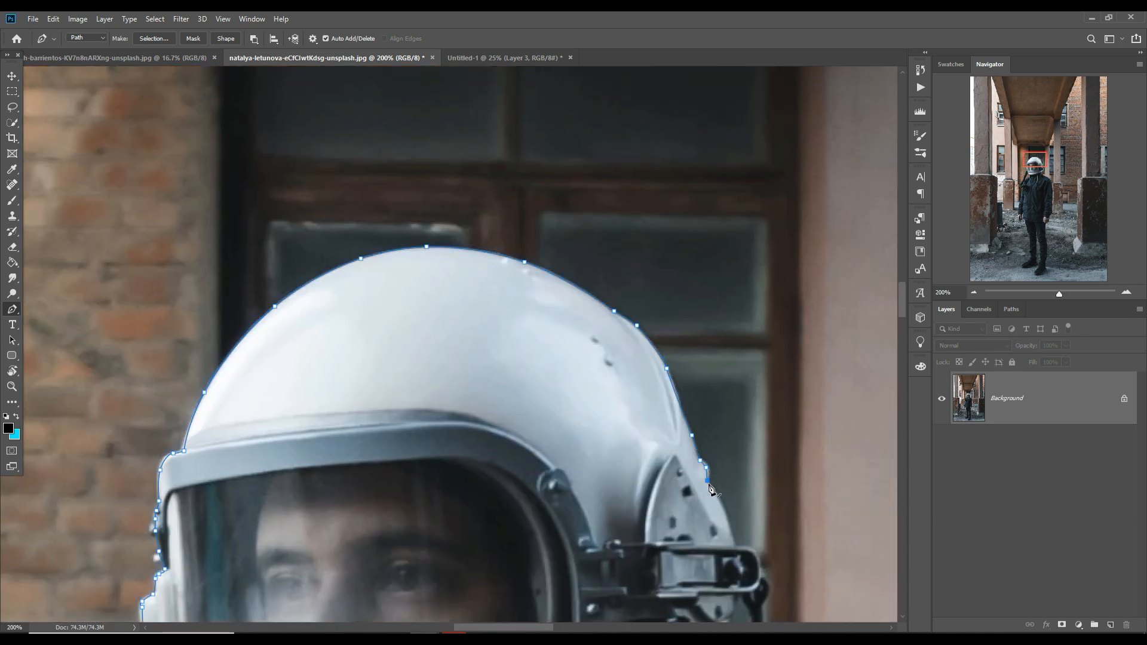
{"action": "left_click", "coordinate": [713, 489]}
{"action": "left_click", "coordinate": [729, 532]}
{"action": "left_click", "coordinate": [736, 547]}
{"action": "left_click_drag", "start_coordinate": [762, 575], "coordinate": [568, 286]}
{"action": "left_click", "coordinate": [550, 259]}
{"action": "left_click", "coordinate": [563, 271]}
{"action": "left_click", "coordinate": [566, 285]}
{"action": "left_click", "coordinate": [565, 293]}
{"action": "left_click", "coordinate": [580, 357]}
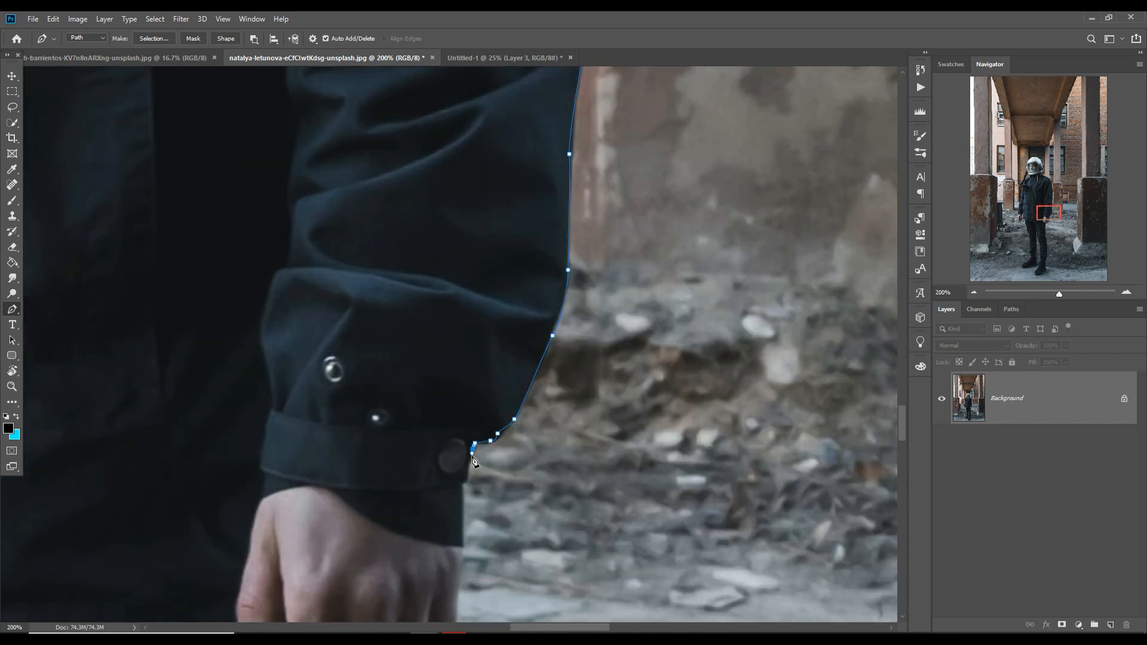
Step: Trace around the right-hand hand and down the outer thigh of the right-hand trouser leg
{"action": "left_click", "coordinate": [425, 447]}
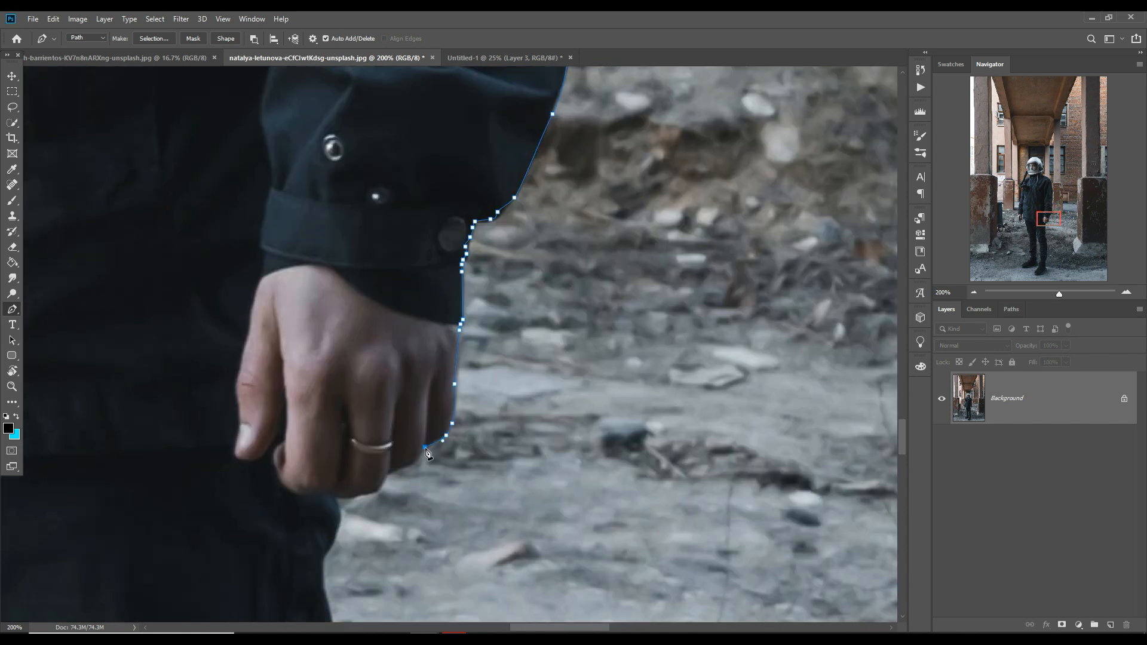
{"action": "left_click", "coordinate": [380, 490]}
{"action": "left_click", "coordinate": [325, 562]}
{"action": "scroll", "coordinate": [327, 576], "scroll_direction": "down", "scroll_amount": 4}
{"action": "left_click", "coordinate": [316, 577]}
{"action": "scroll", "coordinate": [316, 577], "scroll_direction": "down", "scroll_amount": 7}
{"action": "left_click", "coordinate": [350, 402]}
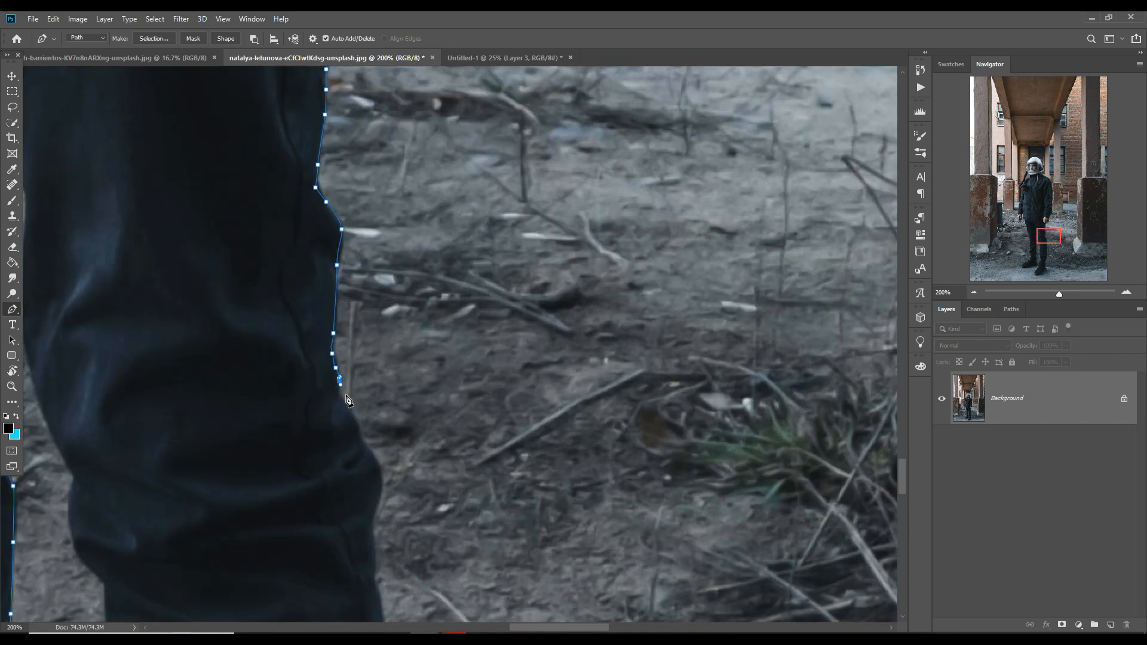
Step: Trace the lower outer edge of the right-hand trouser leg down around the heel of the right-hand shoe
{"action": "scroll", "coordinate": [366, 508], "scroll_direction": "down", "scroll_amount": 5}
{"action": "left_click_drag", "start_coordinate": [378, 338], "coordinate": [380, 362]}
{"action": "left_click", "coordinate": [381, 423]}
{"action": "scroll", "coordinate": [382, 478], "scroll_direction": "down", "scroll_amount": 6}
{"action": "scroll", "coordinate": [426, 466], "scroll_direction": "down", "scroll_amount": 4}
{"action": "left_click", "coordinate": [423, 549]}
{"action": "scroll", "coordinate": [423, 549], "scroll_direction": "down", "scroll_amount": 5}
{"action": "left_click", "coordinate": [431, 506]}
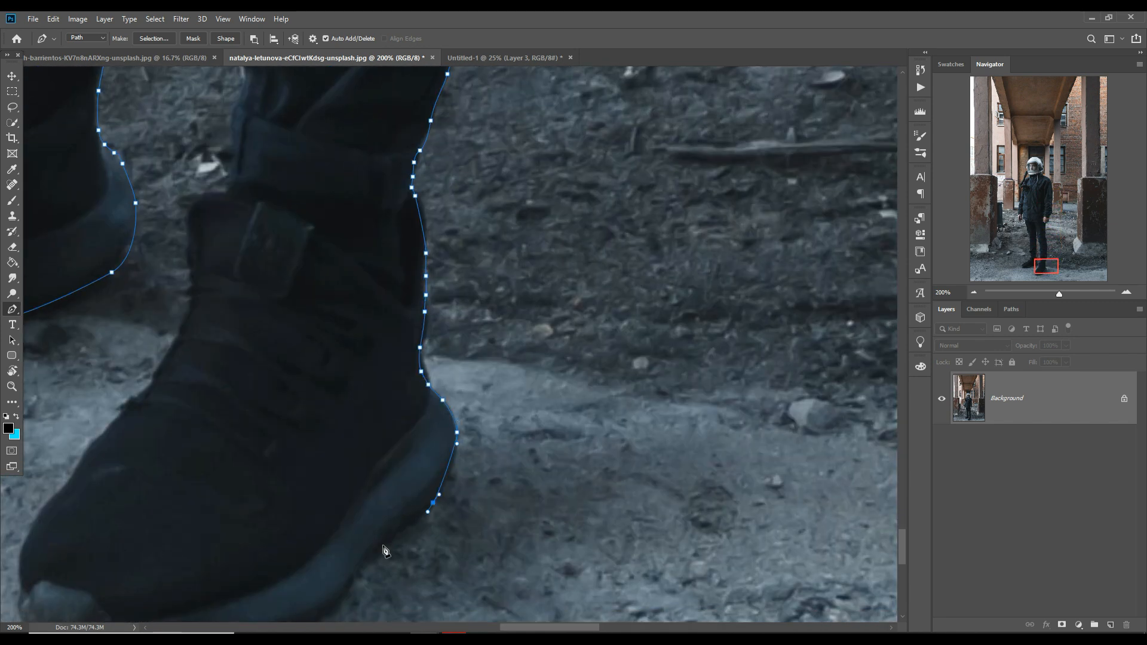
Step: Trace around the right-hand shoe's sole and up the inner side of that trouser leg, closing the path between the legs
{"action": "scroll", "coordinate": [384, 548], "scroll_direction": "down", "scroll_amount": 3}
{"action": "left_click_drag", "start_coordinate": [320, 487], "coordinate": [289, 487]}
{"action": "left_click", "coordinate": [197, 457]}
{"action": "left_click", "coordinate": [350, 116]}
{"action": "scroll", "coordinate": [358, 120], "scroll_direction": "up", "scroll_amount": 5}
{"action": "left_click", "coordinate": [394, 121]}
{"action": "scroll", "coordinate": [394, 121], "scroll_direction": "up", "scroll_amount": 7}
{"action": "left_click", "coordinate": [459, 317]}
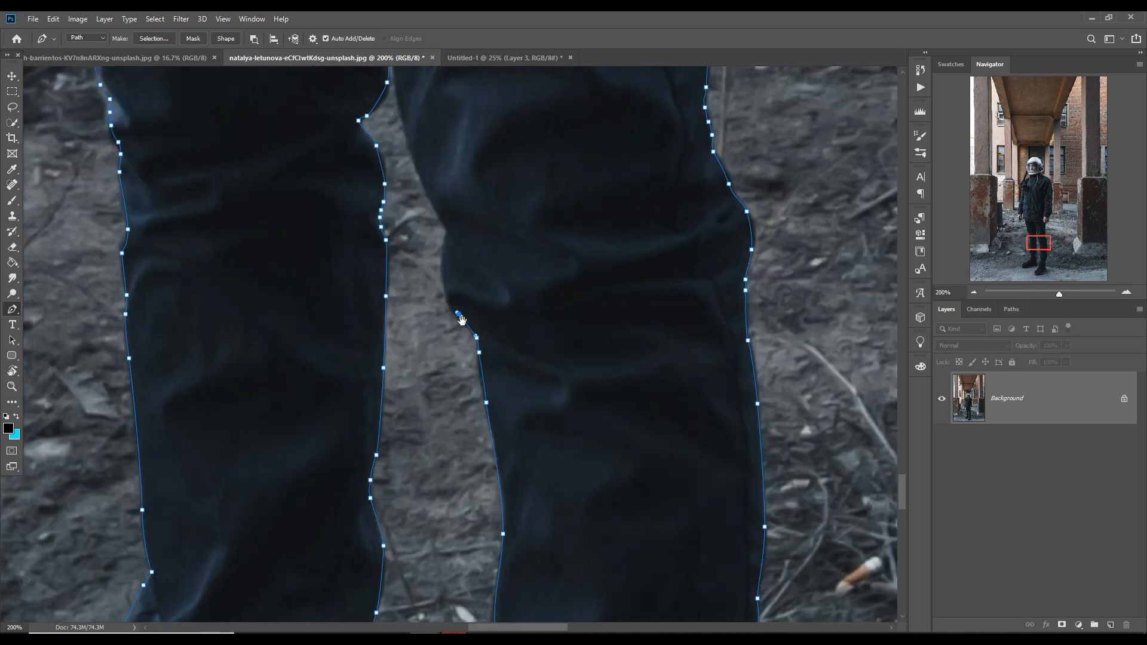
{"action": "scroll", "coordinate": [466, 269], "scroll_direction": "up", "scroll_amount": 4}
{"action": "left_click_drag", "start_coordinate": [468, 241], "coordinate": [470, 228]}
Step: Convert the astronaut path to a selection, copy it onto its own layer and hide the Background
{"action": "key", "text": "ctrl+0"}
{"action": "left_click", "coordinate": [154, 38]}
{"action": "left_click", "coordinate": [635, 180]}
{"action": "key", "text": "ctrl+j"}
{"action": "left_click", "coordinate": [941, 451]}
Step: Delete the leftover background patches enclosed by the breathing hose and its cable using Lasso selections
{"action": "scroll", "coordinate": [423, 328], "scroll_direction": "up", "scroll_amount": 8}
{"action": "left_click", "coordinate": [12, 108]}
{"action": "mouse_move", "coordinate": [425, 294]}
{"action": "left_mouse_down"}
{"action": "mouse_move", "coordinate": [298, 571]}
{"action": "mouse_move", "coordinate": [432, 338]}
{"action": "mouse_move", "coordinate": [425, 294]}
{"action": "left_mouse_up"}
{"action": "key", "text": "Delete"}
{"action": "left_click_drag", "start_coordinate": [335, 574], "coordinate": [436, 234]}
{"action": "scroll", "coordinate": [382, 322], "scroll_direction": "up", "scroll_amount": 5}
{"action": "mouse_move", "coordinate": [316, 417]}
{"action": "left_mouse_down"}
{"action": "mouse_move", "coordinate": [365, 313]}
{"action": "mouse_move", "coordinate": [414, 313]}
{"action": "left_mouse_up"}
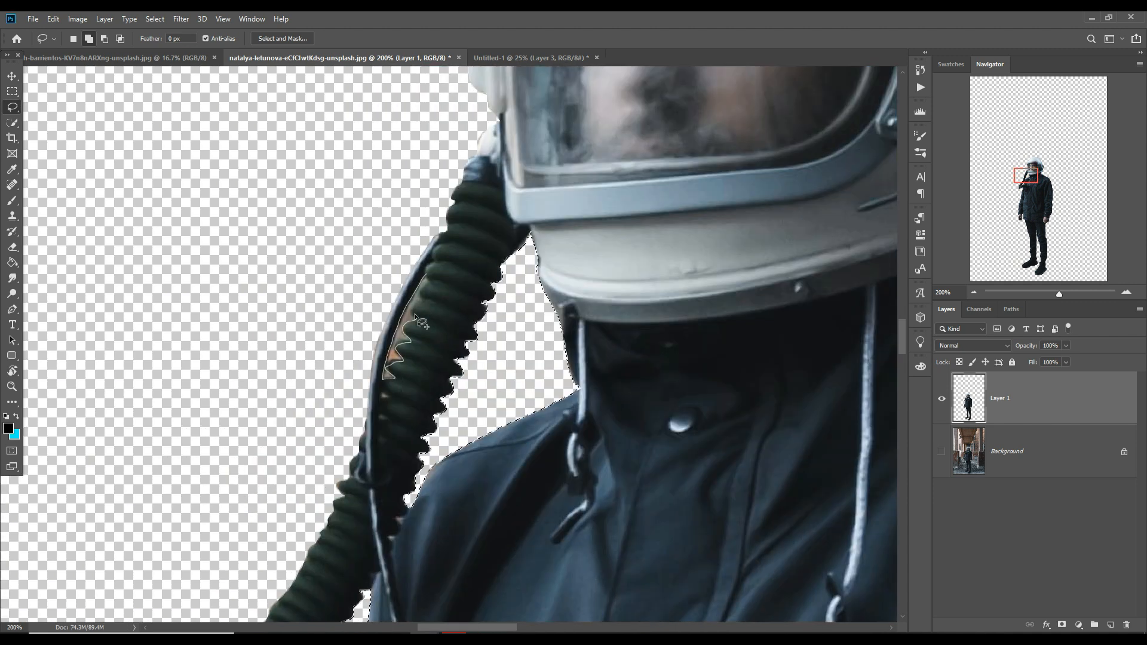
{"action": "key", "text": "Delete"}
{"action": "key", "text": "ctrl+d"}
Step: Bring the cut-out astronaut into the Untitled-1 mug composite and put the source document's window away
{"action": "left_click", "coordinate": [12, 77]}
{"action": "key", "text": "ctrl+0"}
{"action": "left_click_drag", "start_coordinate": [341, 58], "coordinate": [828, 118]}
{"action": "left_click_drag", "start_coordinate": [884, 442], "coordinate": [588, 355]}
{"action": "left_click", "coordinate": [1029, 117]}
Step: Scale the astronaut to 21.60% and stand it at the front end of the red car
{"action": "left_click_drag", "start_coordinate": [662, 182], "coordinate": [584, 434]}
{"action": "left_click_drag", "start_coordinate": [547, 526], "coordinate": [647, 274]}
{"action": "left_click_drag", "start_coordinate": [683, 182], "coordinate": [636, 352]}
{"action": "left_click_drag", "start_coordinate": [618, 451], "coordinate": [632, 356]}
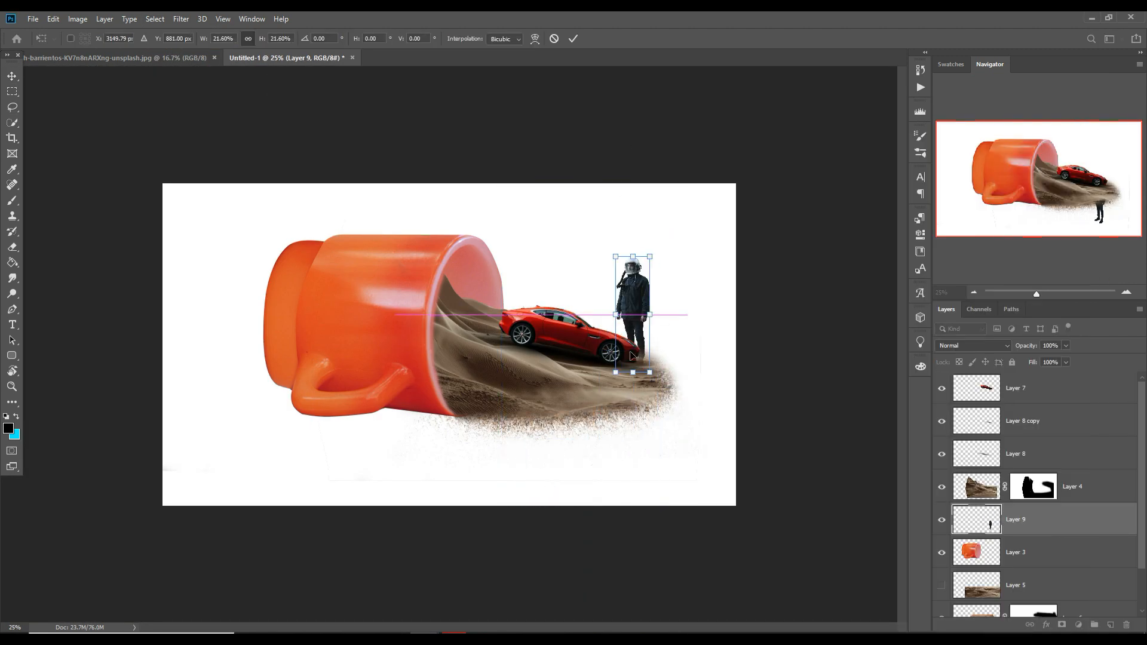
Step: Flip the astronaut horizontally and nudge it slightly down past the car's front
{"action": "left_click", "coordinate": [53, 19]}
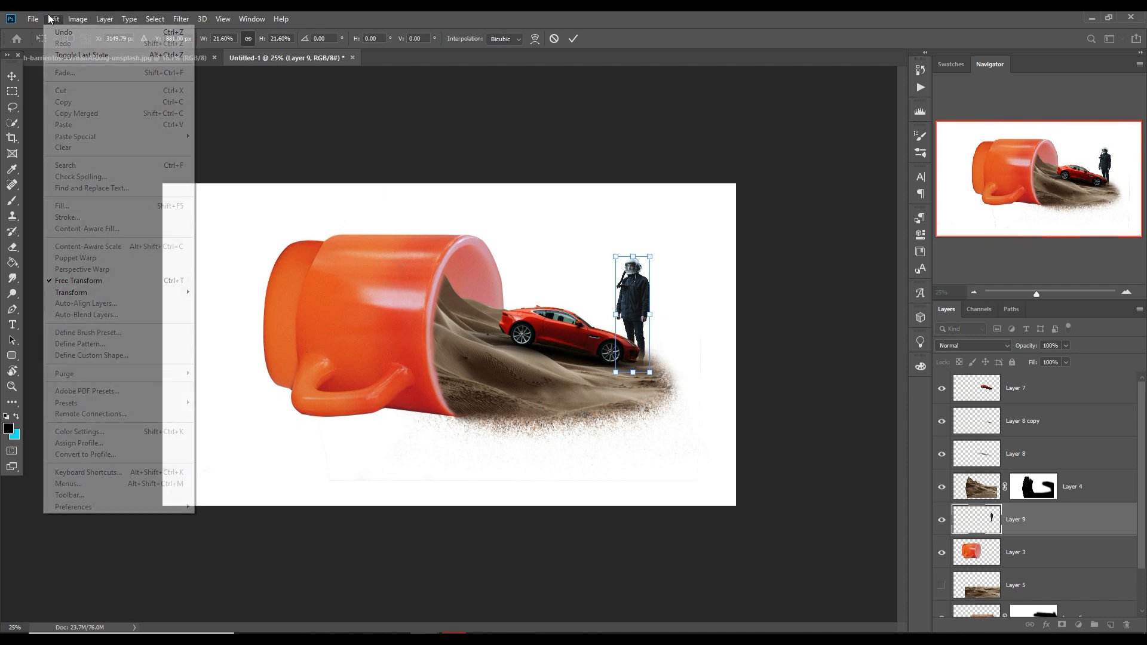
{"action": "mouse_move", "coordinate": [109, 294]}
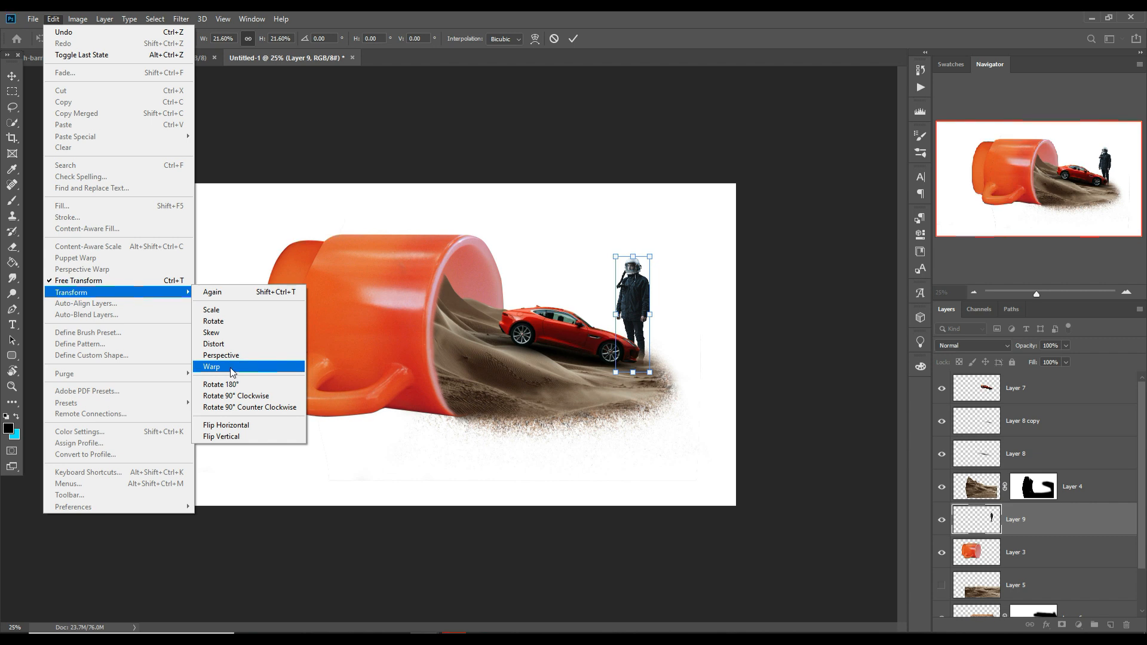
{"action": "left_click", "coordinate": [227, 425]}
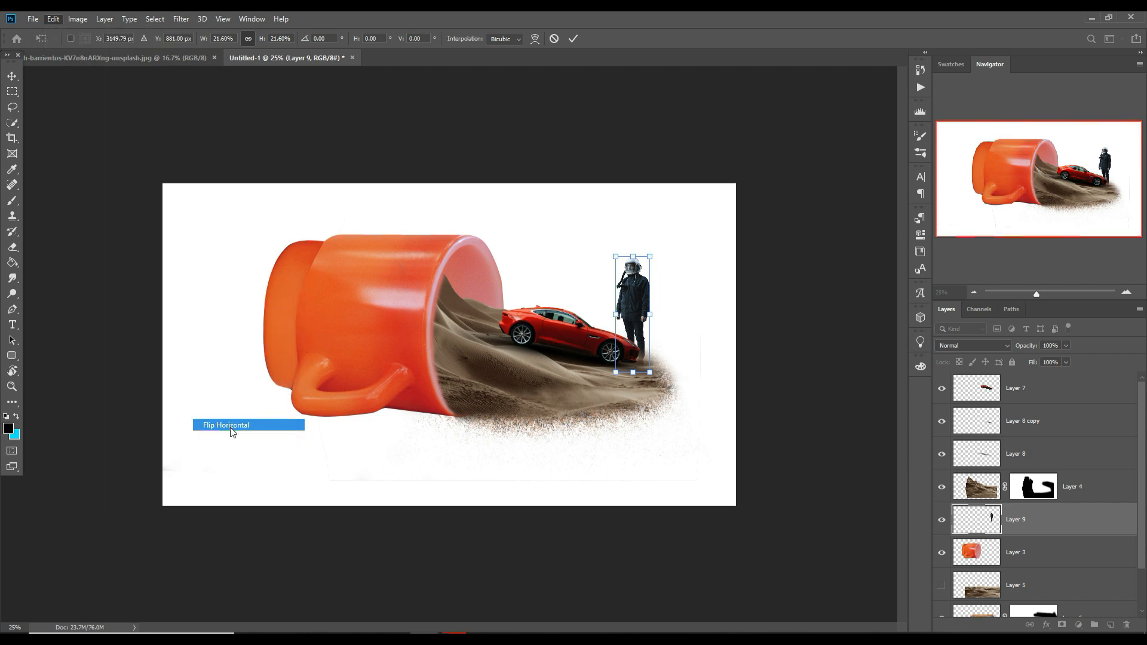
{"action": "mouse_move", "coordinate": [632, 285]}
{"action": "left_mouse_down"}
{"action": "mouse_move", "coordinate": [651, 302]}
{"action": "mouse_move", "coordinate": [644, 293]}
{"action": "left_mouse_up"}
{"action": "left_click", "coordinate": [573, 39]}
Step: Move the astronaut's layer above the car layer, scale the figure down and stand it on the sand by the car's nose
{"action": "left_click_drag", "start_coordinate": [1015, 519], "coordinate": [1016, 375]}
{"action": "left_click_drag", "start_coordinate": [661, 264], "coordinate": [657, 274]}
{"action": "mouse_move", "coordinate": [644, 316]}
{"action": "left_mouse_down"}
{"action": "mouse_move", "coordinate": [642, 404]}
{"action": "mouse_move", "coordinate": [698, 413]}
{"action": "left_mouse_up"}
{"action": "left_click", "coordinate": [573, 39]}
Step: Paint a soft black spot at the astronaut's feet on a new layer, flatten it into a contact shadow and duplicate it
{"action": "left_click", "coordinate": [1019, 420]}
{"action": "left_click", "coordinate": [1110, 625]}
{"action": "left_click", "coordinate": [12, 201]}
{"action": "left_click", "coordinate": [645, 390]}
{"action": "left_click", "coordinate": [12, 76]}
{"action": "mouse_move", "coordinate": [647, 413]}
{"action": "left_mouse_down"}
{"action": "mouse_move", "coordinate": [645, 391]}
{"action": "mouse_move", "coordinate": [685, 391]}
{"action": "mouse_move", "coordinate": [643, 392]}
{"action": "left_mouse_up"}
{"action": "left_click", "coordinate": [573, 39]}
{"action": "right_click", "coordinate": [1049, 421]}
{"action": "left_click", "coordinate": [922, 192]}
{"action": "key", "text": "Return"}
{"action": "left_click", "coordinate": [573, 39]}
Step: Add a new layer directly above the Background and paint one soft black spot on it for the mug's shadow
{"action": "scroll", "coordinate": [1090, 536], "scroll_direction": "down", "scroll_amount": 4}
{"action": "left_click", "coordinate": [1022, 601]}
{"action": "left_click", "coordinate": [1110, 625]}
{"action": "left_click", "coordinate": [12, 200]}
{"action": "left_click", "coordinate": [468, 378]}
Step: Stretch and flatten the black spot into a wide ground shadow and position it beneath the mug
{"action": "left_click", "coordinate": [12, 76]}
{"action": "left_click_drag", "start_coordinate": [566, 377], "coordinate": [763, 378]}
{"action": "left_click_drag", "start_coordinate": [567, 281], "coordinate": [567, 409]}
{"action": "left_click_drag", "start_coordinate": [235, 435], "coordinate": [52, 435]}
{"action": "left_click_drag", "start_coordinate": [620, 434], "coordinate": [735, 433]}
{"action": "left_click_drag", "start_coordinate": [391, 449], "coordinate": [390, 460]}
{"action": "left_click_drag", "start_coordinate": [384, 440], "coordinate": [548, 421]}
{"action": "left_click", "coordinate": [573, 39]}
Step: Duplicate the mug's ground shadow, narrow the copy and position it beneath the spilled gravel
{"action": "right_click", "coordinate": [1093, 600]}
{"action": "left_click", "coordinate": [1016, 153]}
{"action": "key", "text": "Return"}
{"action": "left_click_drag", "start_coordinate": [884, 425], "coordinate": [834, 424]}
{"action": "left_click_drag", "start_coordinate": [510, 459], "coordinate": [563, 446]}
{"action": "left_click", "coordinate": [573, 39]}
{"action": "left_click", "coordinate": [669, 425]}
{"action": "left_click", "coordinate": [1068, 602]}
{"action": "left_click_drag", "start_coordinate": [824, 421], "coordinate": [811, 421]}
{"action": "left_click_drag", "start_coordinate": [698, 434], "coordinate": [716, 430]}
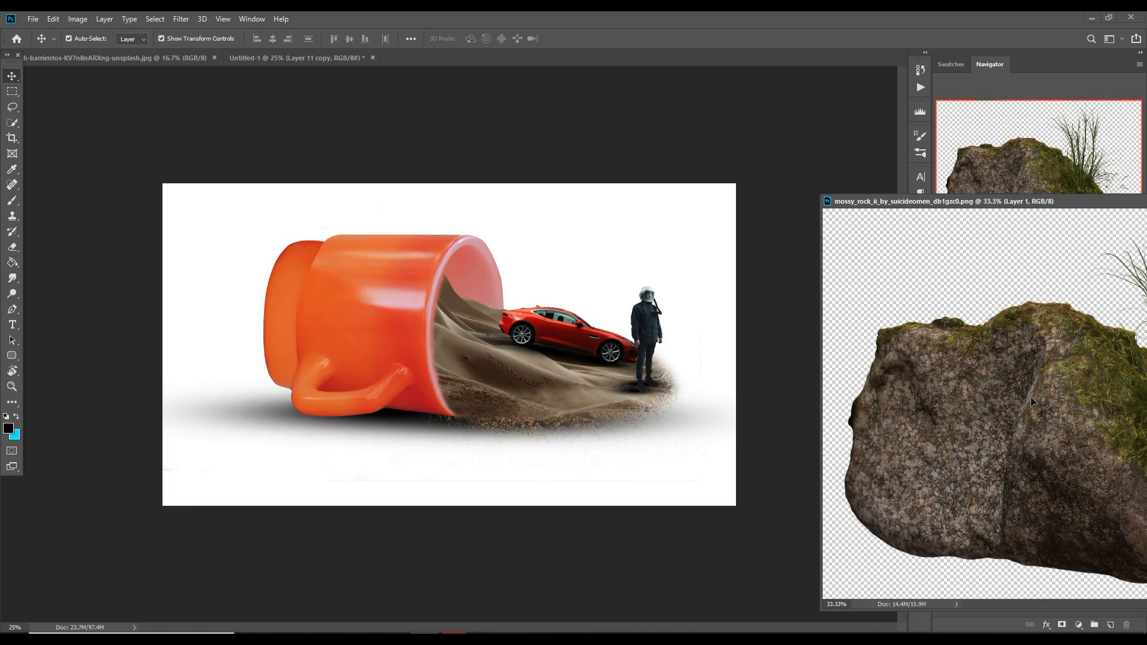
Step: Bring the mossy rock into the composite, scale it down and place it behind the astronaut at the end of the sand
{"action": "left_click_drag", "start_coordinate": [1030, 397], "coordinate": [639, 371]}
{"action": "key", "text": "ctrl+t"}
{"action": "left_click_drag", "start_coordinate": [889, 481], "coordinate": [713, 400]}
{"action": "mouse_move", "coordinate": [597, 310]}
{"action": "left_mouse_down"}
{"action": "mouse_move", "coordinate": [683, 393]}
{"action": "mouse_move", "coordinate": [798, 399]}
{"action": "left_mouse_up"}
{"action": "left_click", "coordinate": [573, 39]}
Step: Paint a soft black spot on a new layer and stretch it to 297.93% by 69.90% as a shadow beneath the mossy rock
{"action": "left_click", "coordinate": [1111, 625]}
{"action": "left_click", "coordinate": [12, 201]}
{"action": "left_click", "coordinate": [666, 398]}
{"action": "left_click", "coordinate": [11, 76]}
{"action": "left_click_drag", "start_coordinate": [714, 363], "coordinate": [713, 383]}
{"action": "left_click_drag", "start_coordinate": [716, 409], "coordinate": [664, 399]}
{"action": "left_click_drag", "start_coordinate": [746, 399], "coordinate": [794, 400]}
{"action": "left_click_drag", "start_coordinate": [704, 399], "coordinate": [678, 399]}
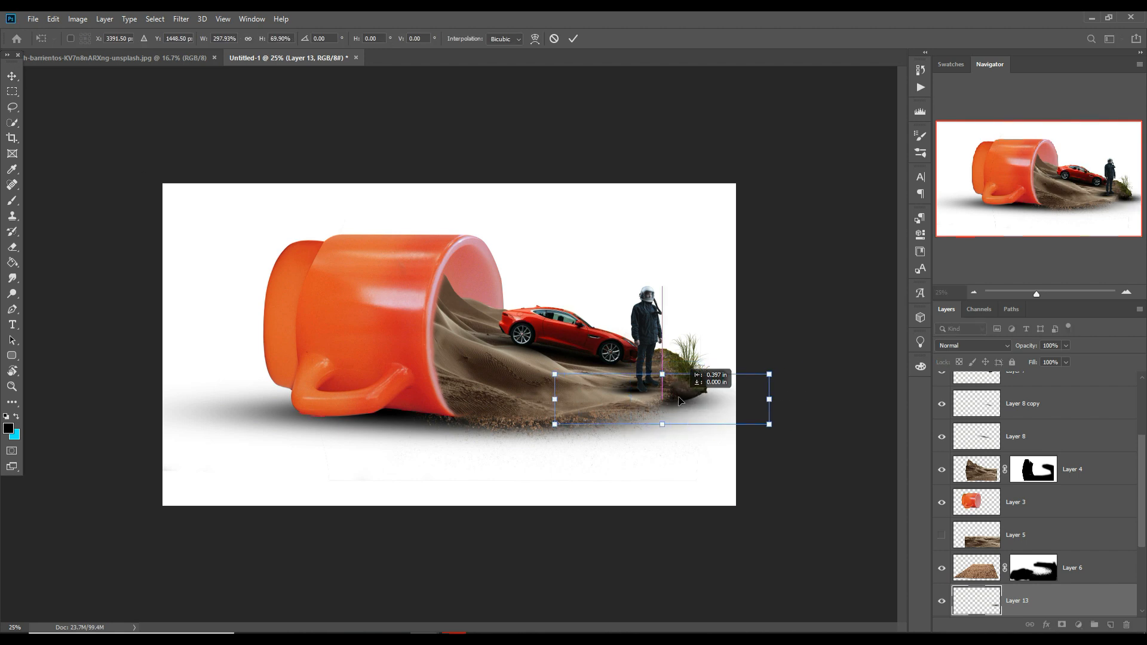
{"action": "left_click", "coordinate": [573, 39]}
Step: Duplicate the mossy rock, scale the copy down, move its layer above the dunes and place it near the mug's lower rim
{"action": "scroll", "coordinate": [1067, 547], "scroll_direction": "down", "scroll_amount": 3}
{"action": "right_click", "coordinate": [1053, 537]}
{"action": "left_click", "coordinate": [1022, 96]}
{"action": "left_click_drag", "start_coordinate": [712, 333], "coordinate": [691, 349]}
{"action": "left_click_drag", "start_coordinate": [673, 374], "coordinate": [588, 266]}
{"action": "left_click", "coordinate": [573, 39]}
{"action": "left_click_drag", "start_coordinate": [1024, 535], "coordinate": [1024, 441]}
{"action": "mouse_move", "coordinate": [556, 267]}
{"action": "left_mouse_down"}
{"action": "mouse_move", "coordinate": [455, 348]}
{"action": "mouse_move", "coordinate": [502, 402]}
{"action": "mouse_move", "coordinate": [661, 399]}
{"action": "mouse_move", "coordinate": [490, 401]}
{"action": "left_mouse_up"}
Step: Add a layer mask to the rock copy and paint its edges away so it blends into the sand
{"action": "left_click", "coordinate": [661, 398]}
{"action": "left_click", "coordinate": [1024, 519]}
{"action": "key", "text": "b"}
{"action": "left_click", "coordinate": [1062, 624]}
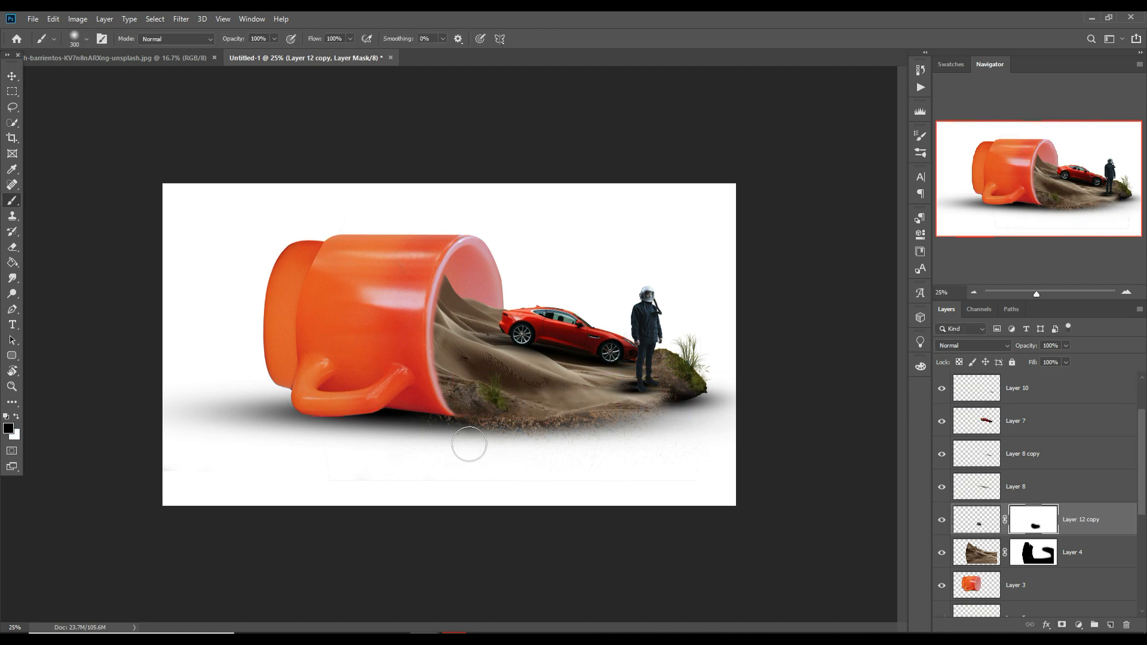
{"action": "key", "text": "v"}
Step: Add a Gradient Fill layer above the Background and apply the first blue-to-white gradient preset
{"action": "left_click", "coordinate": [550, 187]}
{"action": "left_click", "coordinate": [1083, 628]}
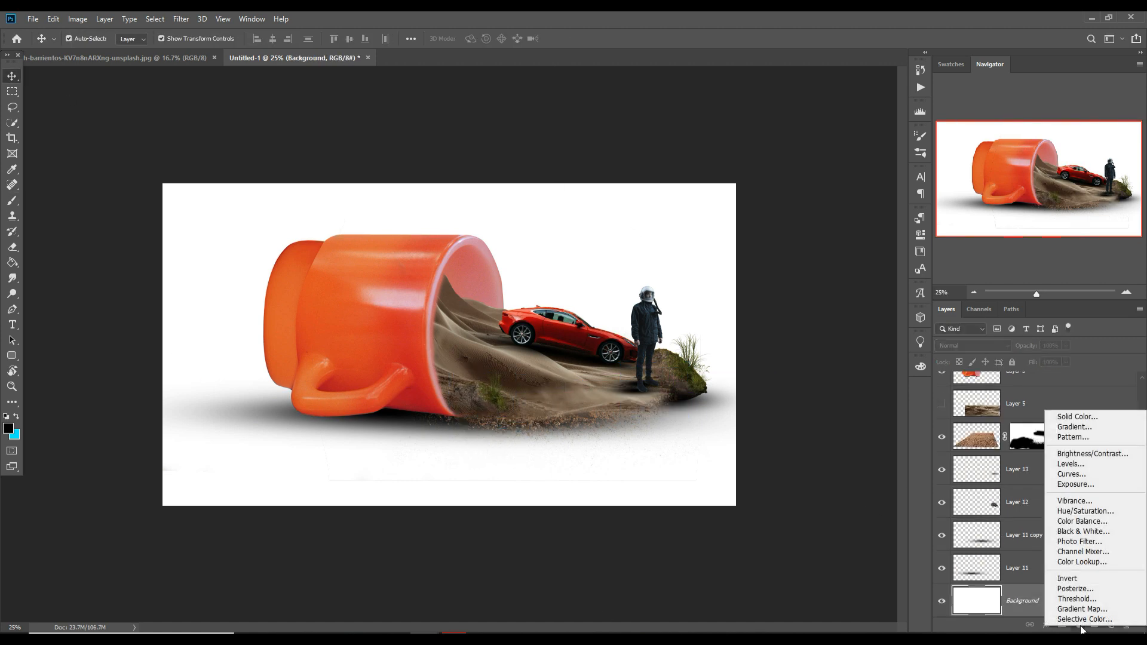
{"action": "left_click", "coordinate": [1073, 428]}
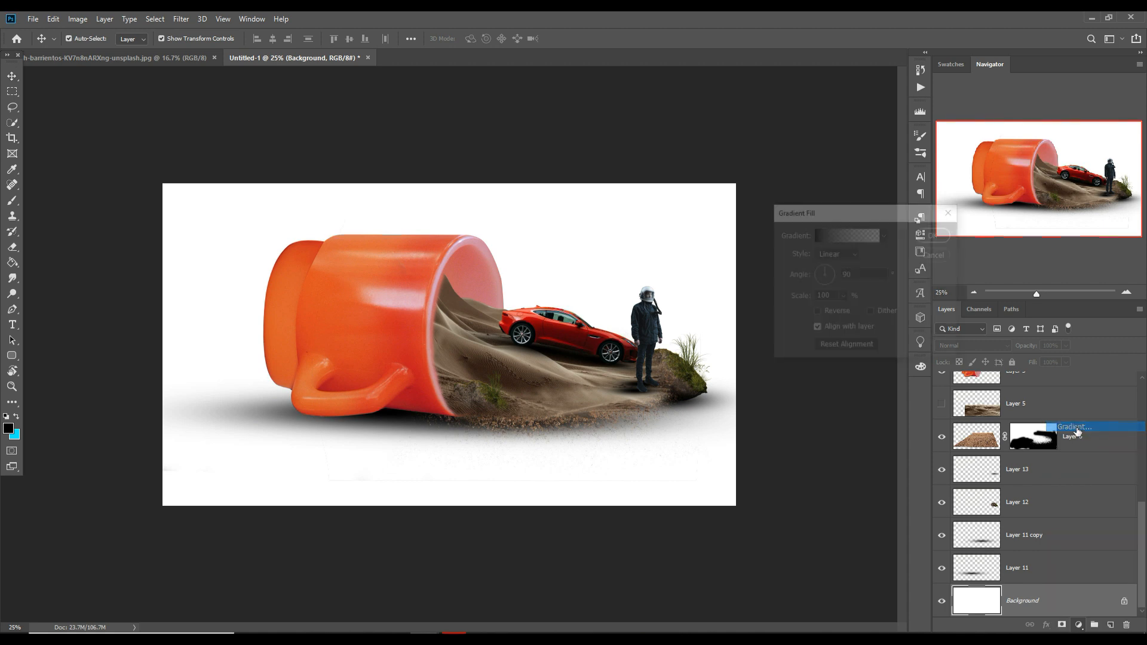
{"action": "left_click", "coordinate": [842, 236]}
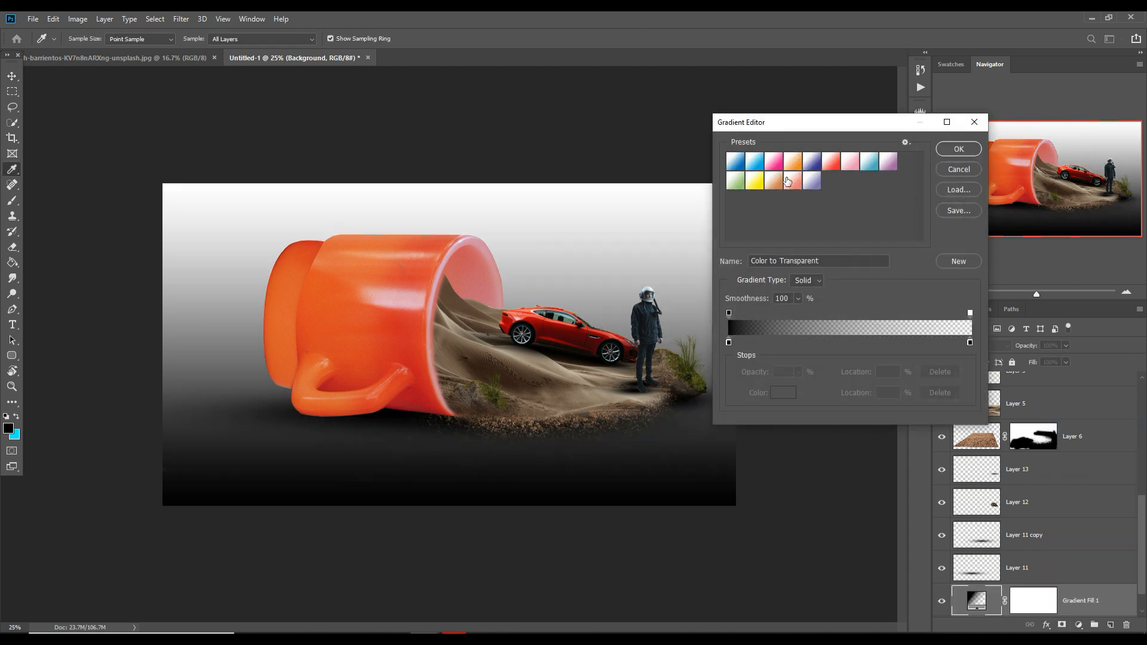
{"action": "left_click", "coordinate": [741, 164]}
Step: Change the gradient's blue end stop to the dark navy colour 0c1d28
{"action": "left_click", "coordinate": [970, 343]}
{"action": "left_click", "coordinate": [795, 395]}
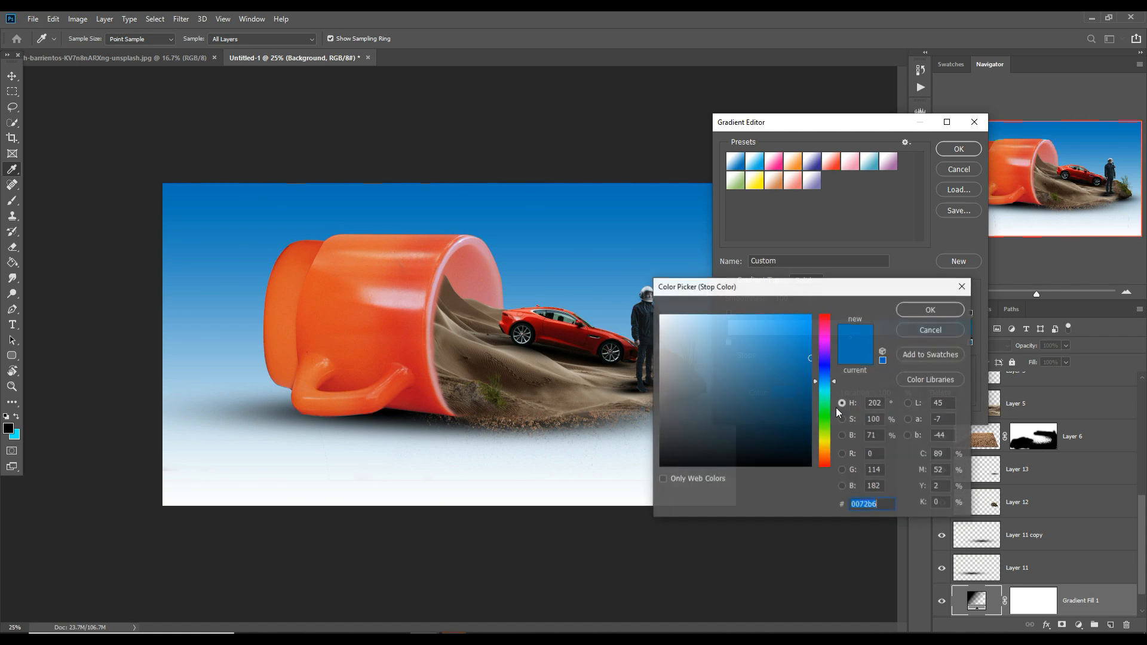
{"action": "left_click", "coordinate": [811, 471]}
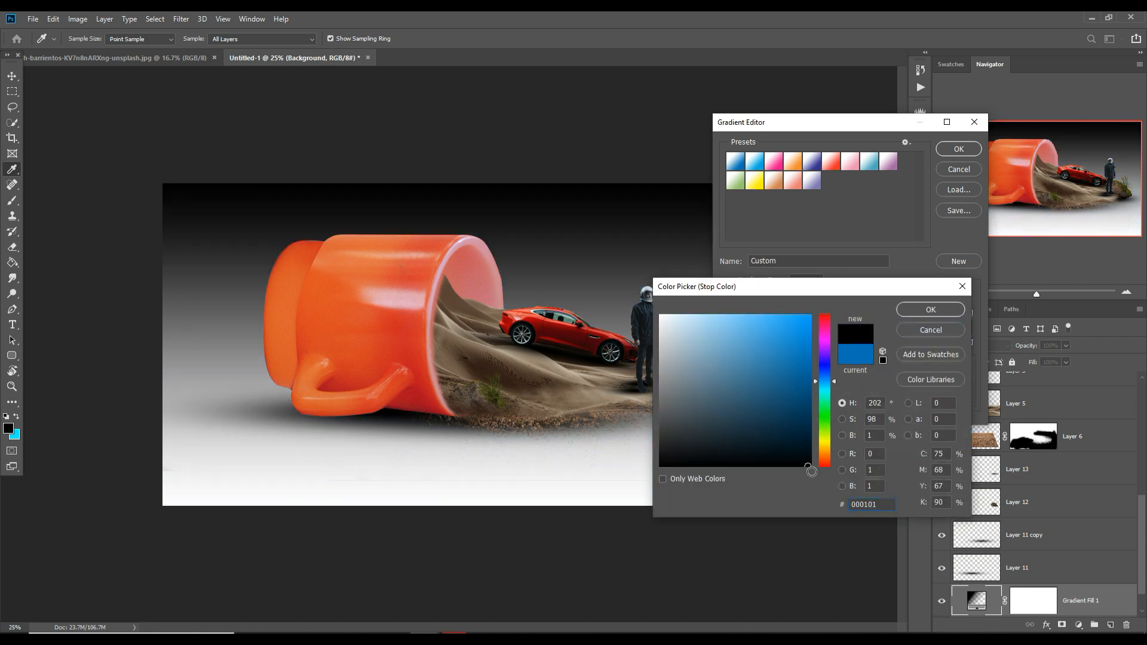
{"action": "left_click_drag", "start_coordinate": [809, 437], "coordinate": [785, 438]}
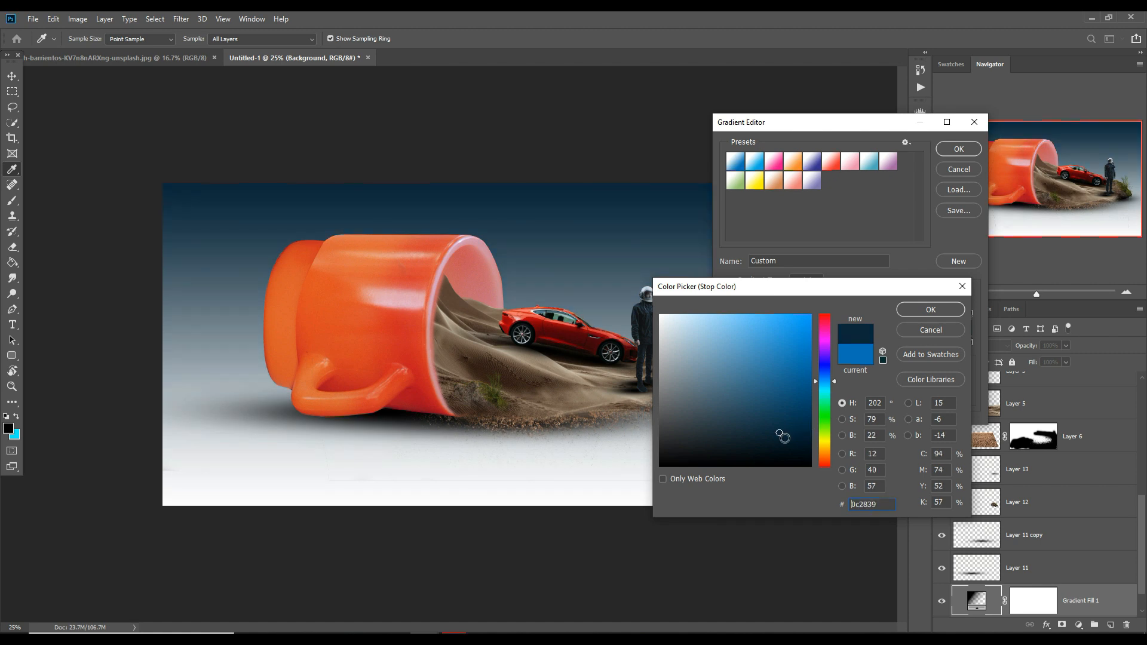
{"action": "left_click", "coordinate": [767, 444]}
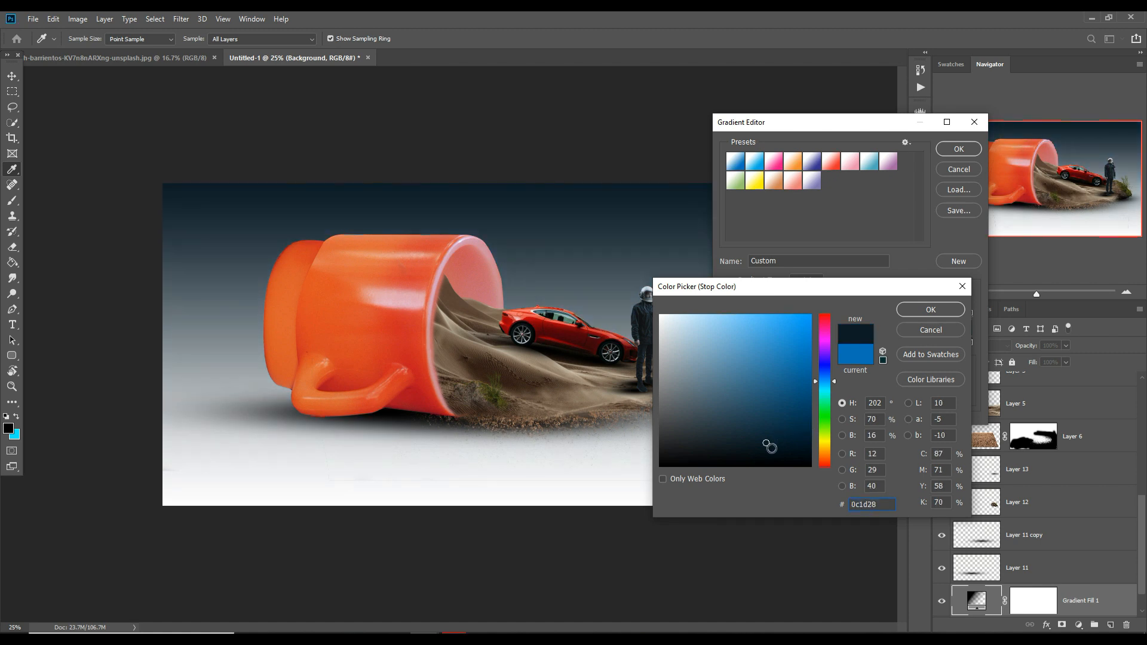
{"action": "left_click", "coordinate": [916, 311]}
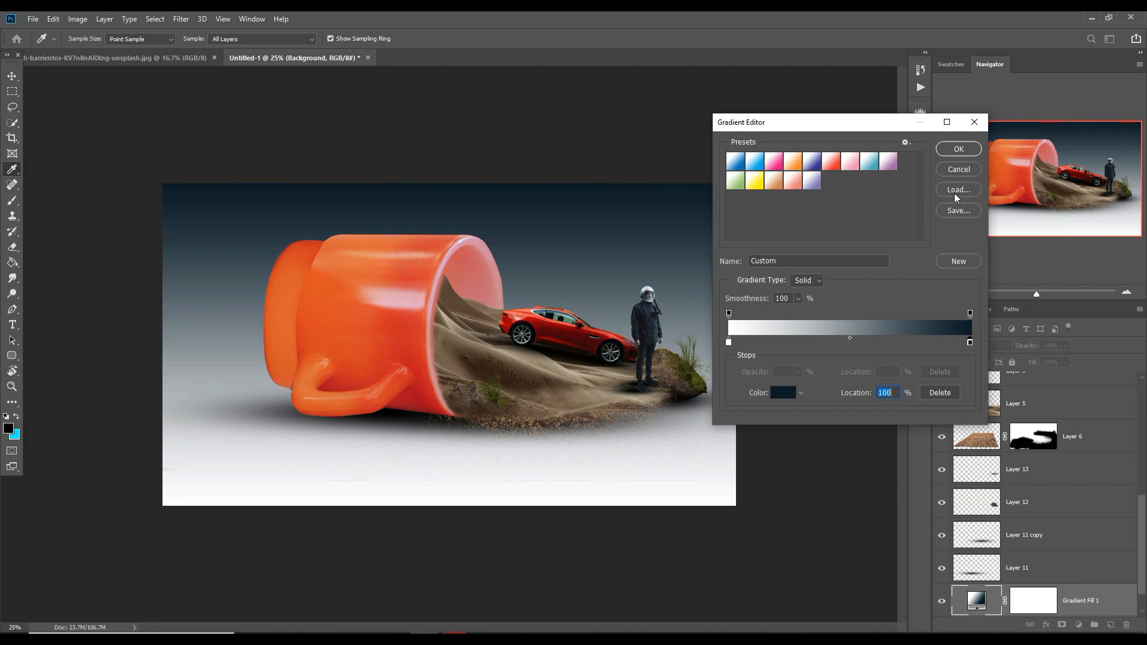
{"action": "left_click", "coordinate": [953, 150]}
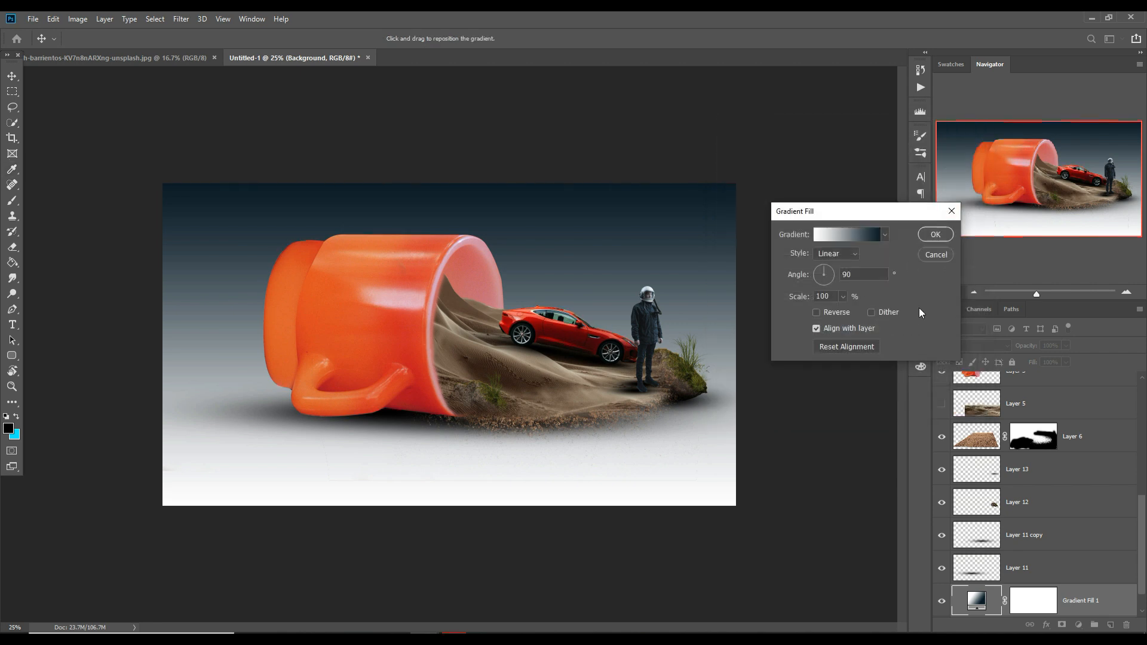
Step: Make the gradient fill Radial and enlarge its scale so the light centre spreads behind the whole scene
{"action": "left_click", "coordinate": [854, 254]}
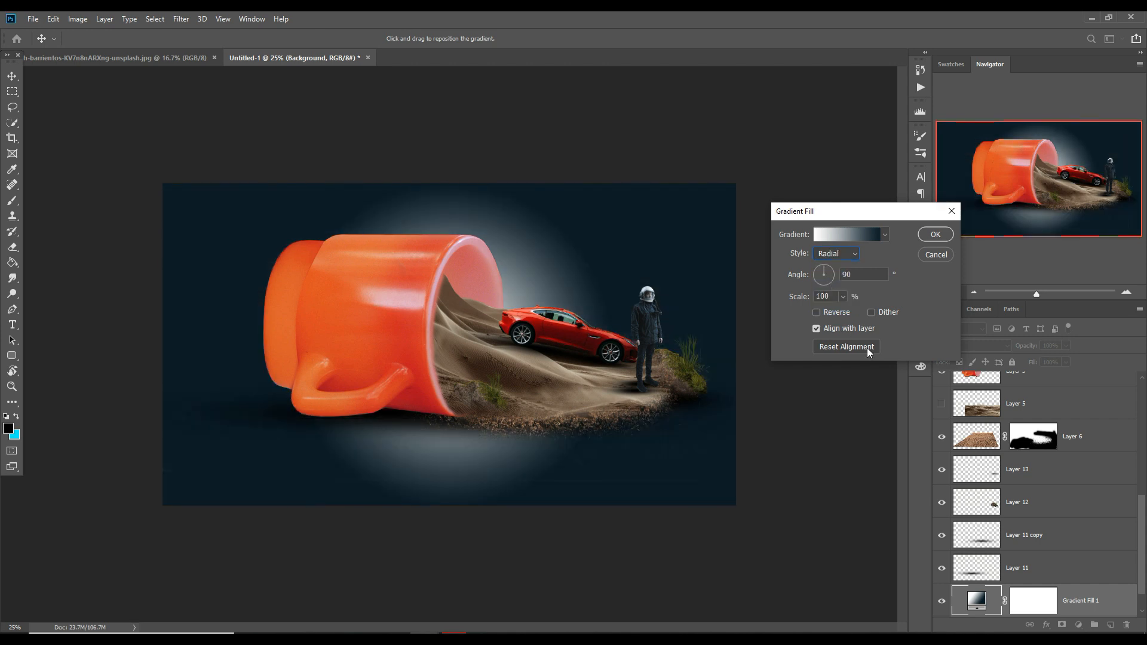
{"action": "left_click", "coordinate": [843, 297]}
{"action": "left_click_drag", "start_coordinate": [843, 311], "coordinate": [848, 310]}
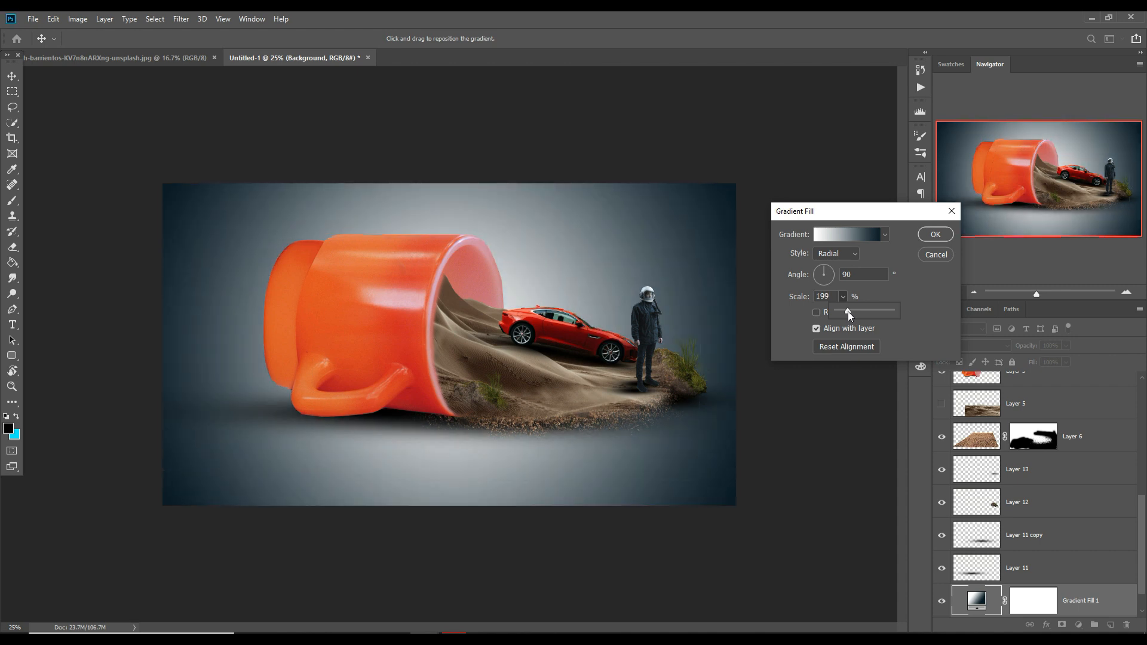
{"action": "left_click_drag", "start_coordinate": [848, 311], "coordinate": [850, 309]}
{"action": "left_click", "coordinate": [936, 235]}
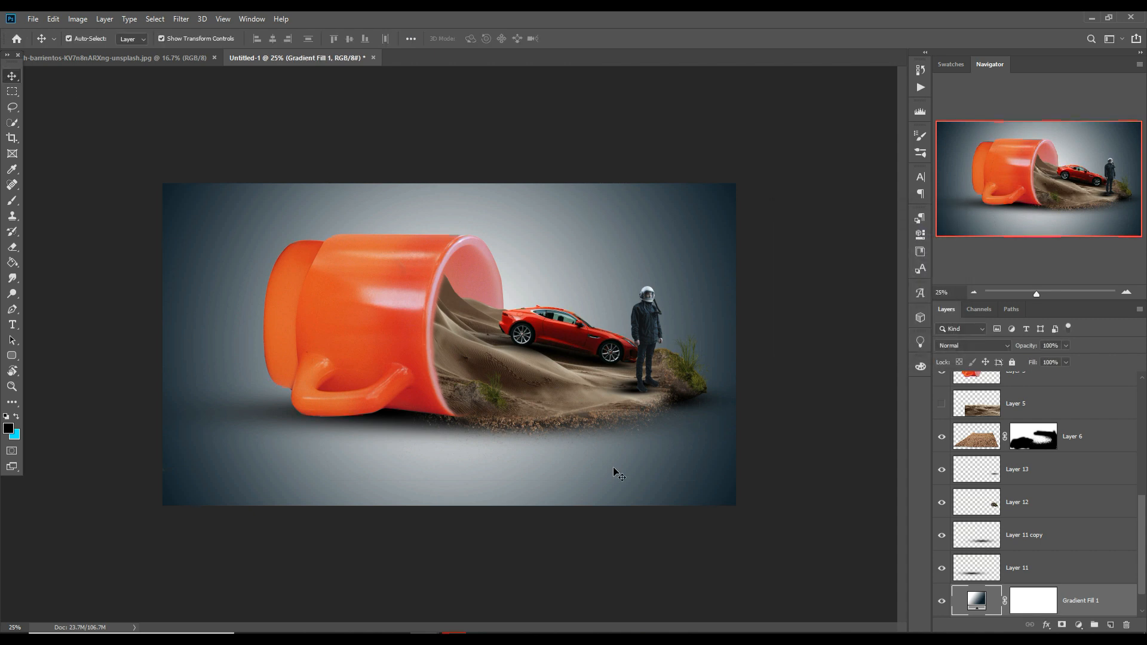
{"action": "left_click", "coordinate": [601, 633]}
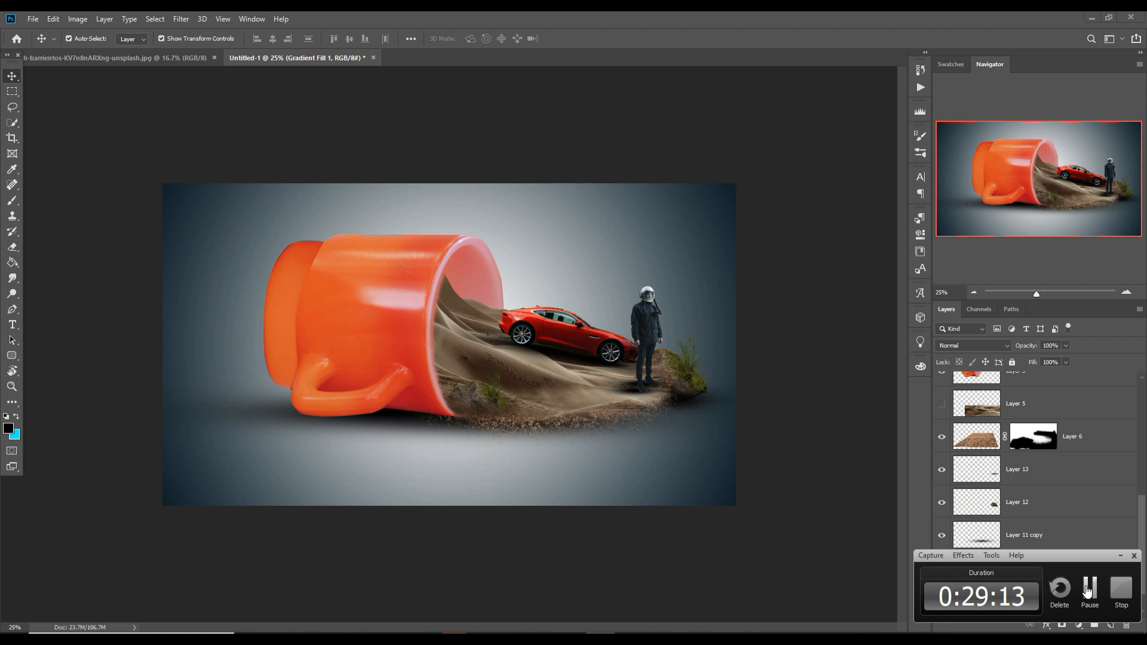
{"action": "left_click", "coordinate": [1089, 590]}
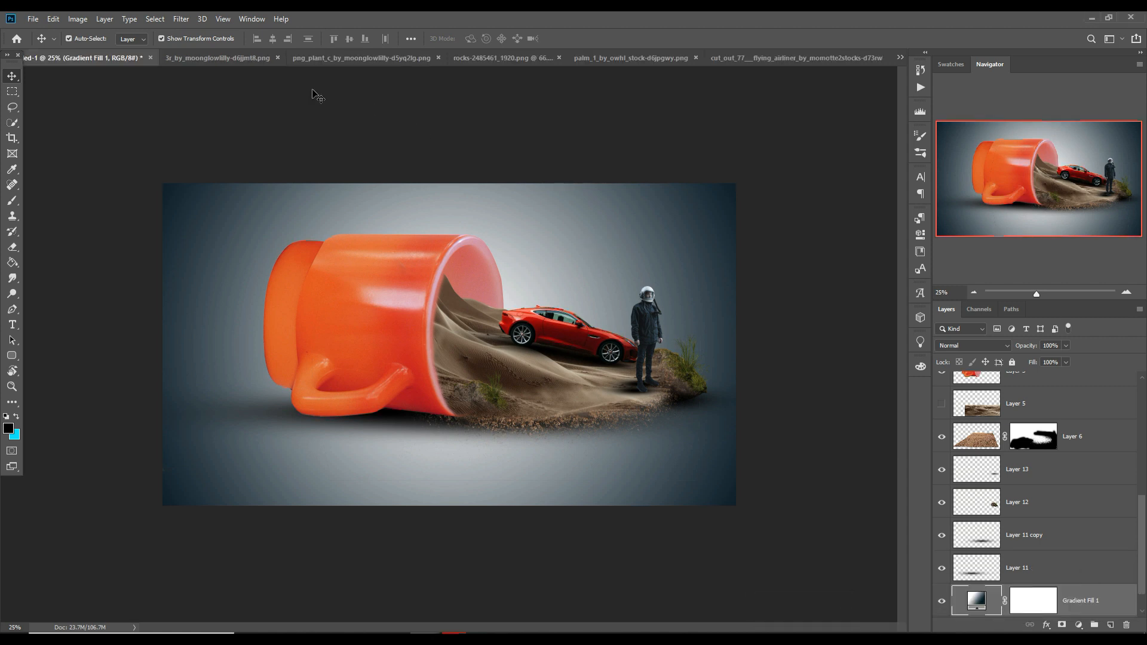
Step: Bring the broad-leaved green plant from its own document into the composite at the mug's opening
{"action": "left_click", "coordinate": [209, 56]}
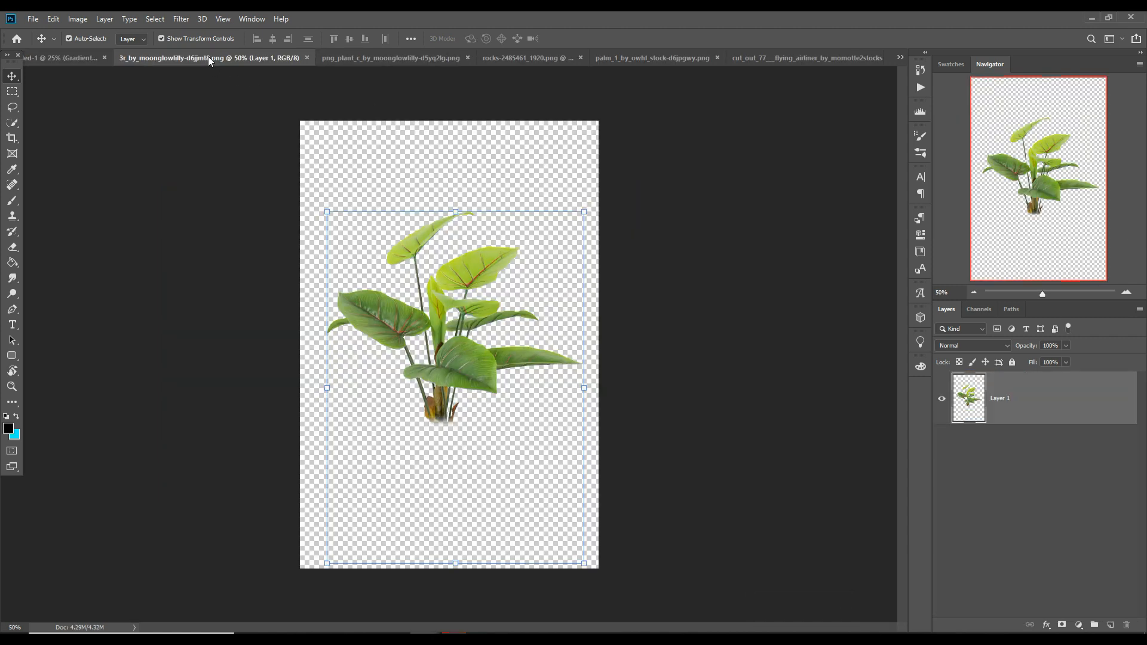
{"action": "left_click_drag", "start_coordinate": [208, 56], "coordinate": [896, 103]}
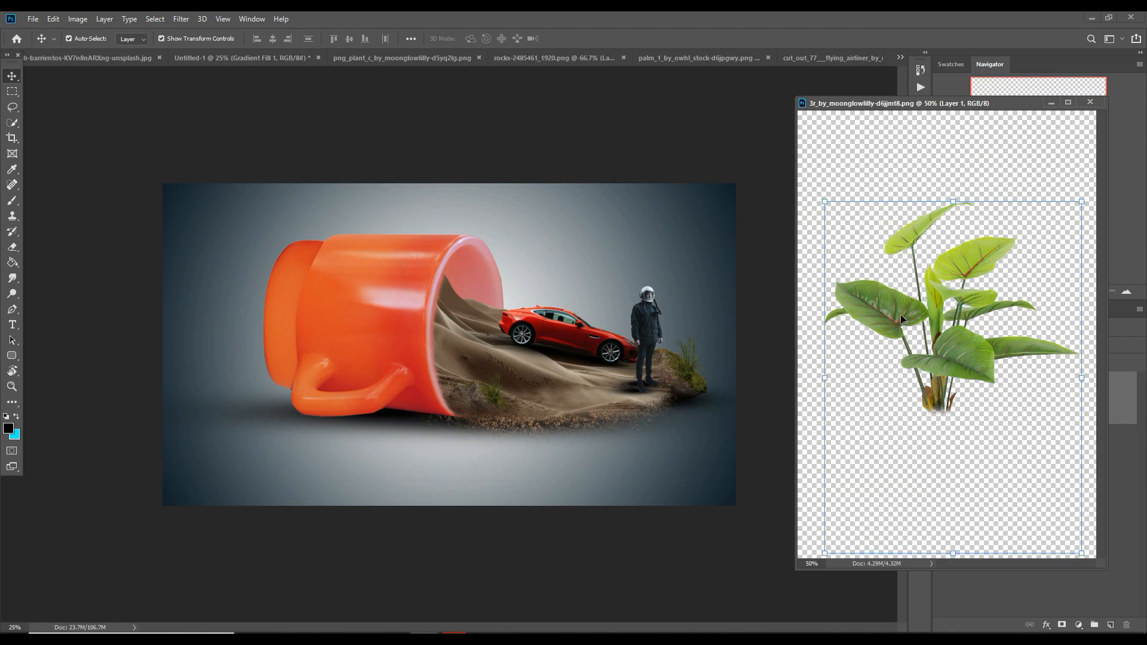
{"action": "left_click_drag", "start_coordinate": [941, 357], "coordinate": [490, 356]}
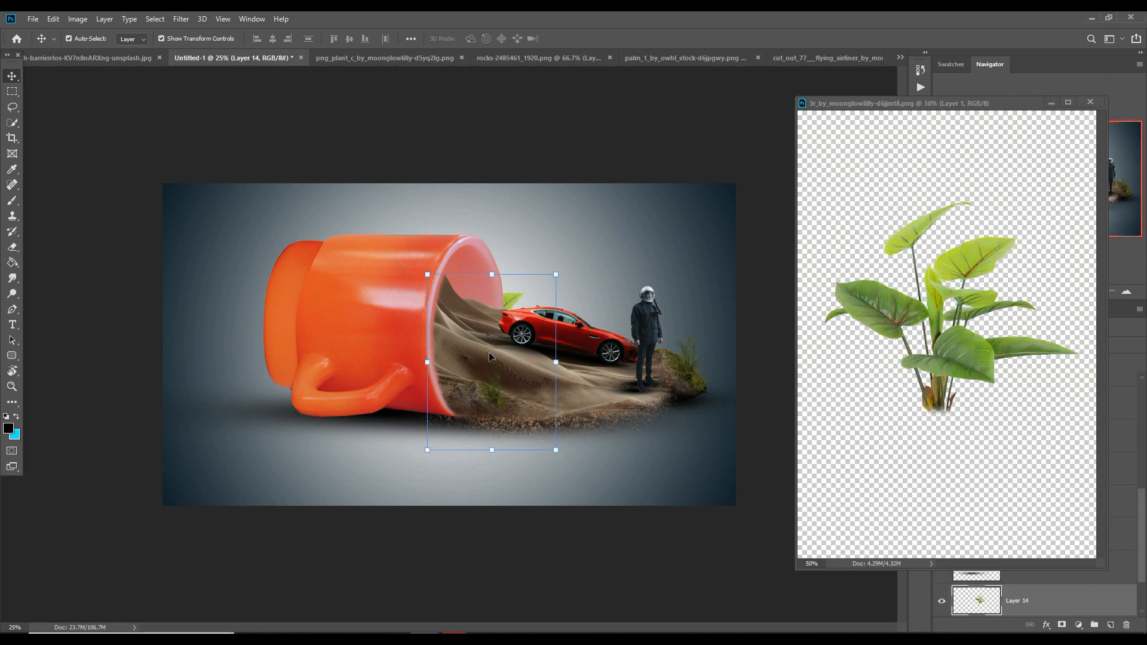
{"action": "left_click", "coordinate": [1051, 103]}
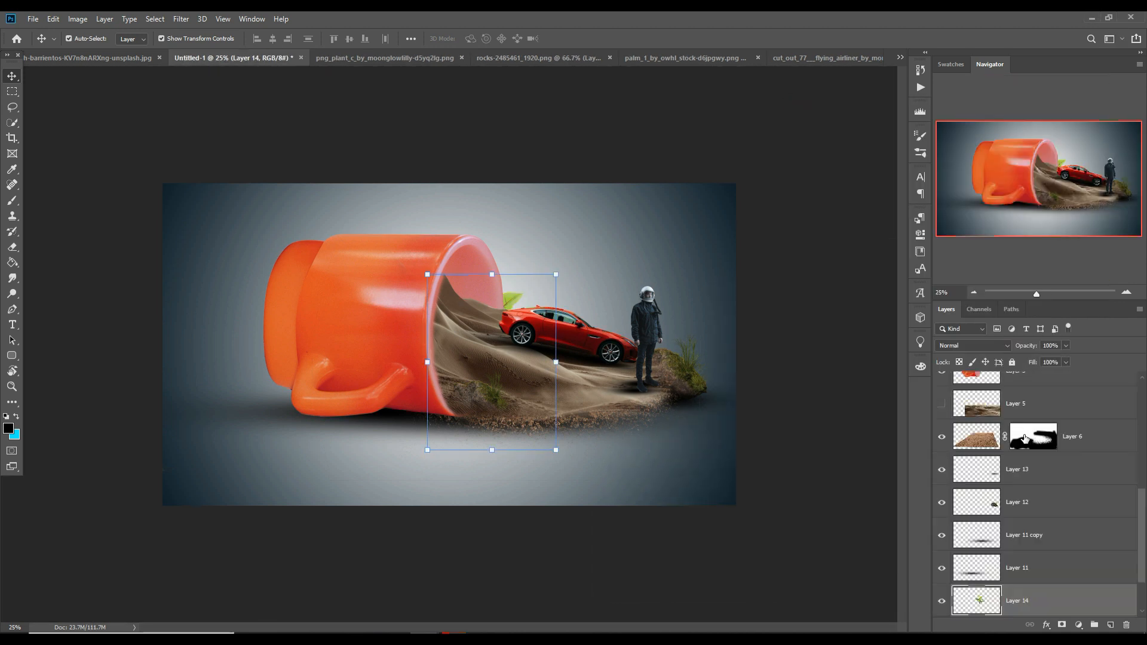
Step: Move the plant's layer above the car layer, scale it to 65.66% and place it on the sand at the mug's mouth
{"action": "left_click_drag", "start_coordinate": [1041, 597], "coordinate": [1037, 382]}
{"action": "left_click_drag", "start_coordinate": [564, 274], "coordinate": [521, 336]}
{"action": "left_click_drag", "start_coordinate": [468, 385], "coordinate": [477, 367]}
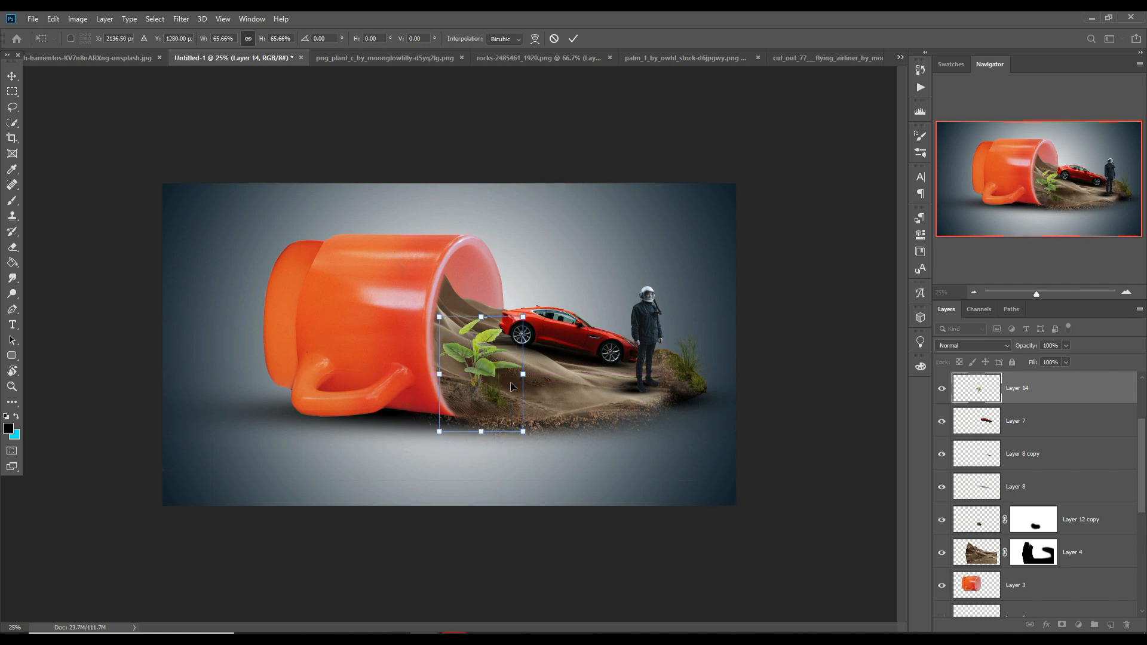
{"action": "left_click", "coordinate": [573, 39]}
Step: Darken the broad-leaved plant with the Camera Raw Filter, setting Exposure to -0.90 and Contrast to +5
{"action": "left_click", "coordinate": [181, 19]}
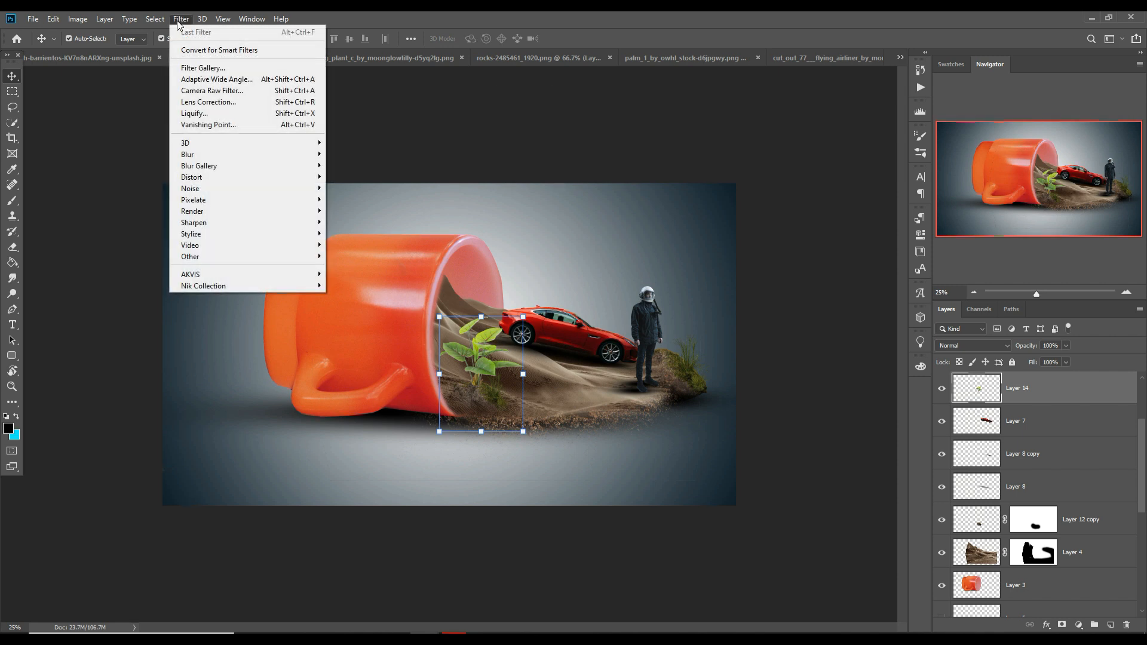
{"action": "left_click", "coordinate": [185, 93]}
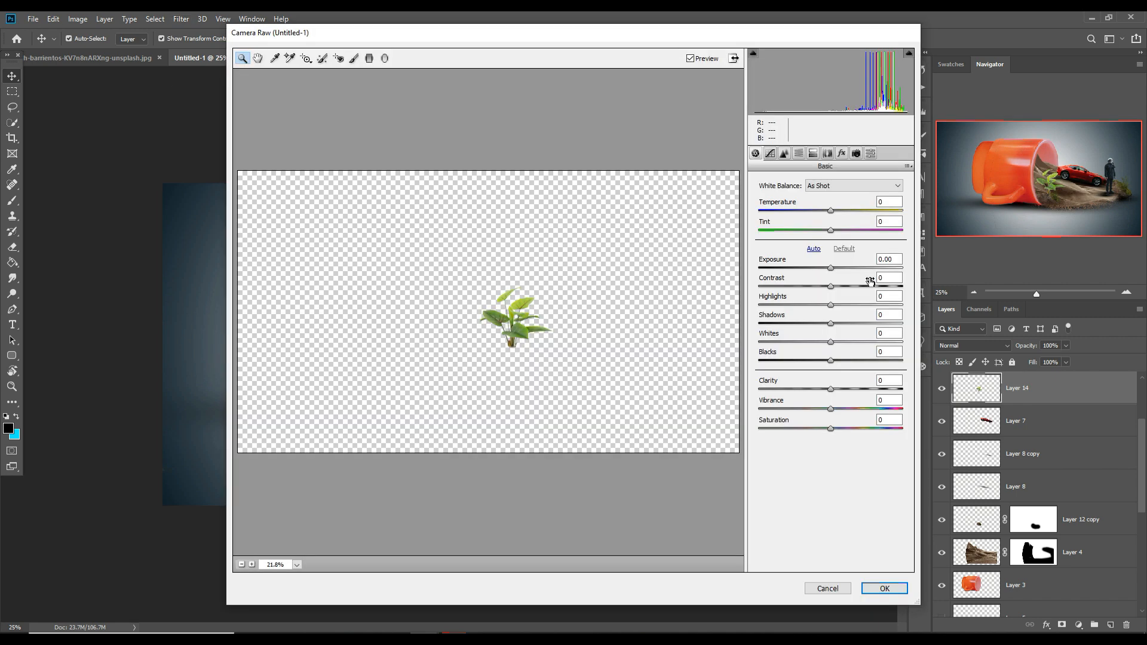
{"action": "left_click_drag", "start_coordinate": [829, 268], "coordinate": [817, 269]}
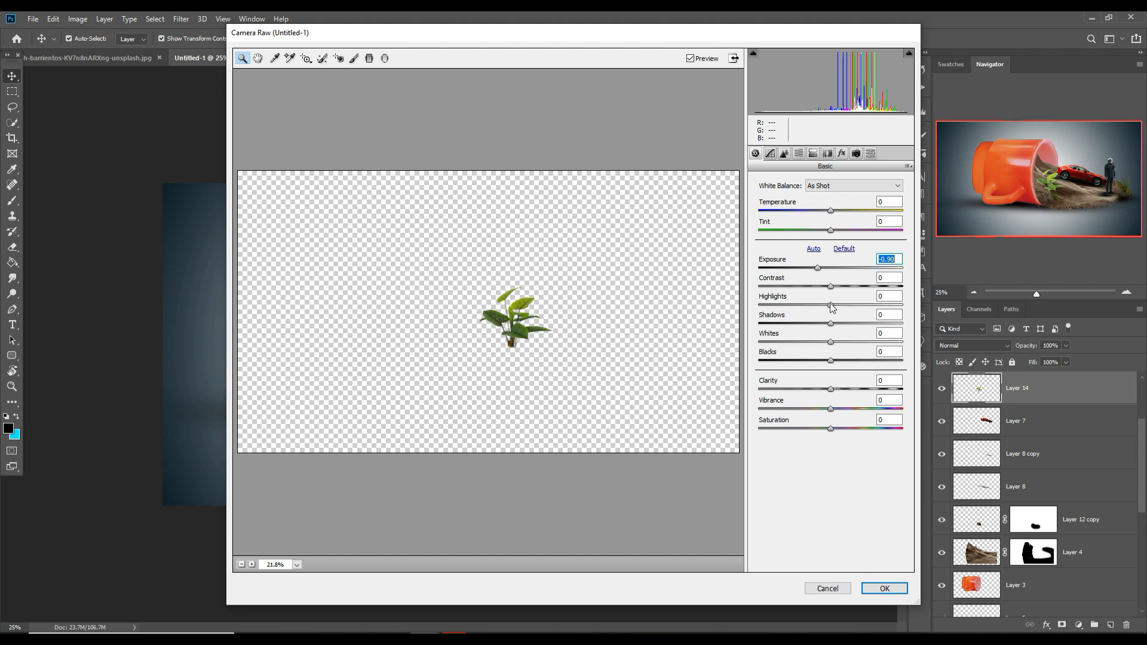
{"action": "left_click_drag", "start_coordinate": [829, 285], "coordinate": [834, 285]}
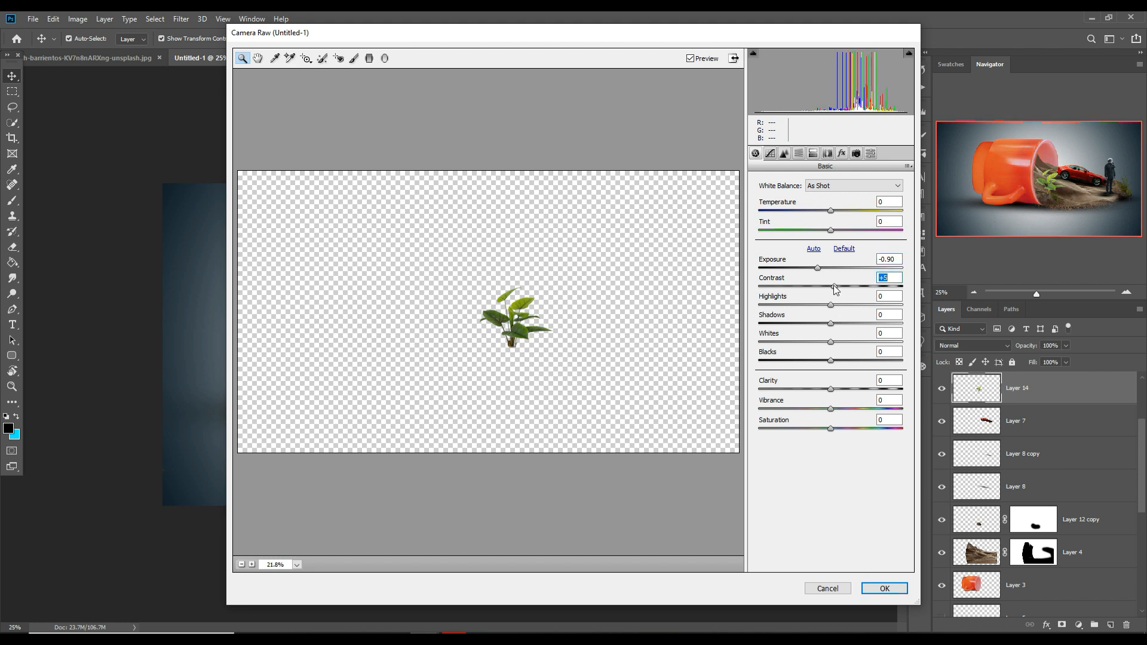
{"action": "left_click", "coordinate": [881, 592]}
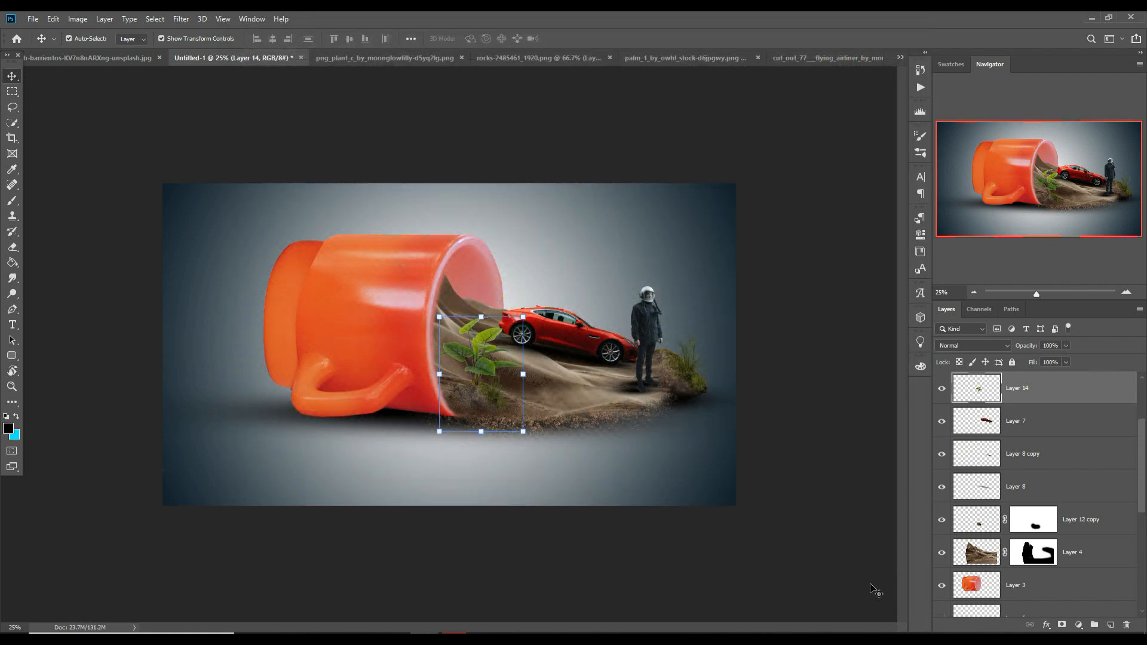
Step: Bring the fern from its own document into the composite and place it on the front edge of the sand near the astronaut
{"action": "left_click", "coordinate": [374, 57]}
{"action": "left_click_drag", "start_coordinate": [375, 60], "coordinate": [866, 171]}
{"action": "left_click_drag", "start_coordinate": [1051, 338], "coordinate": [677, 369]}
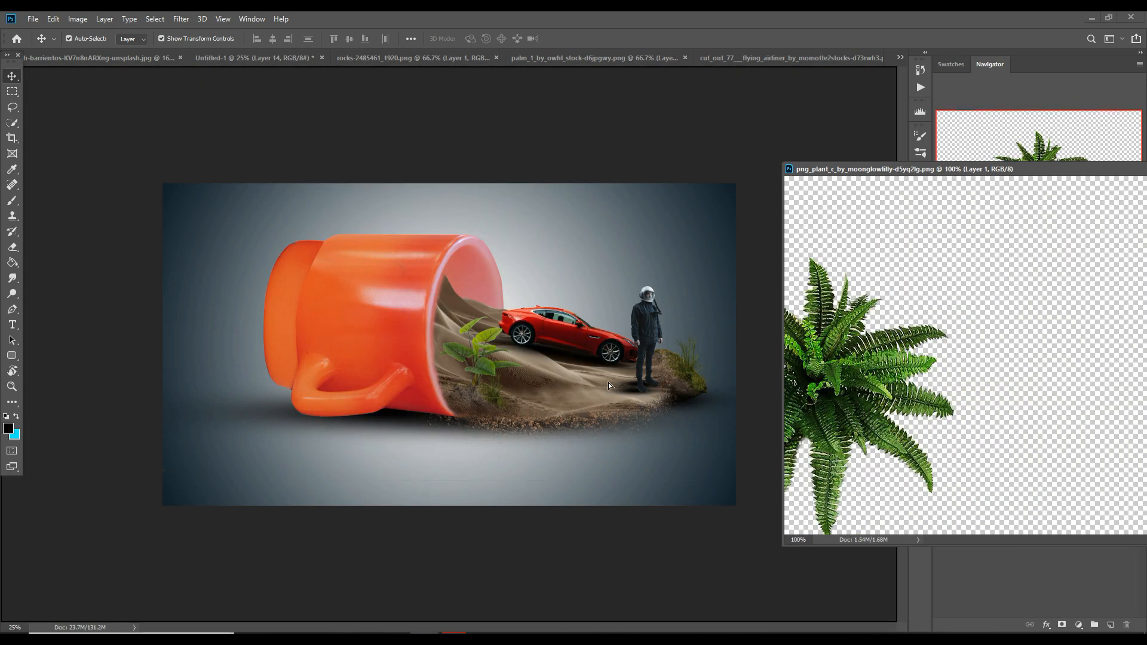
{"action": "left_click_drag", "start_coordinate": [609, 382], "coordinate": [609, 382]}
{"action": "left_click_drag", "start_coordinate": [1057, 170], "coordinate": [615, 402]}
{"action": "left_click", "coordinate": [846, 409]}
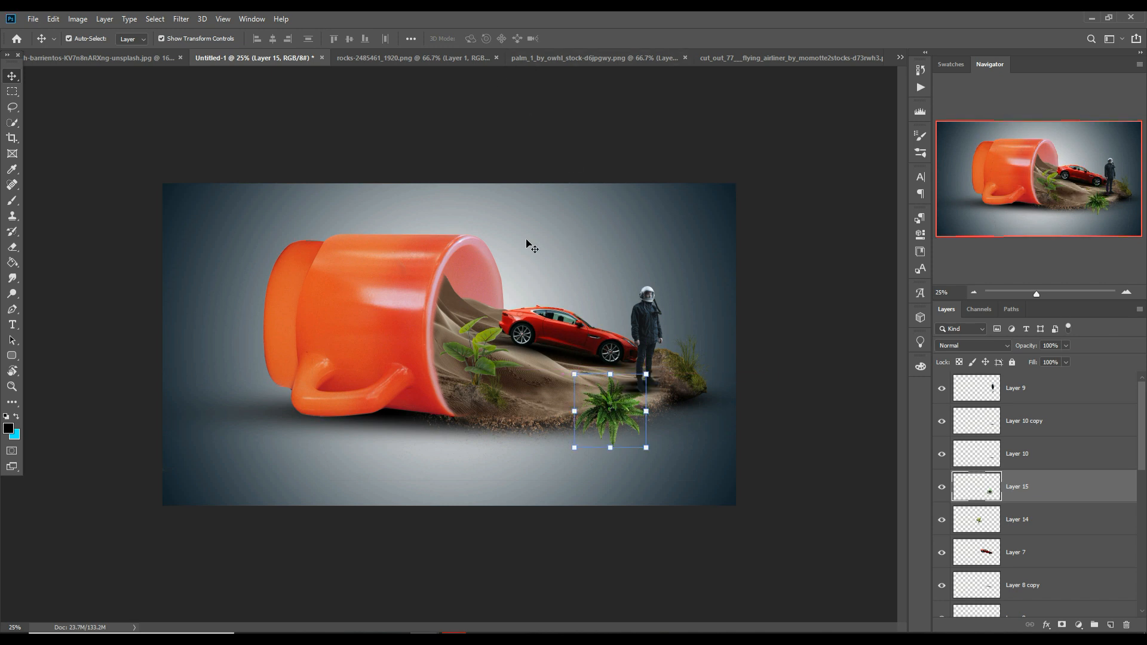
Step: Add a new layer directly above the broad-leaved plant's layer and paint a soft black shadow beneath the fern
{"action": "left_click", "coordinate": [1041, 520]}
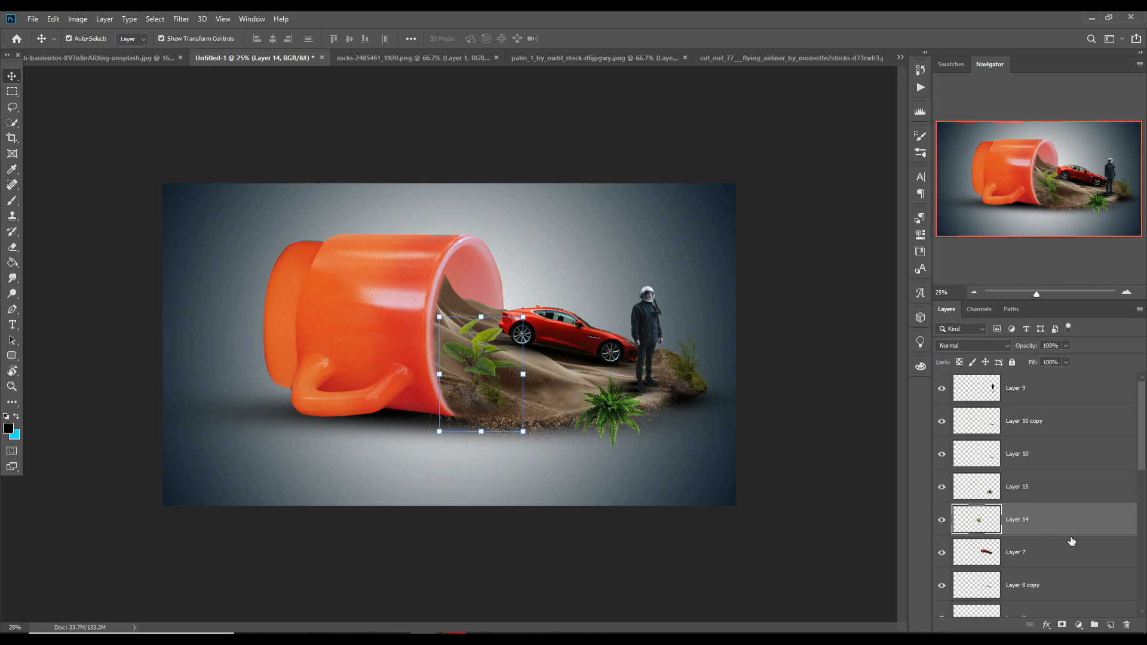
{"action": "key", "text": "ctrl+shift+alt+n"}
{"action": "left_click", "coordinate": [8, 204]}
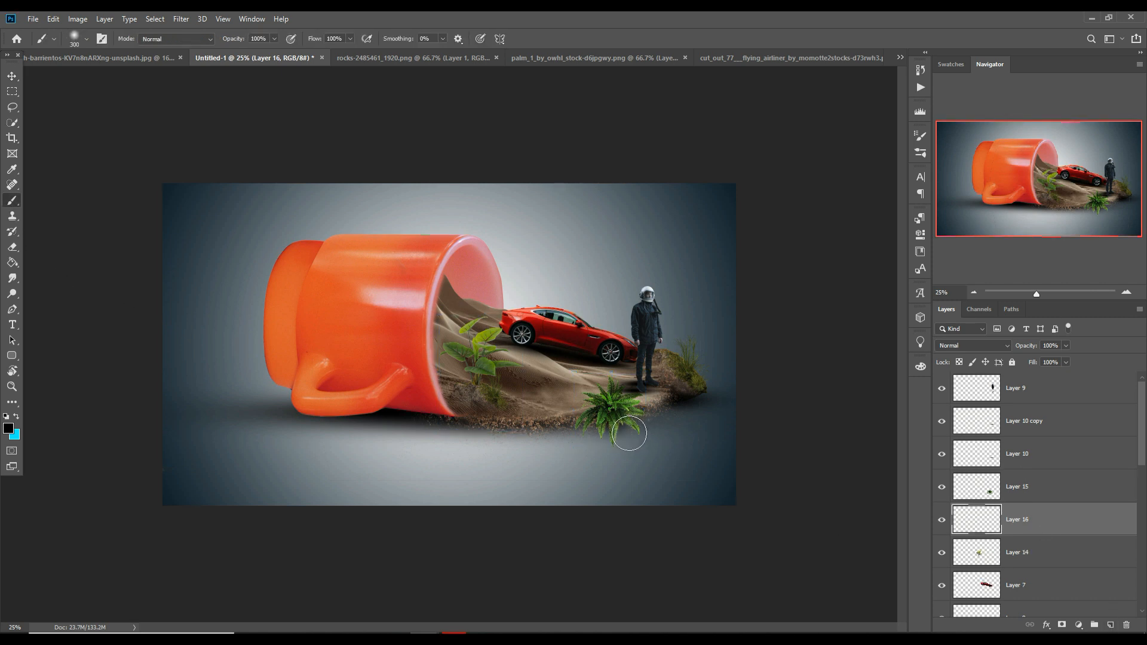
{"action": "left_click", "coordinate": [11, 78]}
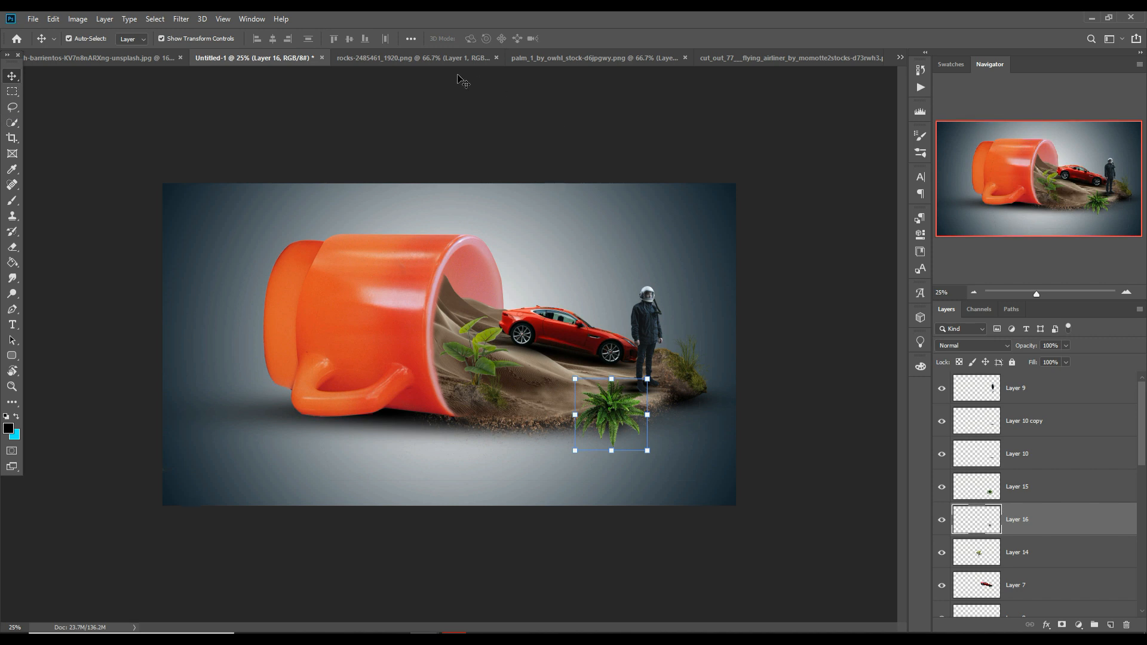
Step: Select the large dark brown rock below the grey one in the rocks document with a freehand Lasso outline
{"action": "left_click", "coordinate": [434, 56]}
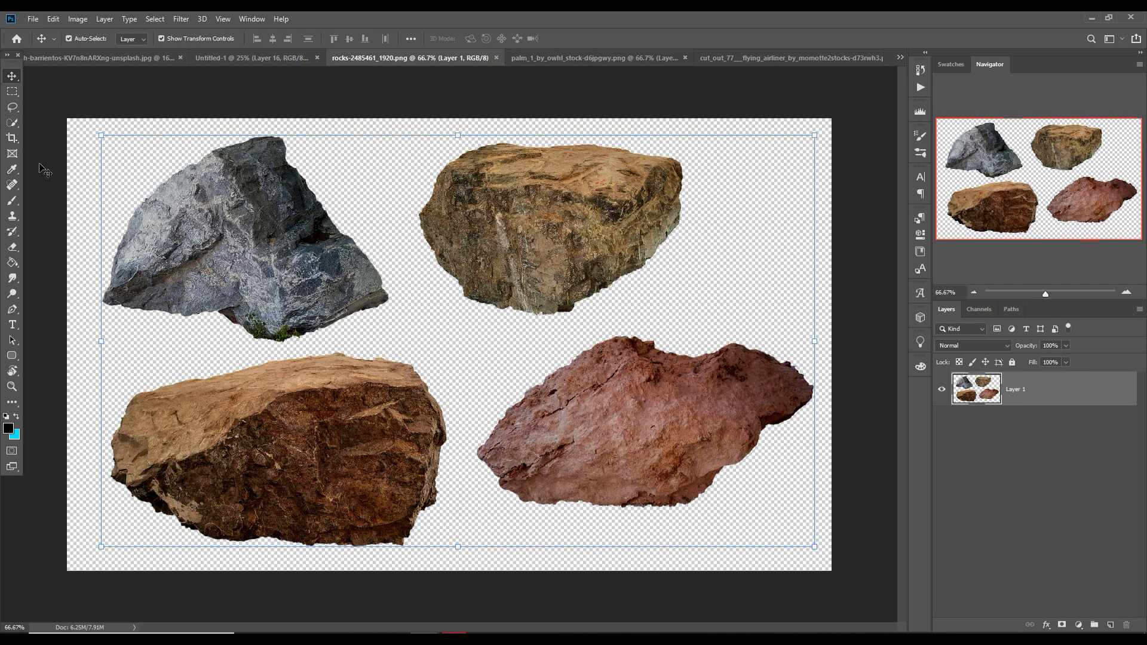
{"action": "left_click", "coordinate": [12, 107]}
{"action": "mouse_move", "coordinate": [122, 375]}
{"action": "left_mouse_down"}
{"action": "mouse_move", "coordinate": [384, 341]}
{"action": "mouse_move", "coordinate": [452, 378]}
{"action": "mouse_move", "coordinate": [458, 483]}
{"action": "mouse_move", "coordinate": [360, 558]}
{"action": "mouse_move", "coordinate": [99, 529]}
{"action": "mouse_move", "coordinate": [102, 387]}
{"action": "mouse_move", "coordinate": [124, 375]}
{"action": "left_mouse_up"}
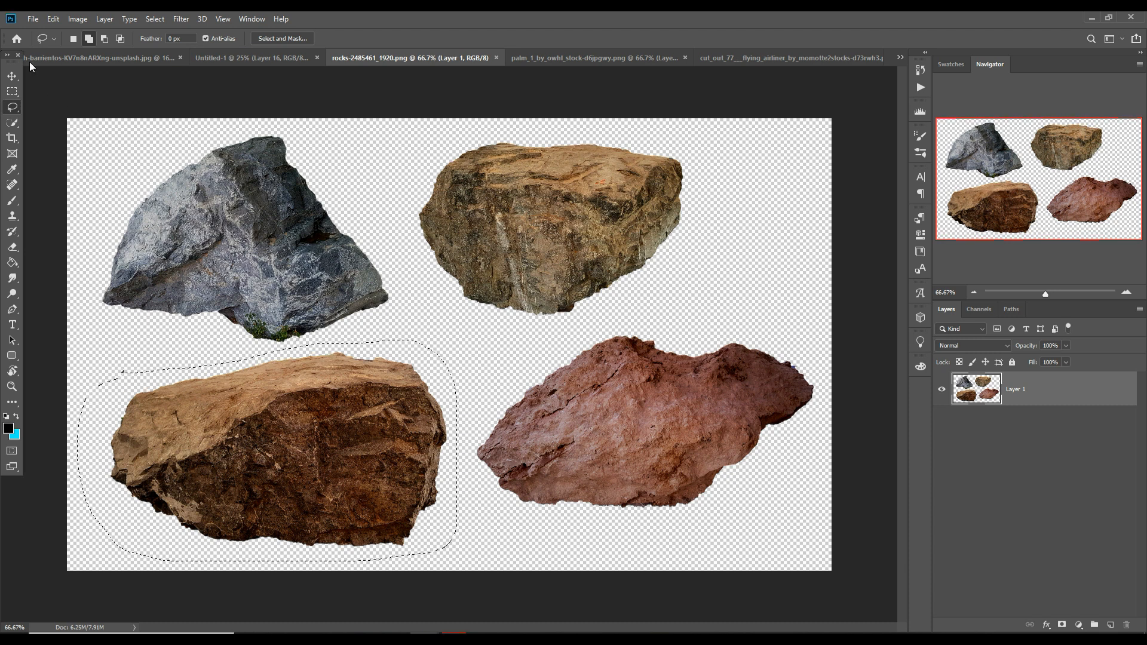
{"action": "key", "text": "v"}
Step: Bring the selected brown rock into the composite, scale it to 62.32% and place it on the sand edge beside the fern
{"action": "mouse_move", "coordinate": [381, 60]}
{"action": "left_mouse_down"}
{"action": "mouse_move", "coordinate": [387, 91]}
{"action": "mouse_move", "coordinate": [699, 107]}
{"action": "left_mouse_up"}
{"action": "mouse_move", "coordinate": [922, 428]}
{"action": "left_mouse_down"}
{"action": "mouse_move", "coordinate": [927, 460]}
{"action": "mouse_move", "coordinate": [579, 399]}
{"action": "left_mouse_up"}
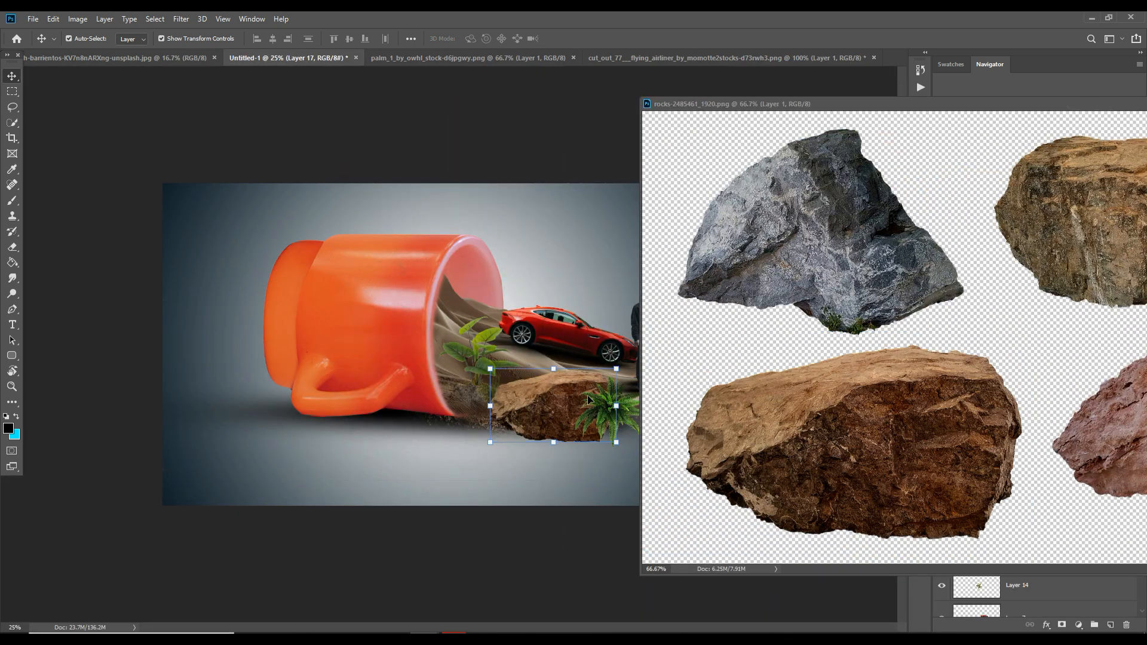
{"action": "left_click_drag", "start_coordinate": [1074, 113], "coordinate": [550, 425]}
{"action": "left_click", "coordinate": [905, 359]}
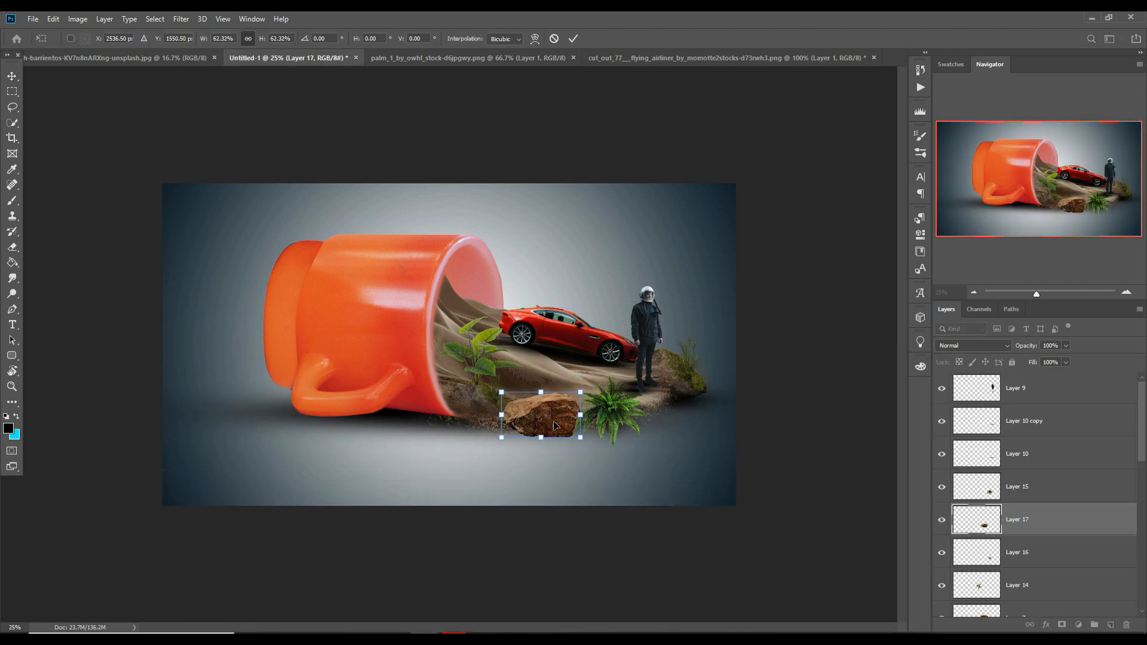
{"action": "left_click", "coordinate": [573, 41]}
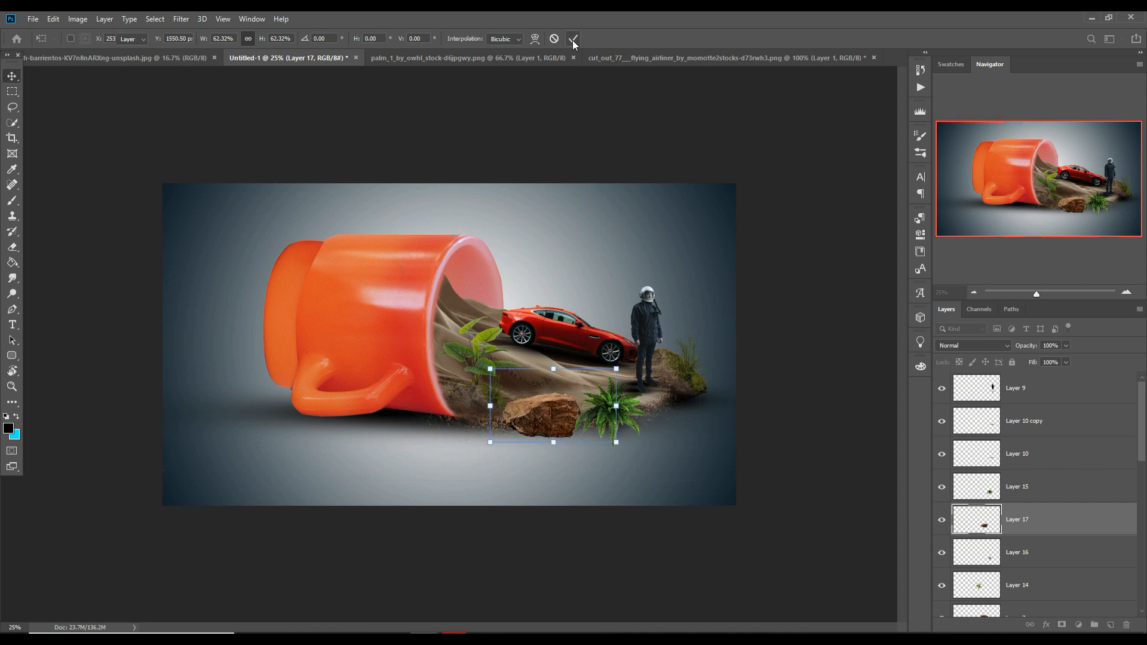
Step: Add a new layer below the brown rock's layer and paint a soft black shadow under the rock
{"action": "left_click", "coordinate": [1047, 555]}
{"action": "left_click", "coordinate": [1110, 625]}
{"action": "left_click", "coordinate": [12, 203]}
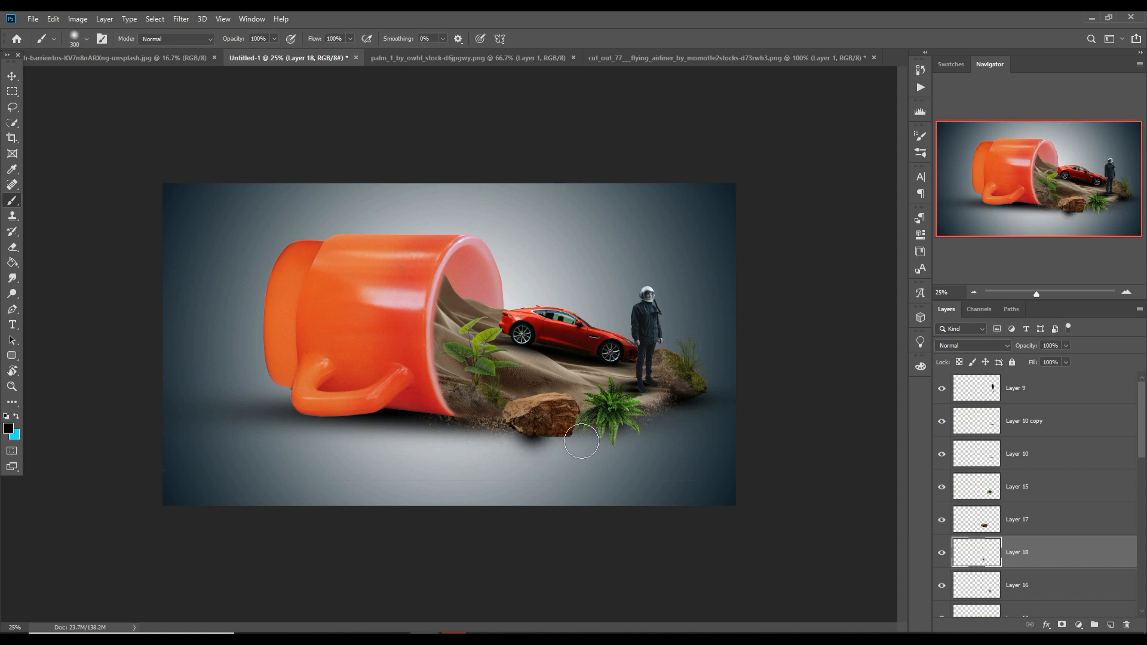
Step: Stretch the rock's shadow to 278.14% width and 40.58% height, and place it along the ground beneath the rock and fern
{"action": "left_click", "coordinate": [12, 77]}
{"action": "left_click_drag", "start_coordinate": [569, 431], "coordinate": [688, 431]}
{"action": "left_click_drag", "start_coordinate": [599, 404], "coordinate": [551, 441]}
{"action": "left_click_drag", "start_coordinate": [455, 443], "coordinate": [444, 443]}
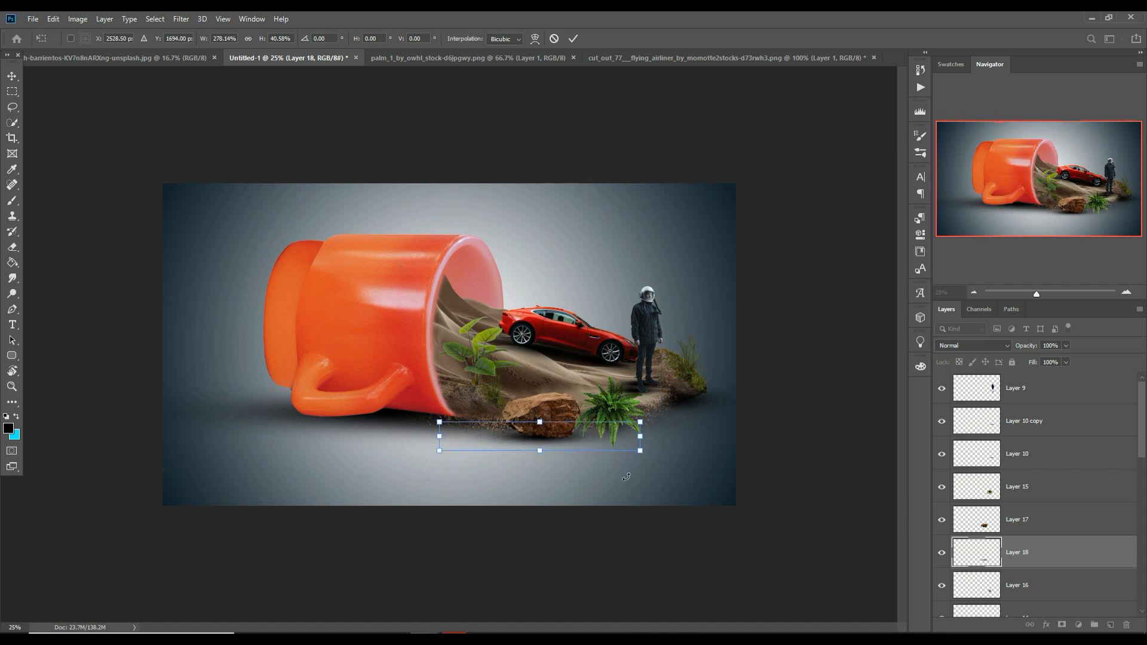
{"action": "left_click", "coordinate": [574, 37]}
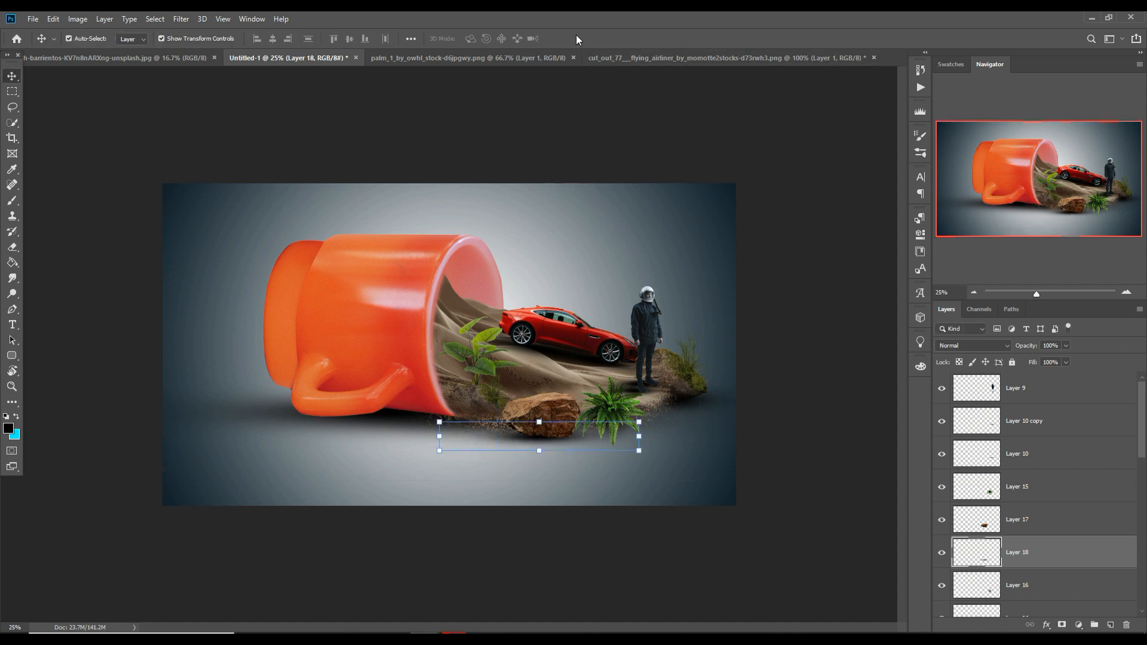
Step: Bring the palm tree from its own document into the composite and stand it behind the car near the mug's rim
{"action": "left_click", "coordinate": [445, 59]}
{"action": "left_click_drag", "start_coordinate": [444, 60], "coordinate": [744, 67]}
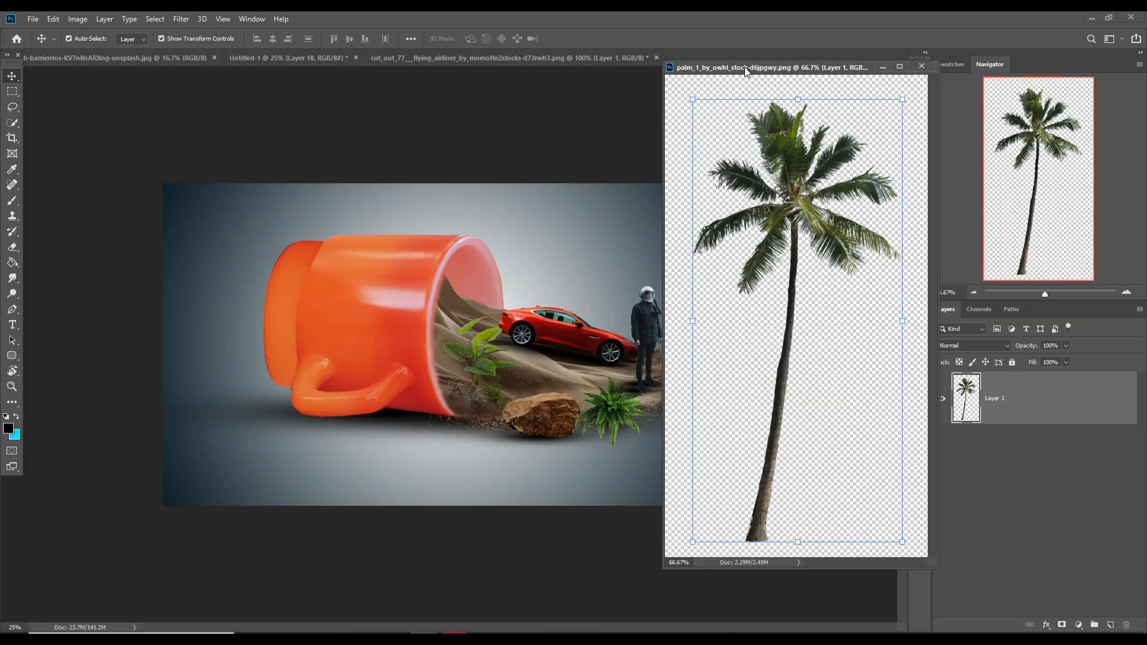
{"action": "left_click_drag", "start_coordinate": [789, 228], "coordinate": [797, 231]}
{"action": "left_click_drag", "start_coordinate": [525, 208], "coordinate": [524, 206]}
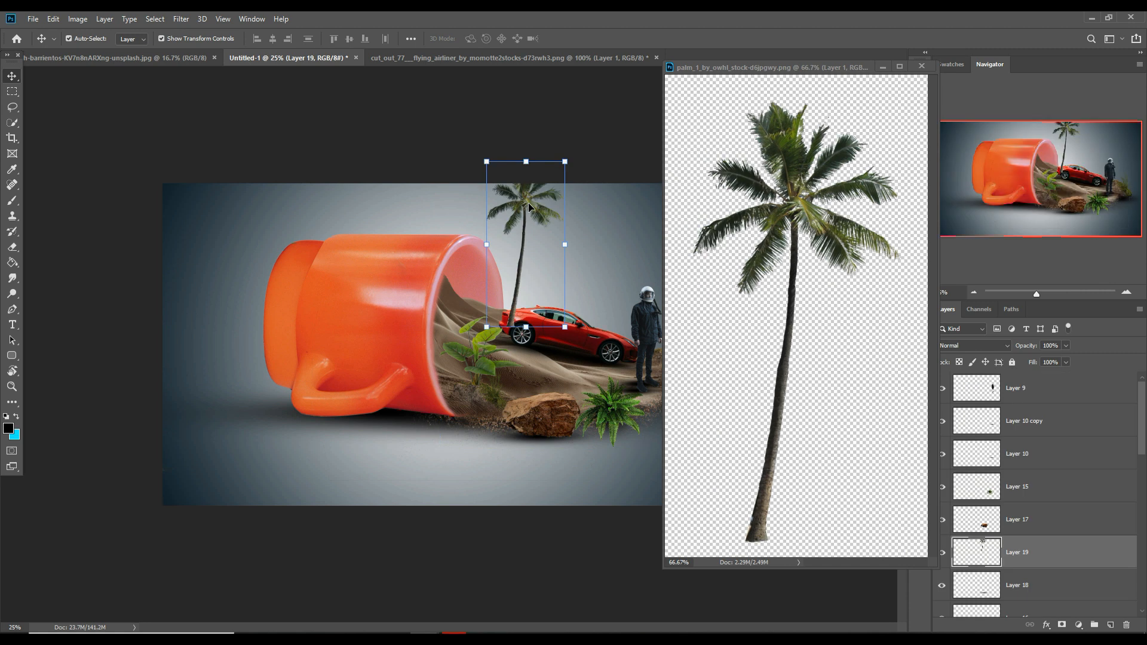
{"action": "left_click", "coordinate": [883, 66]}
Step: Scale the palm tree to 84.62% and move its layer directly below the car layer
{"action": "left_click_drag", "start_coordinate": [570, 165], "coordinate": [558, 190]}
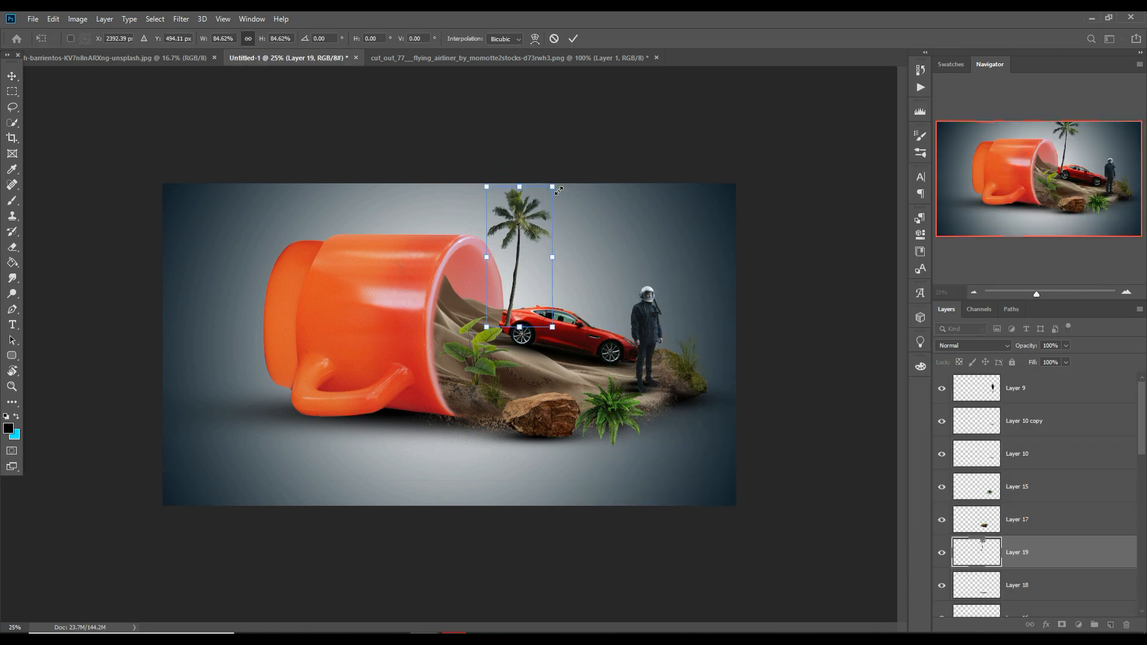
{"action": "left_click", "coordinate": [573, 39]}
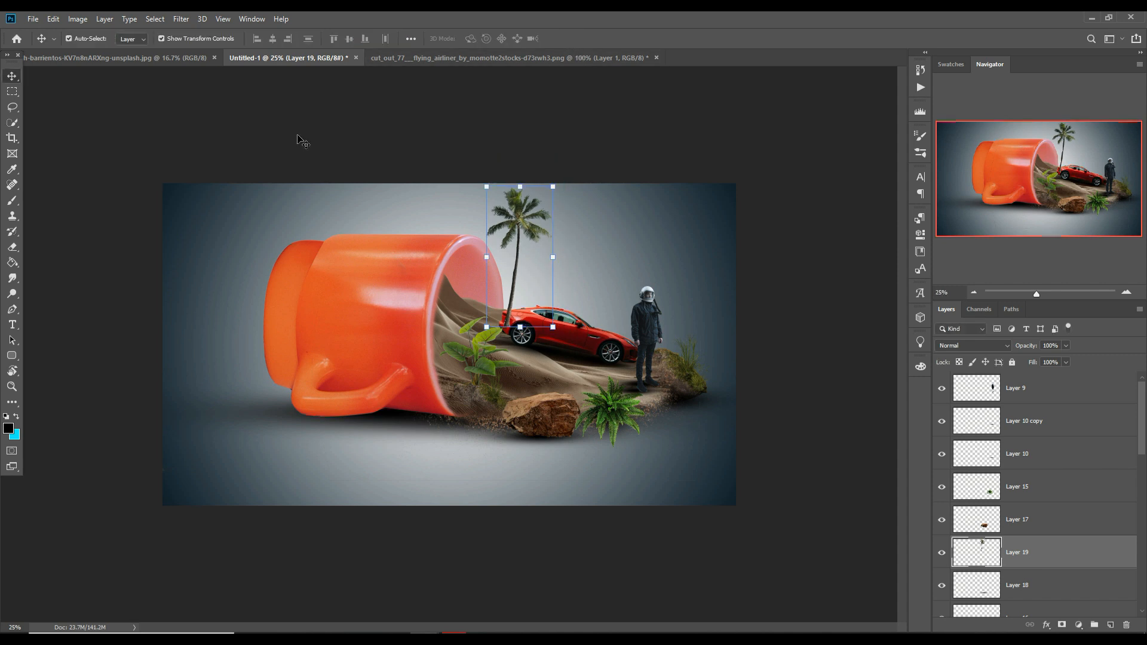
{"action": "left_click_drag", "start_coordinate": [1067, 559], "coordinate": [1044, 552]}
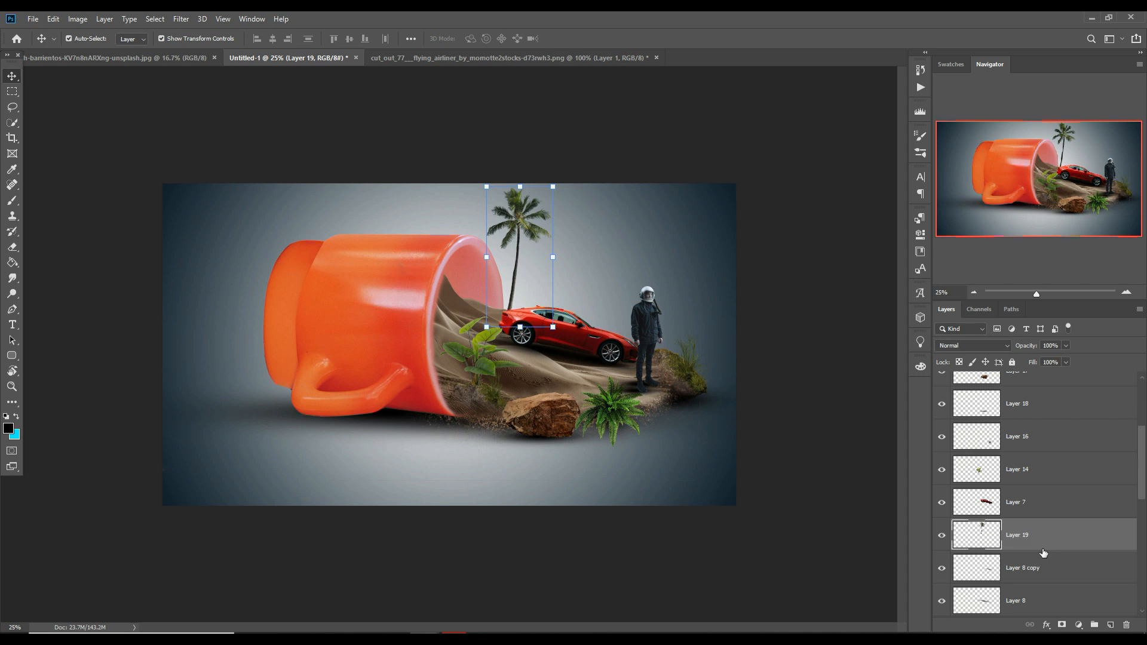
Step: Duplicate the palm layer, scale the copy to 85.06%, rotate it 27.19° and place it leaning away from the mug beside the first palm
{"action": "right_click", "coordinate": [1045, 536]}
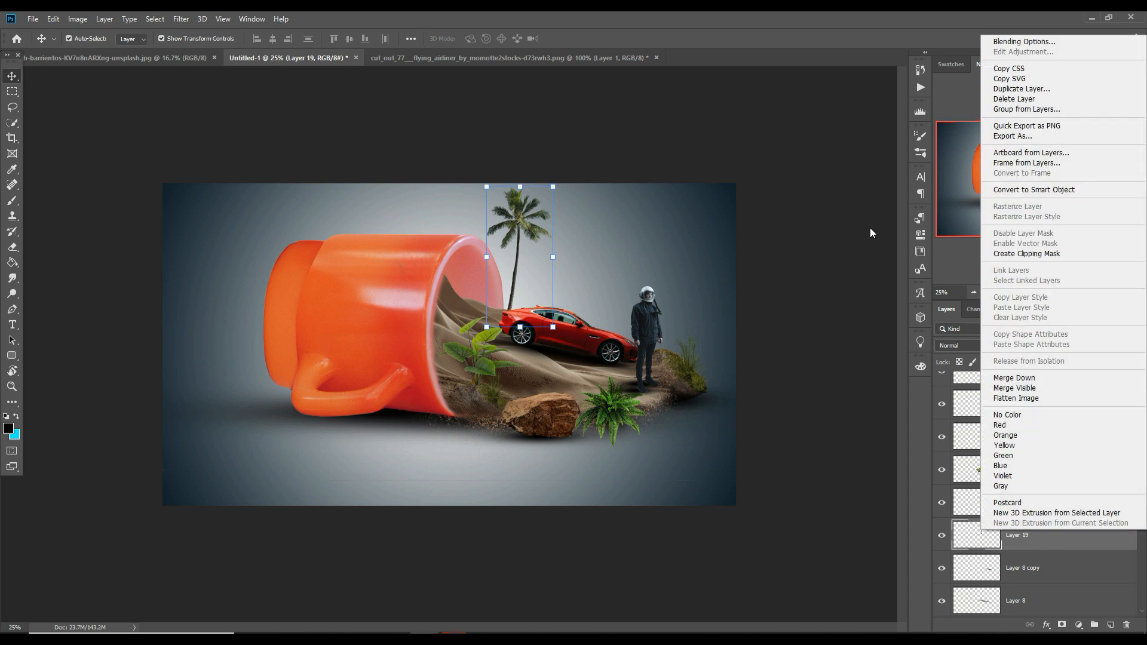
{"action": "left_click", "coordinate": [1042, 89]}
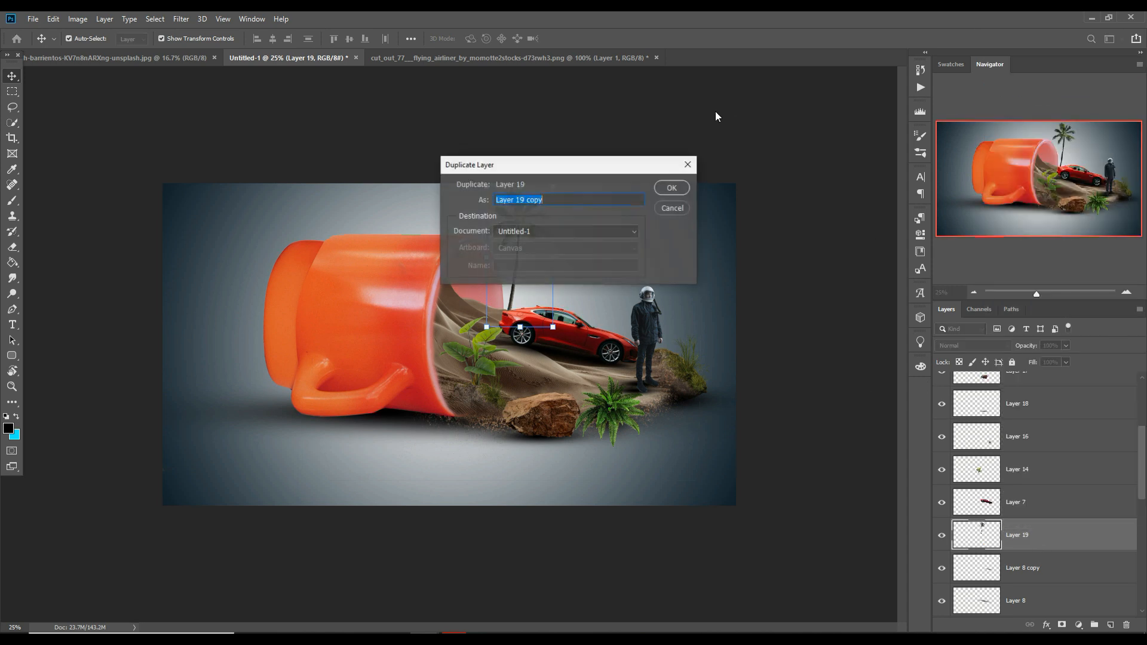
{"action": "left_click", "coordinate": [671, 187]}
{"action": "left_click_drag", "start_coordinate": [555, 188], "coordinate": [600, 240]}
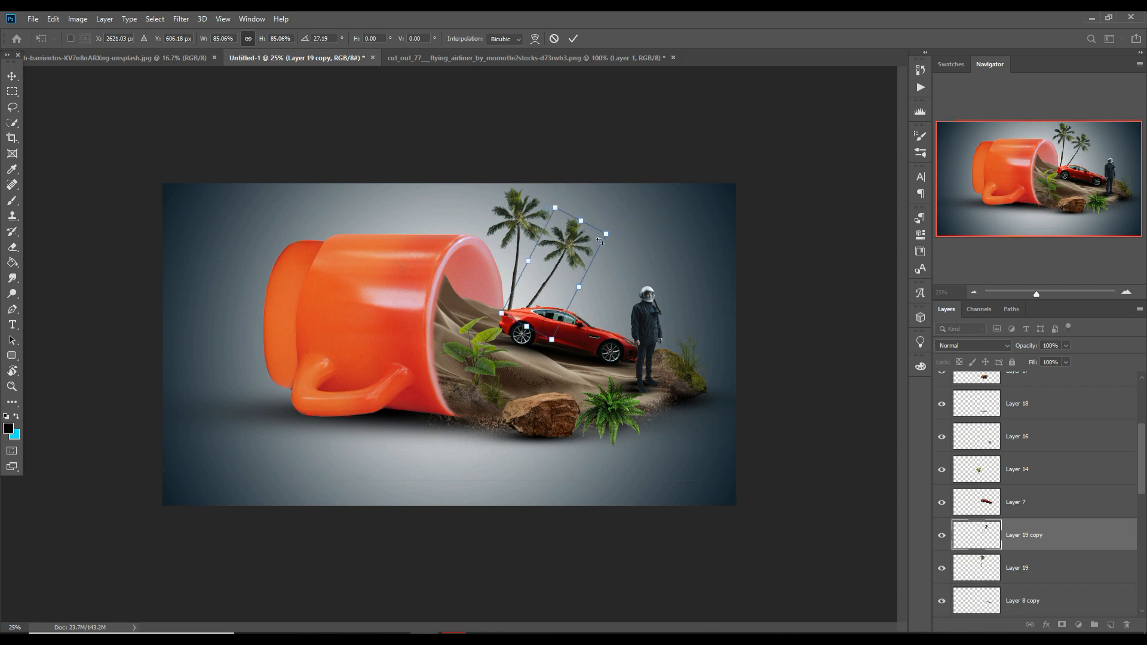
{"action": "left_click", "coordinate": [573, 38]}
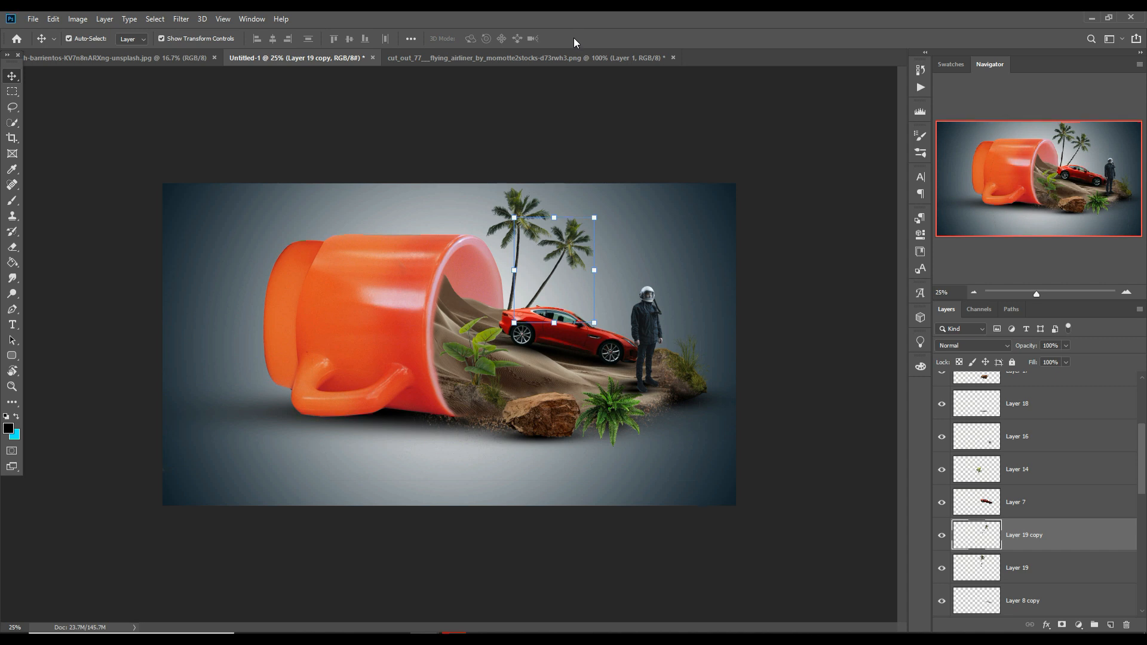
Step: Bring the selected brown rock from the rocks document again, scale it to 33.52% and place it just below the astronaut's feet
{"action": "mouse_move", "coordinate": [454, 638]}
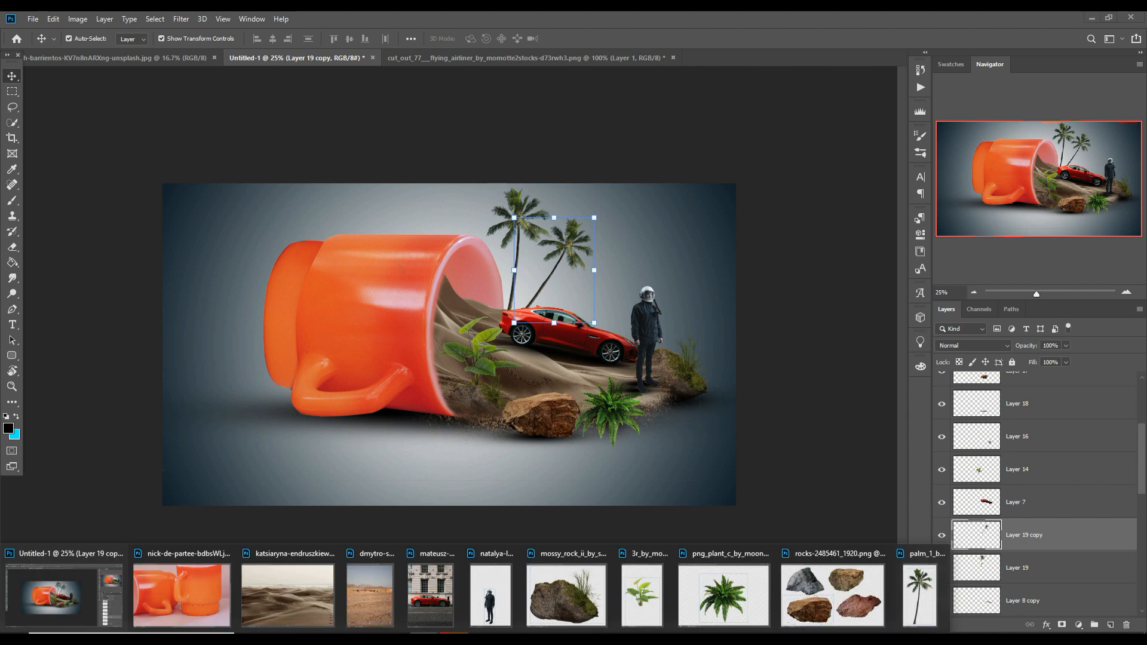
{"action": "left_click", "coordinate": [858, 591]}
{"action": "left_click_drag", "start_coordinate": [709, 358], "coordinate": [732, 62]}
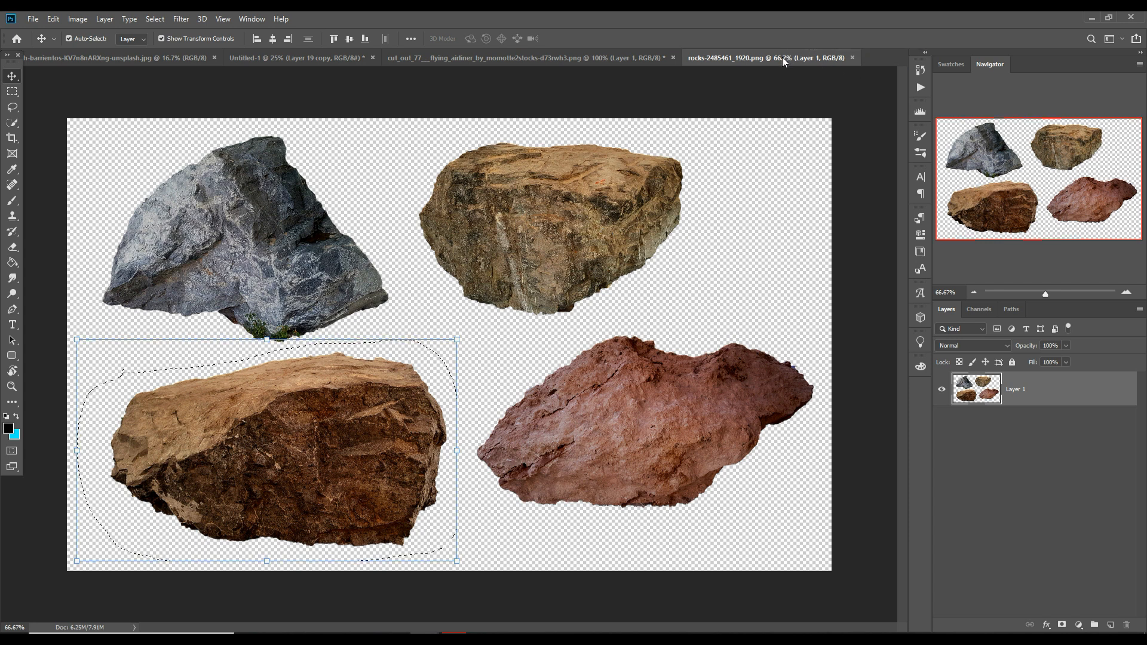
{"action": "left_click_drag", "start_coordinate": [783, 56], "coordinate": [784, 100]}
{"action": "left_click_drag", "start_coordinate": [938, 455], "coordinate": [652, 394]}
{"action": "left_click_drag", "start_coordinate": [1093, 104], "coordinate": [508, 280]}
{"action": "left_click", "coordinate": [859, 280]}
{"action": "left_click_drag", "start_coordinate": [700, 353], "coordinate": [672, 407]}
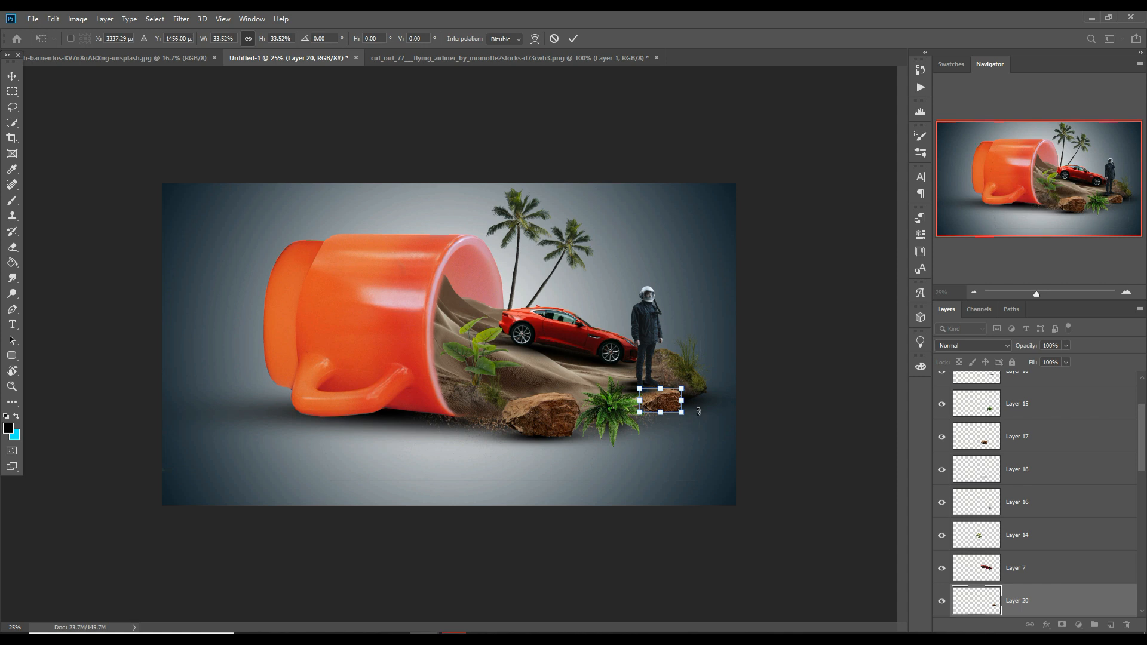
{"action": "left_click", "coordinate": [568, 41]}
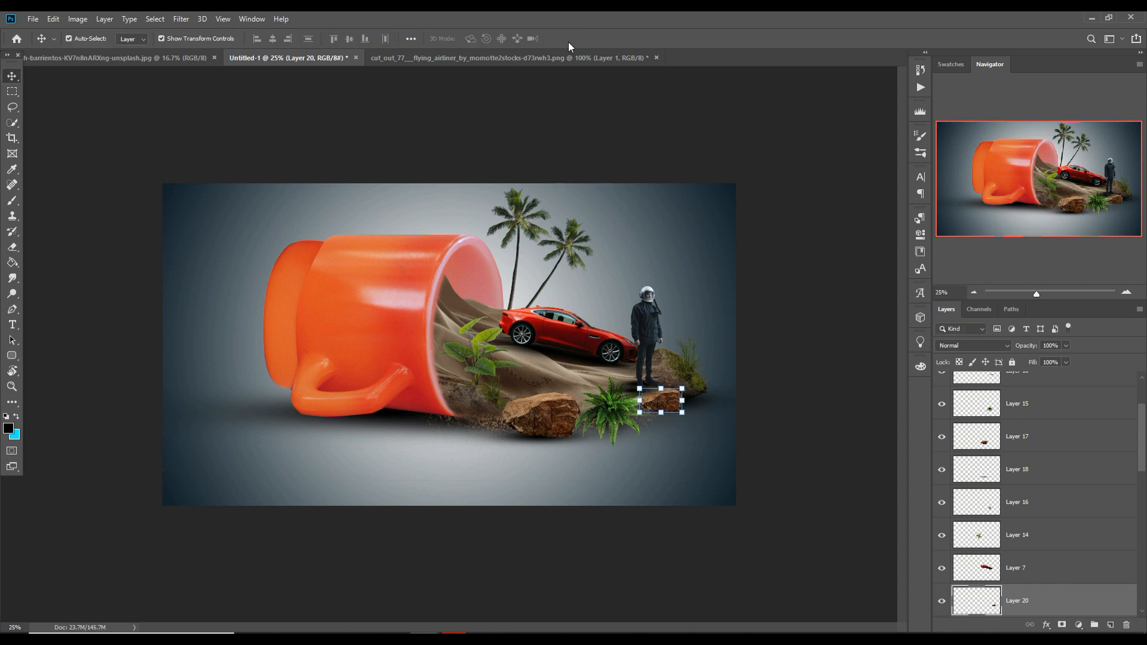
Step: Bring the airliner from its own document in above the mug layer, scale it to 90.27% and place it in the sky above the astronaut
{"action": "left_click", "coordinate": [298, 260]}
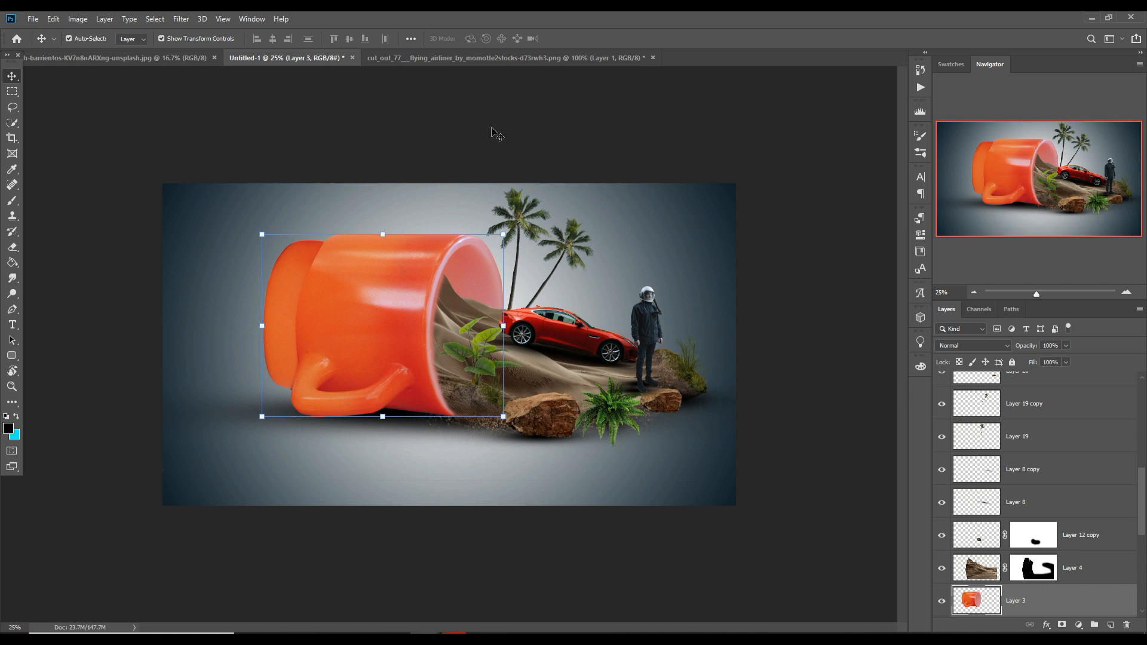
{"action": "left_click", "coordinate": [403, 57]}
{"action": "left_click_drag", "start_coordinate": [443, 55], "coordinate": [755, 131]}
{"action": "left_click_drag", "start_coordinate": [923, 344], "coordinate": [627, 220]}
{"action": "left_click_drag", "start_coordinate": [1086, 129], "coordinate": [589, 440]}
{"action": "left_click", "coordinate": [706, 440]}
{"action": "left_click_drag", "start_coordinate": [556, 182], "coordinate": [570, 192]}
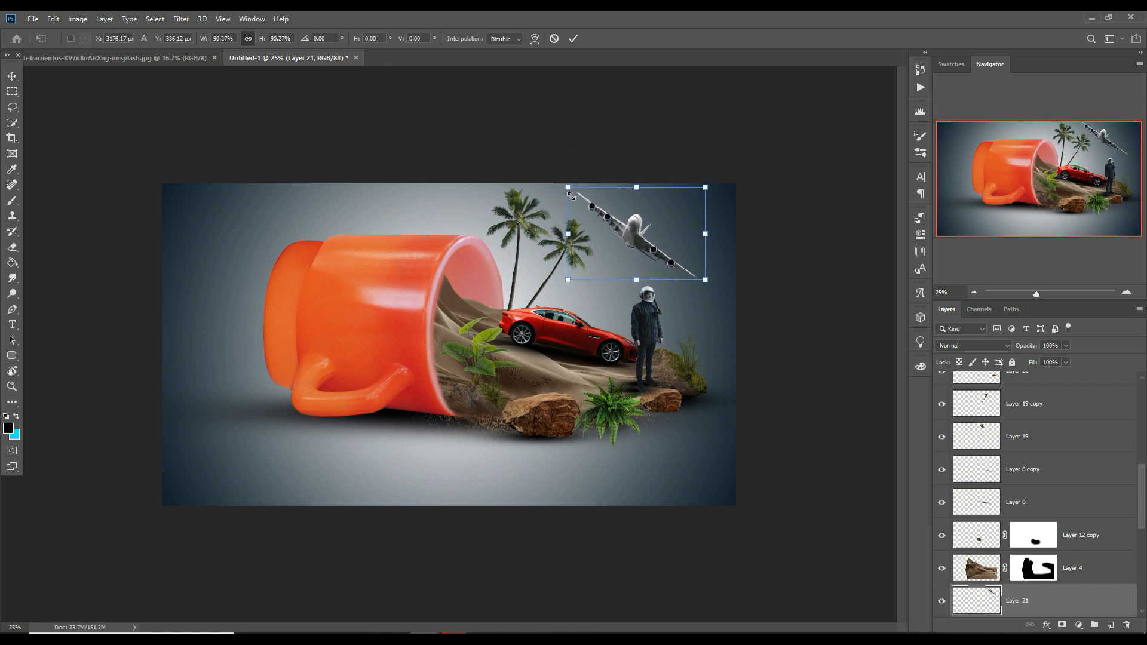
{"action": "left_click", "coordinate": [574, 39]}
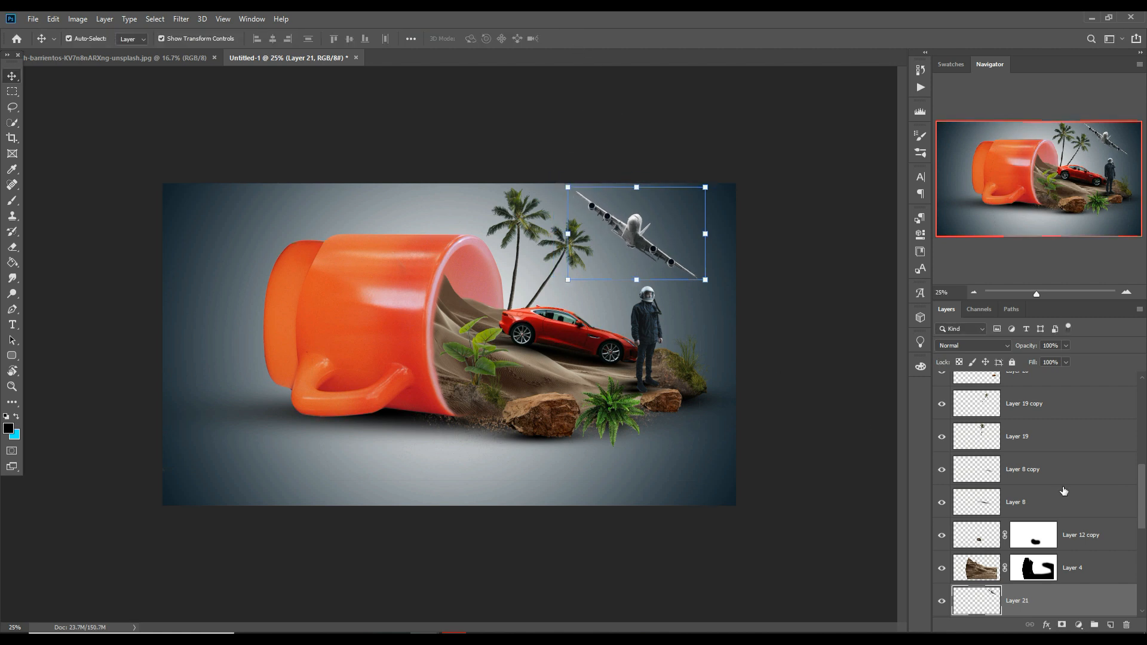
Step: Mute the mug's colour with the Camera Raw Filter, setting Saturation to -61 and Contrast to +53
{"action": "scroll", "coordinate": [1063, 490], "scroll_direction": "up", "scroll_amount": 5}
{"action": "left_click", "coordinate": [1047, 397]}
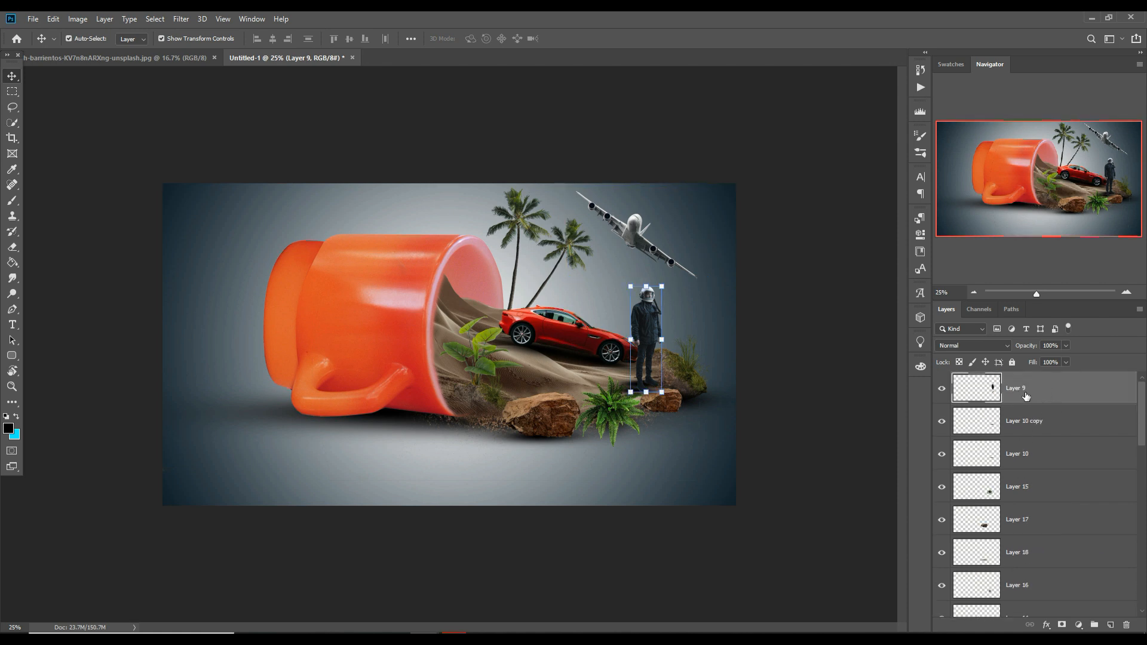
{"action": "left_click", "coordinate": [399, 292]}
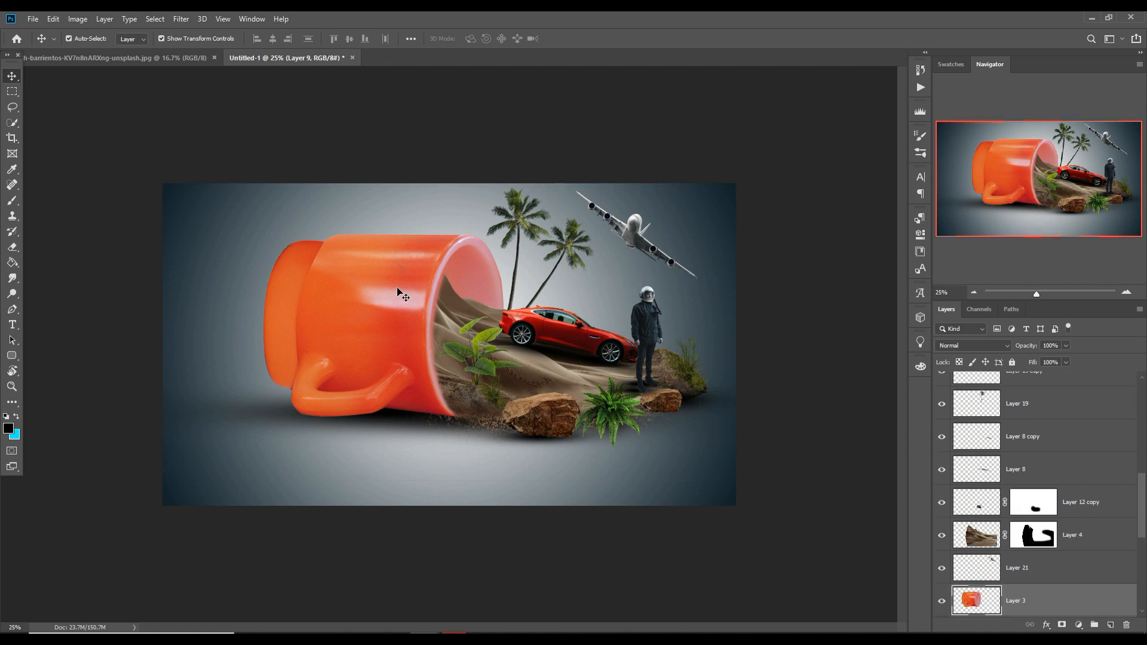
{"action": "left_click", "coordinate": [181, 18]}
{"action": "left_click", "coordinate": [216, 103]}
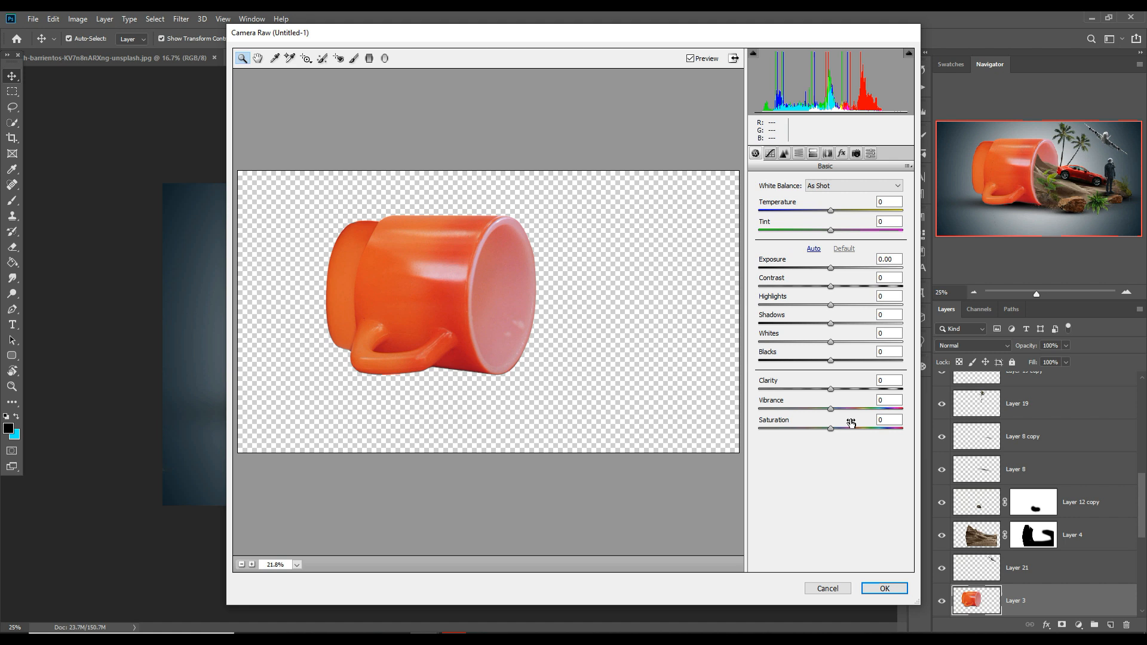
{"action": "left_click_drag", "start_coordinate": [833, 428], "coordinate": [790, 433]}
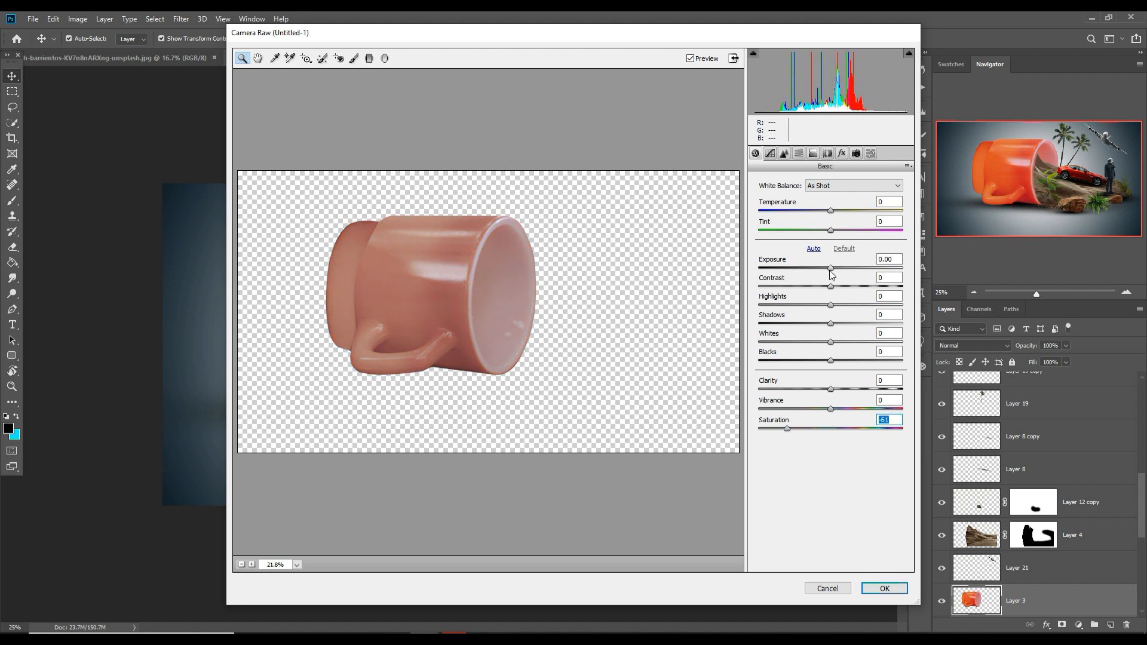
{"action": "left_click_drag", "start_coordinate": [834, 291], "coordinate": [868, 286]}
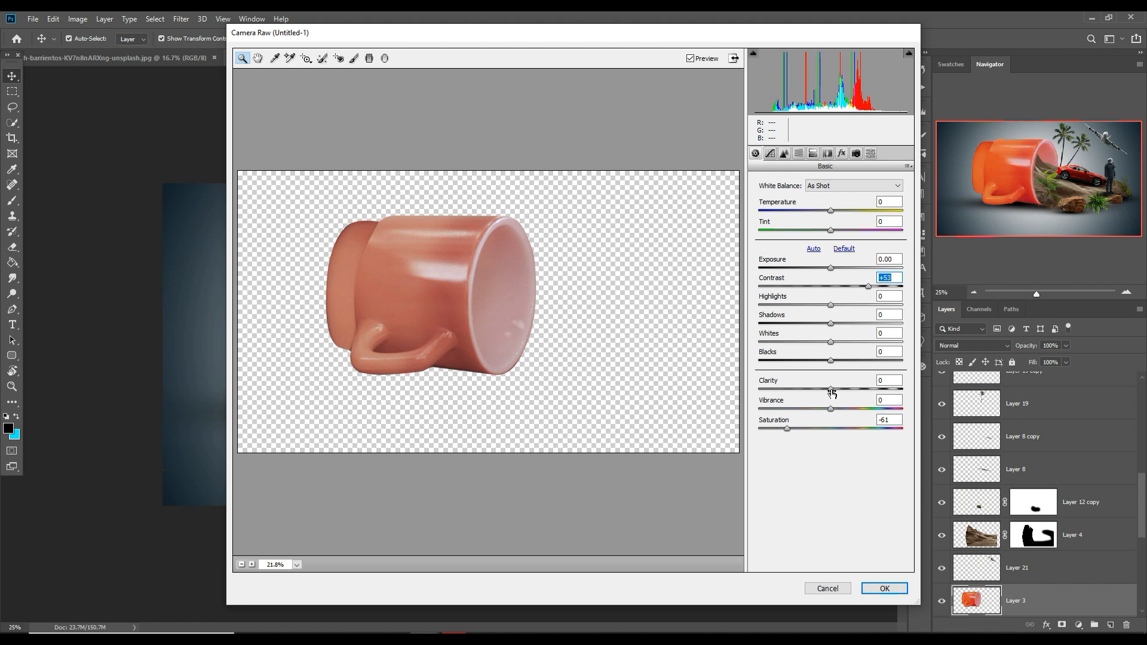
{"action": "left_click", "coordinate": [787, 429]}
{"action": "left_click", "coordinate": [883, 589]}
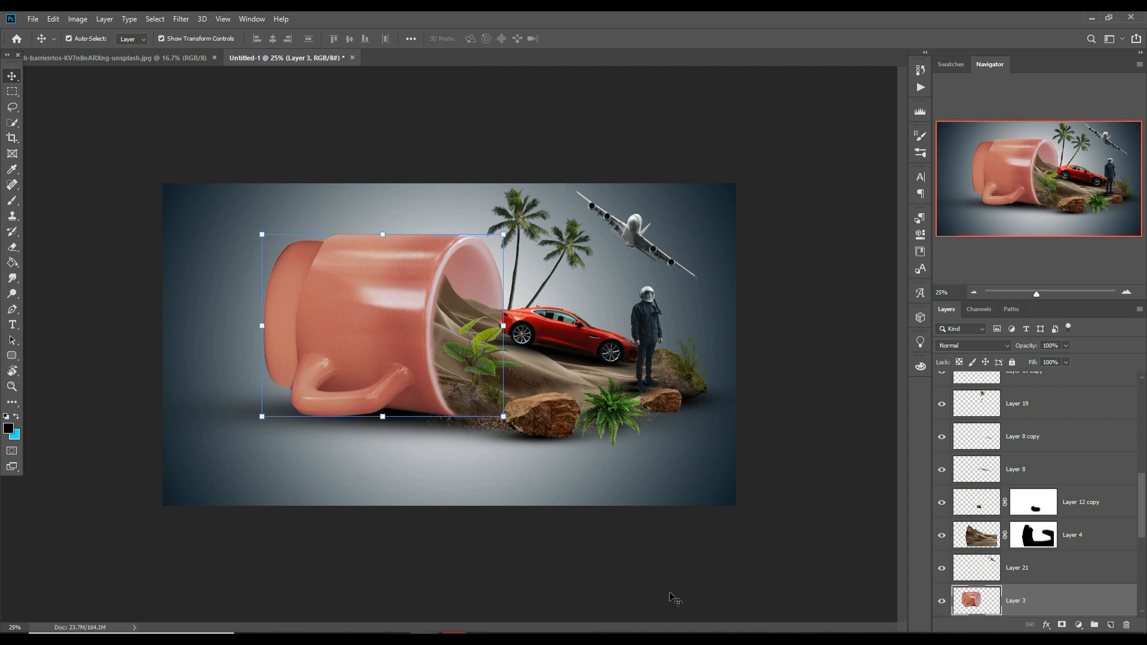
Step: Duplicate the fern layer, enlarge the copy to 149.69% on the mug's side and set its blending mode to Overlay
{"action": "left_click", "coordinate": [622, 412]}
{"action": "right_click", "coordinate": [1040, 400]}
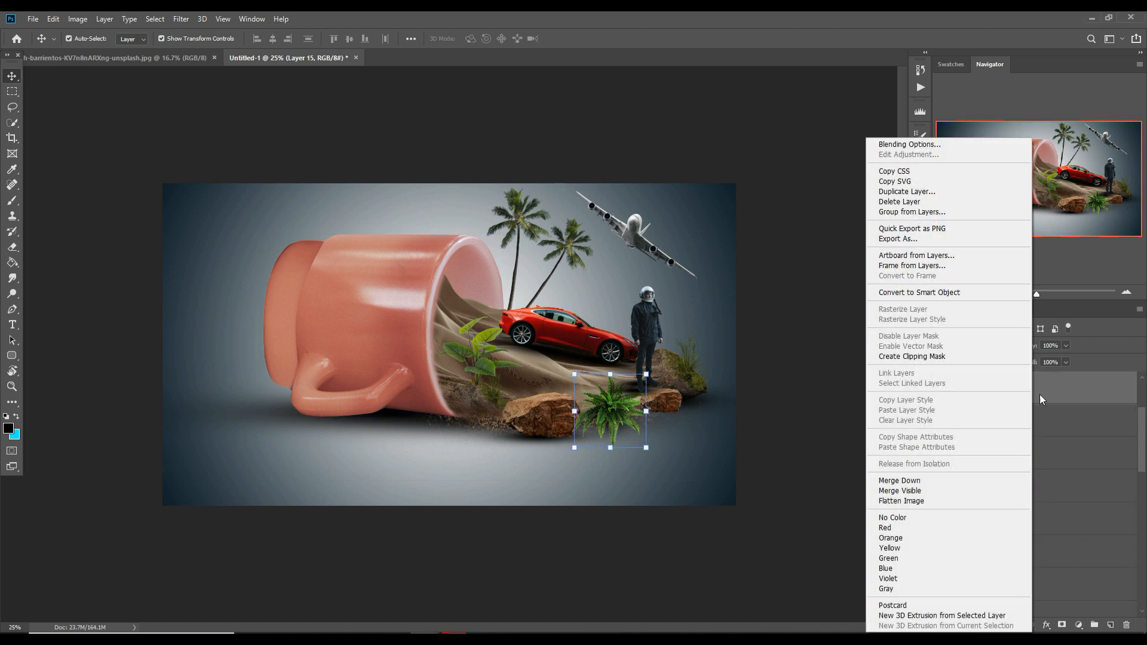
{"action": "left_click", "coordinate": [903, 191]}
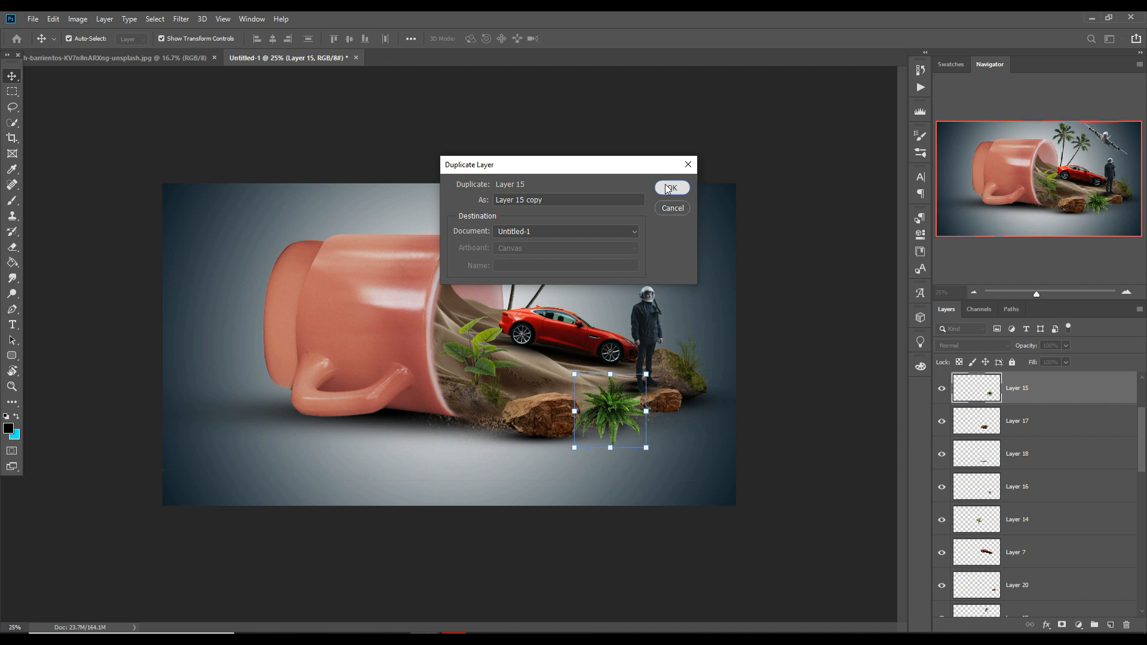
{"action": "left_click", "coordinate": [670, 187]}
{"action": "left_click_drag", "start_coordinate": [654, 379], "coordinate": [445, 235]}
{"action": "left_click_drag", "start_coordinate": [415, 297], "coordinate": [390, 315]}
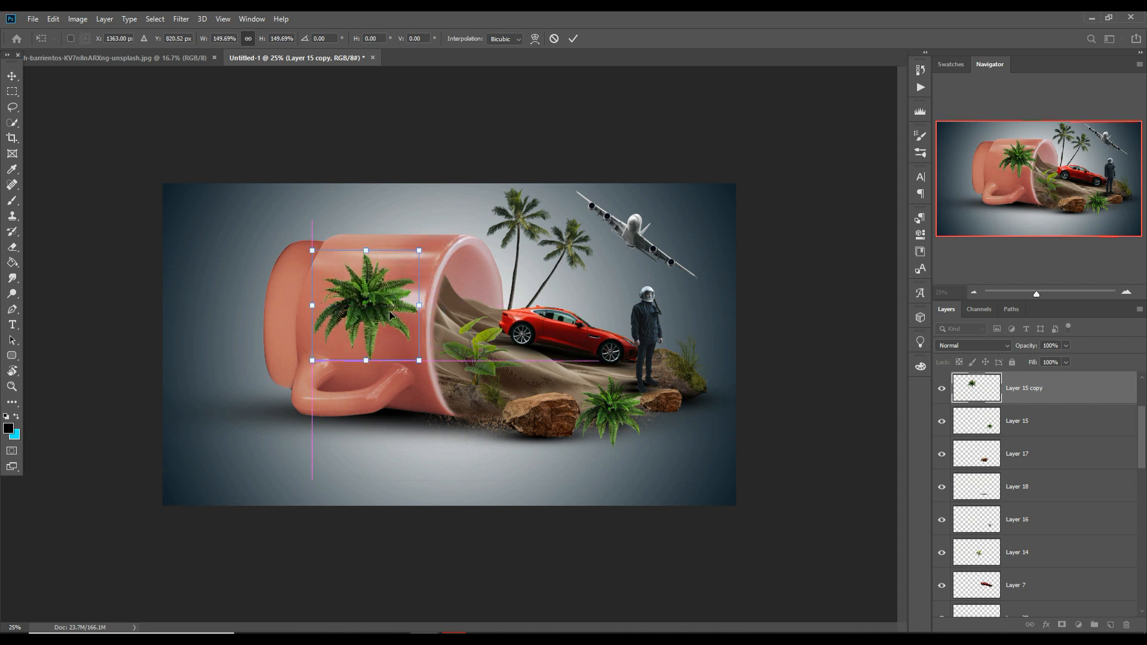
{"action": "left_click", "coordinate": [571, 40]}
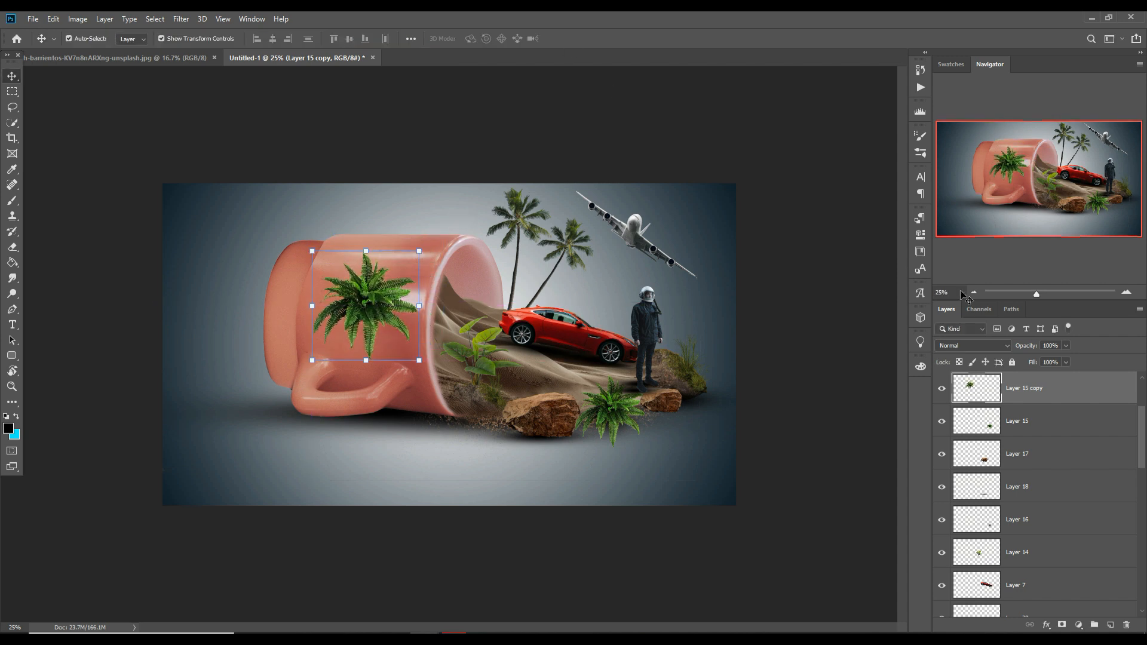
{"action": "left_click", "coordinate": [986, 348]}
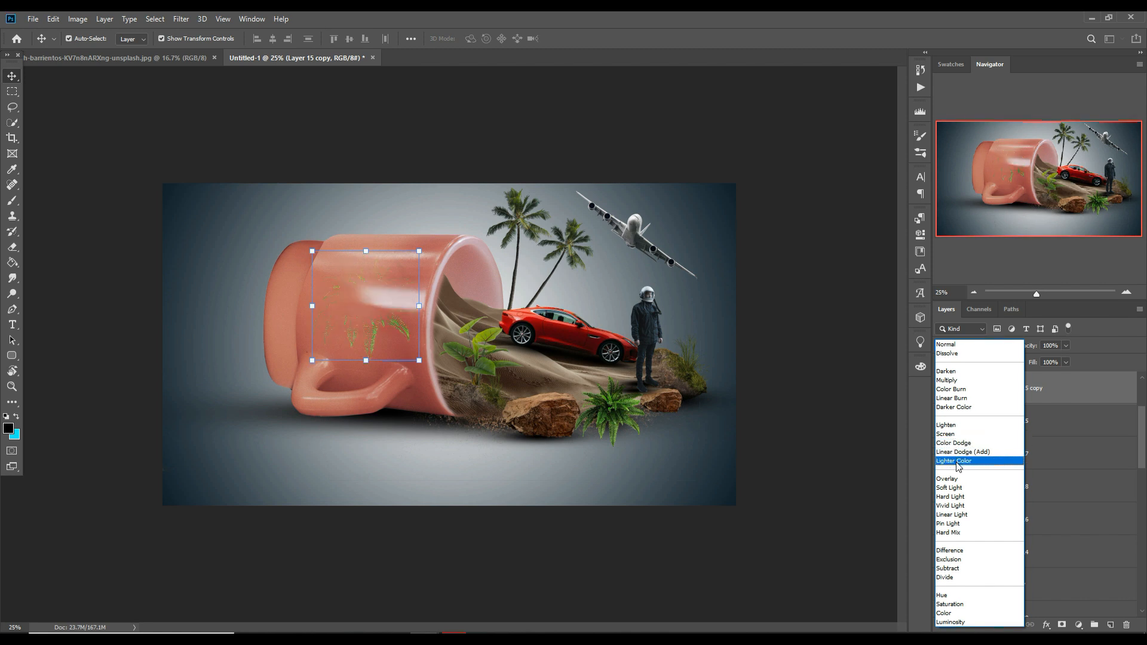
{"action": "left_click", "coordinate": [956, 482]}
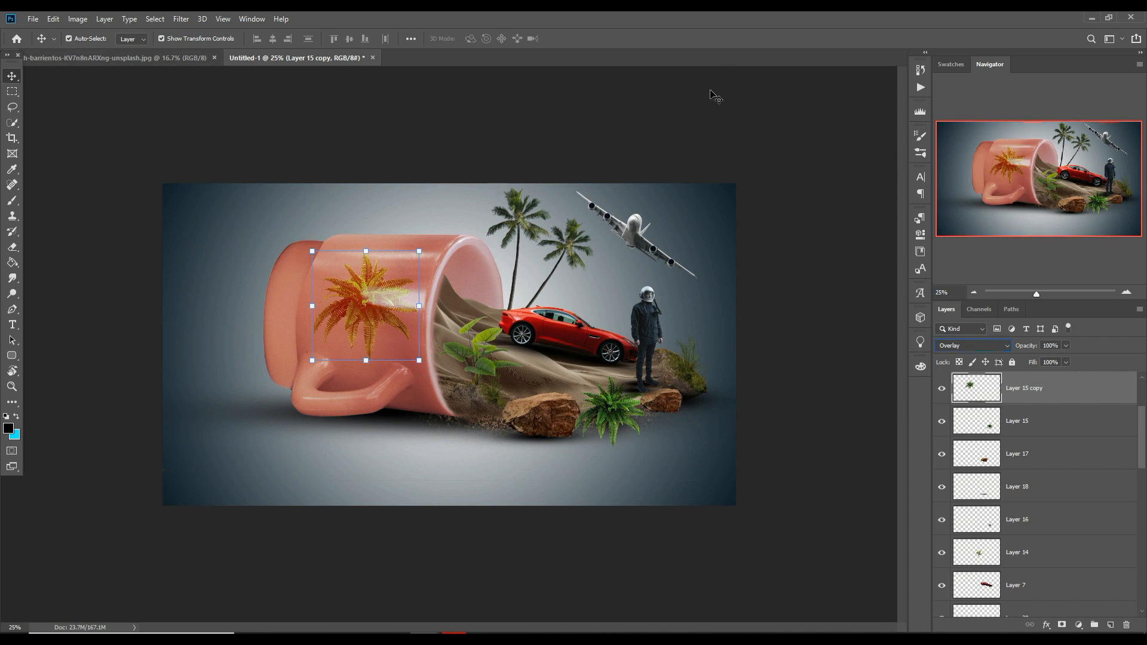
Step: Add a new empty layer directly above the astronaut's Layer 9
{"action": "scroll", "coordinate": [1068, 452], "scroll_direction": "up", "scroll_amount": 3}
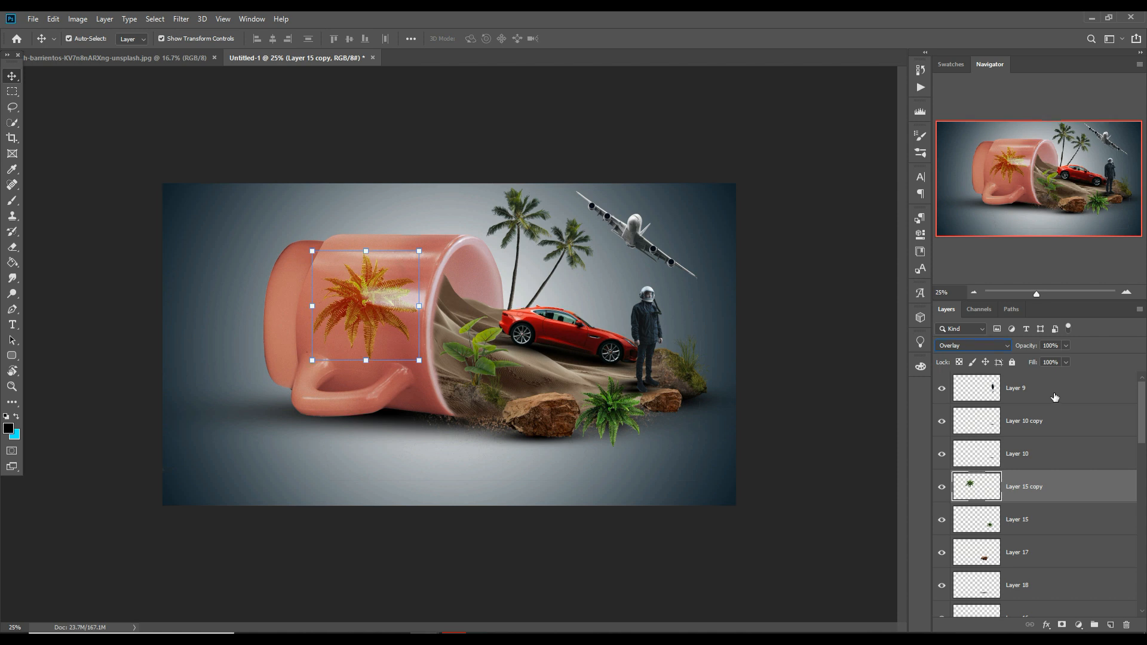
{"action": "left_click", "coordinate": [1054, 394]}
{"action": "left_click", "coordinate": [1110, 626]}
Step: Choose the Cl7 brush from the Cloud Brushes set for the Brush tool and reduce its size to 1200 px
{"action": "left_click", "coordinate": [12, 200]}
{"action": "left_click", "coordinate": [87, 40]}
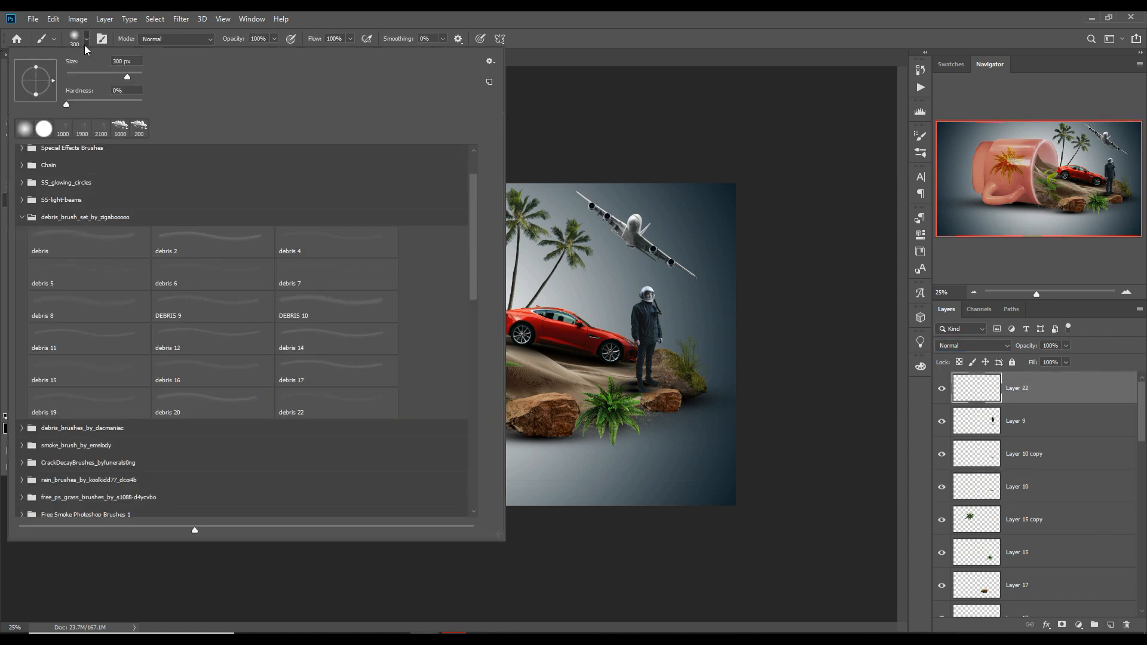
{"action": "left_click", "coordinate": [22, 217]}
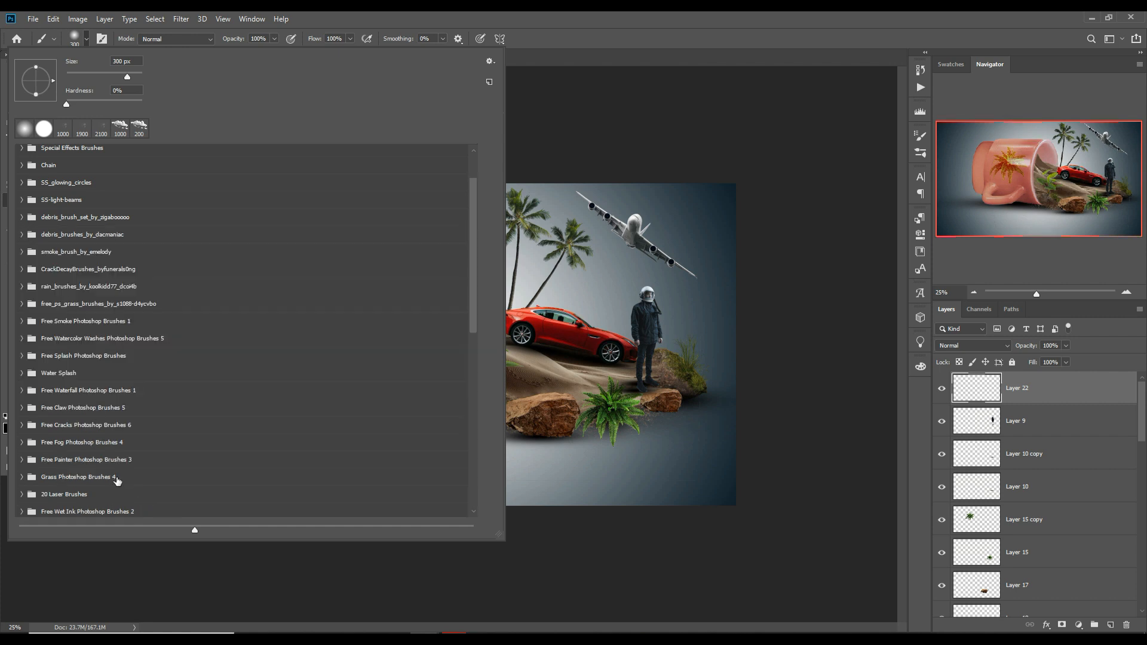
{"action": "scroll", "coordinate": [117, 481], "scroll_direction": "down", "scroll_amount": 6}
{"action": "left_click", "coordinate": [89, 403]}
{"action": "left_click", "coordinate": [235, 402]}
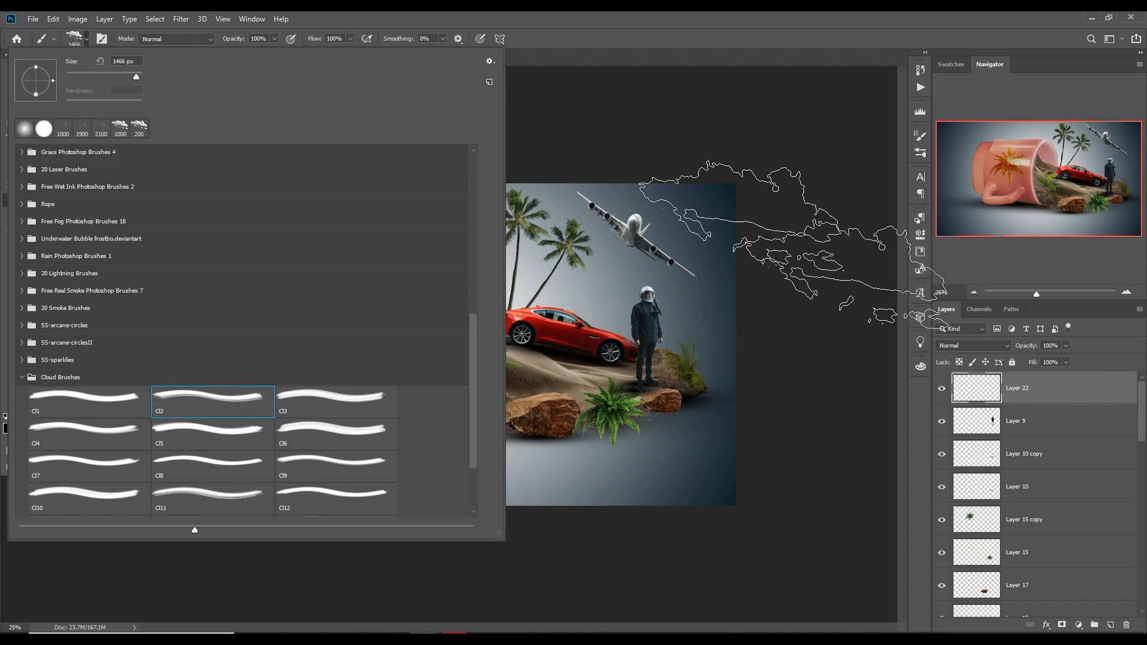
{"action": "left_click", "coordinate": [353, 408]}
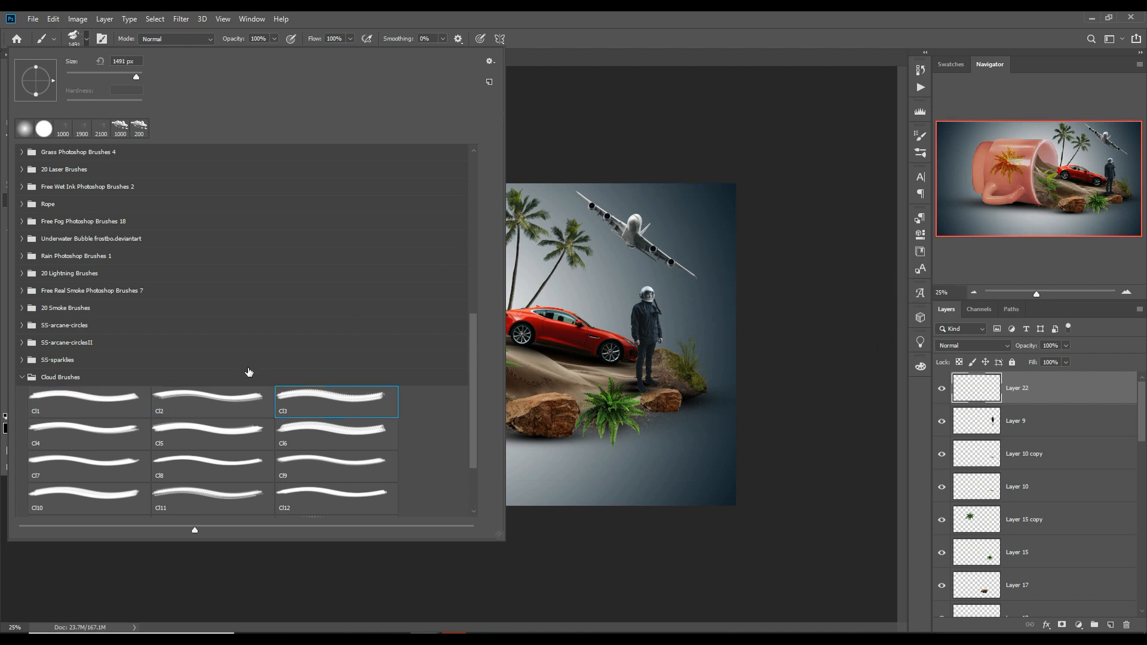
{"action": "left_click", "coordinate": [169, 438]}
{"action": "left_click", "coordinate": [117, 436]}
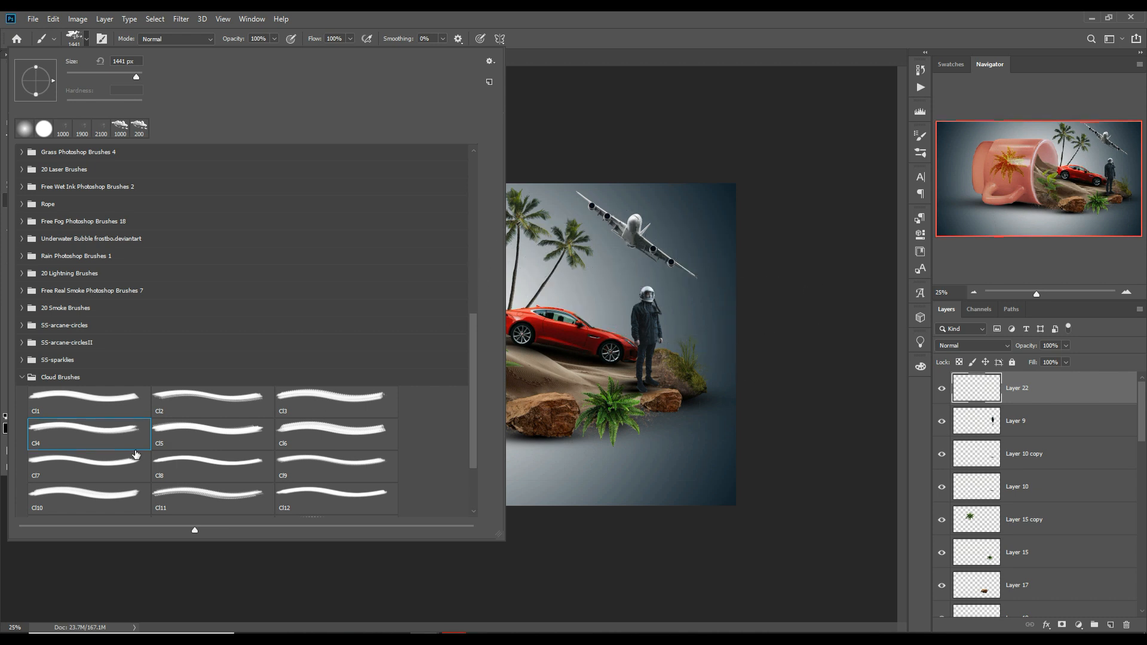
{"action": "left_click", "coordinate": [93, 473]}
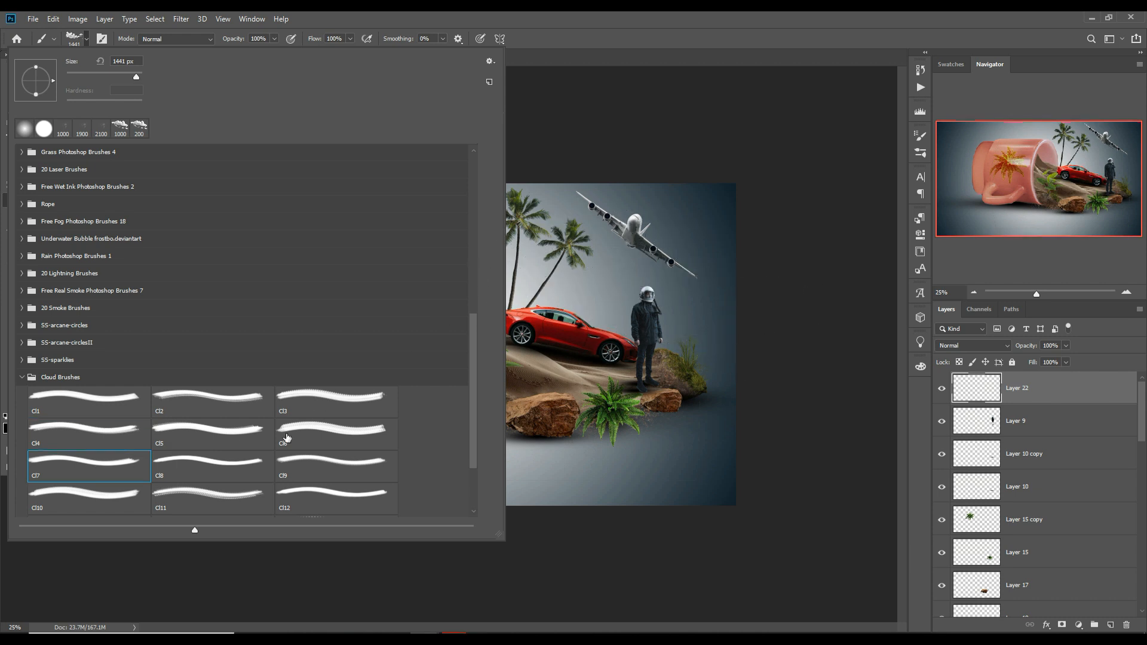
{"action": "left_click", "coordinate": [650, 16]}
{"action": "key", "text": "bracketleft"}
{"action": "key", "text": "bracketleft"}
{"action": "key", "text": "bracketleft"}
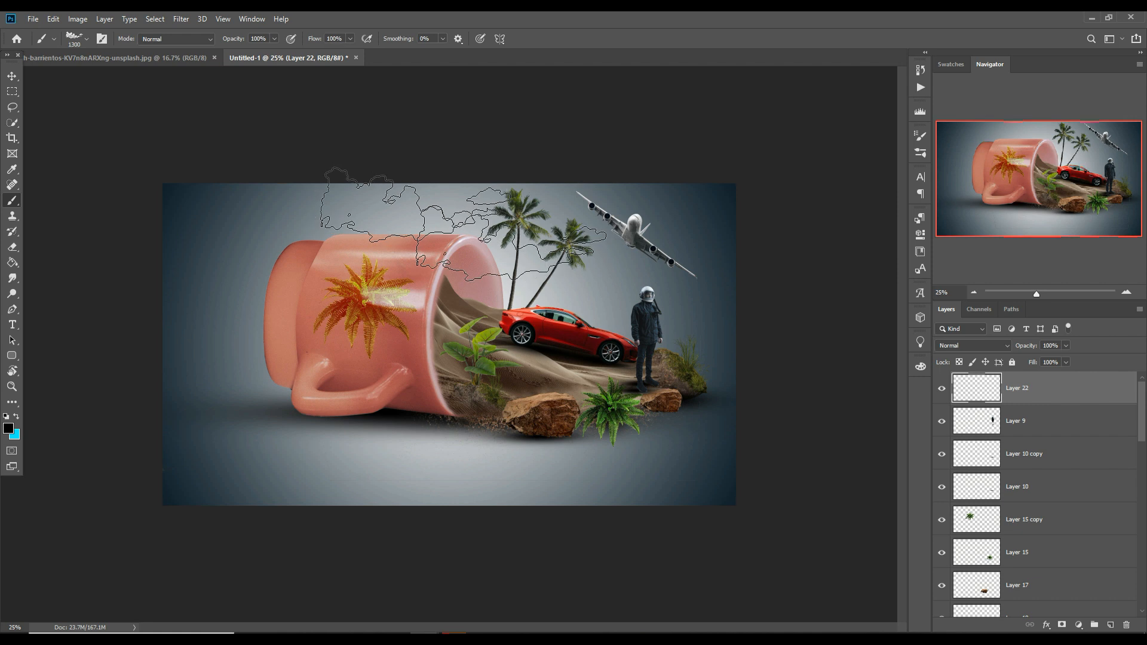
Step: Set the foreground colour to near-white fefefe
{"action": "left_click", "coordinate": [8, 427]}
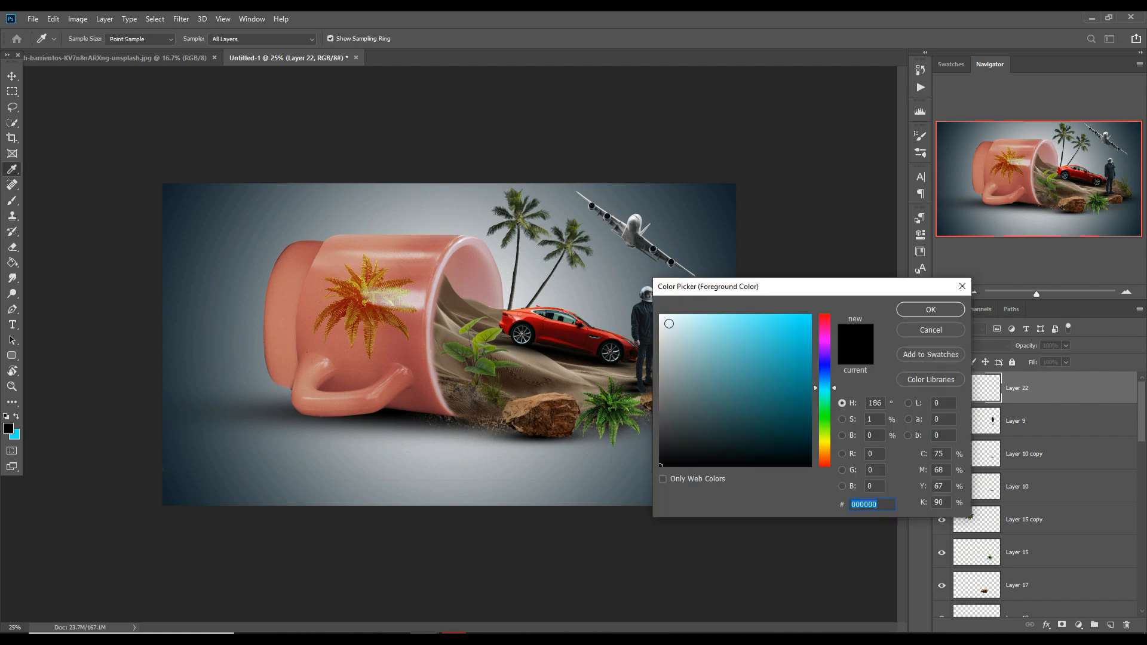
{"action": "left_click", "coordinate": [661, 317]}
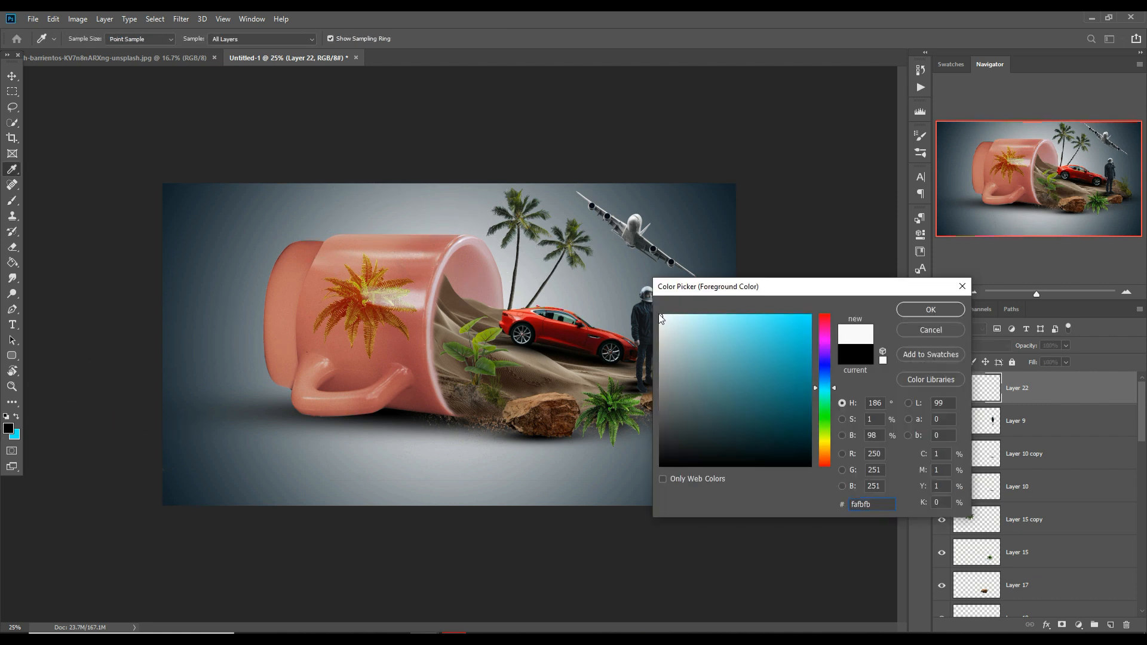
{"action": "left_click", "coordinate": [660, 316]}
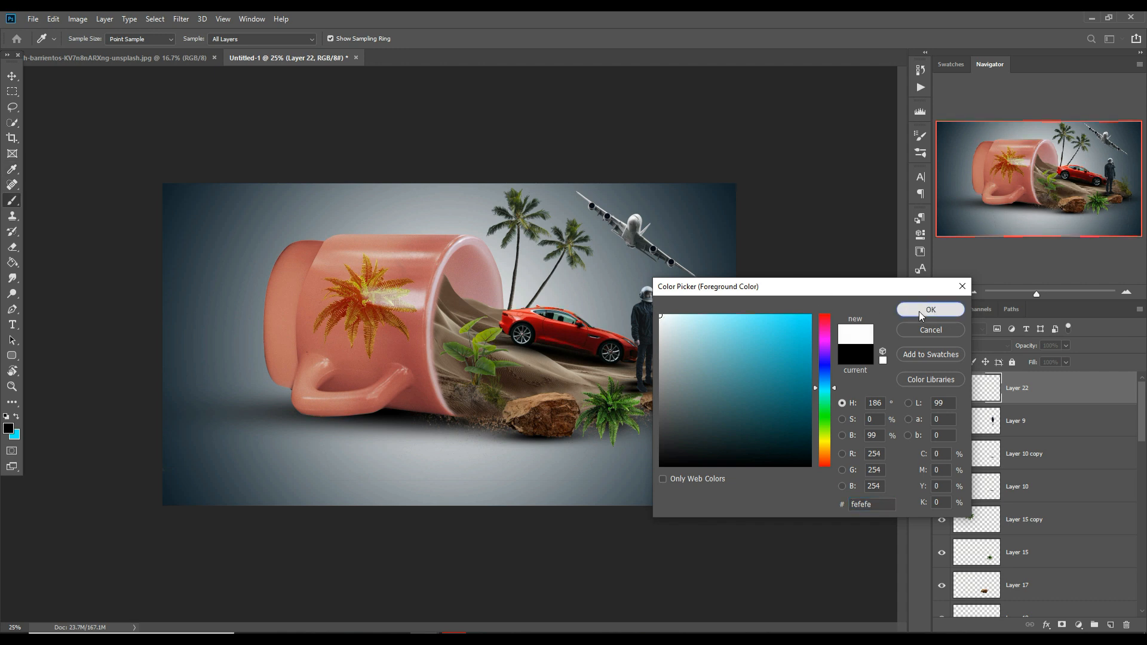
{"action": "left_click", "coordinate": [920, 310]}
Step: Stamp an 800 px cloud over the mug's upper edge and 400 px clouds below the airliner and beside the first palm's trunk
{"action": "key", "text": "bracketleft"}
{"action": "key", "text": "bracketleft"}
{"action": "key", "text": "bracketleft"}
{"action": "key", "text": "bracketleft"}
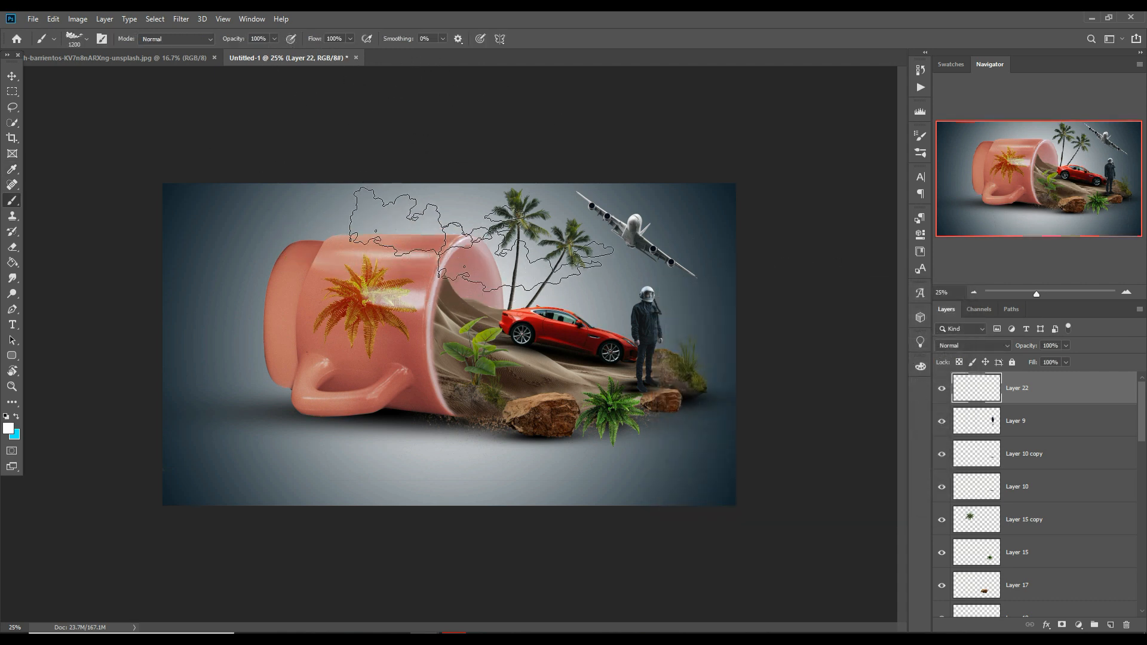
{"action": "left_click", "coordinate": [409, 224]}
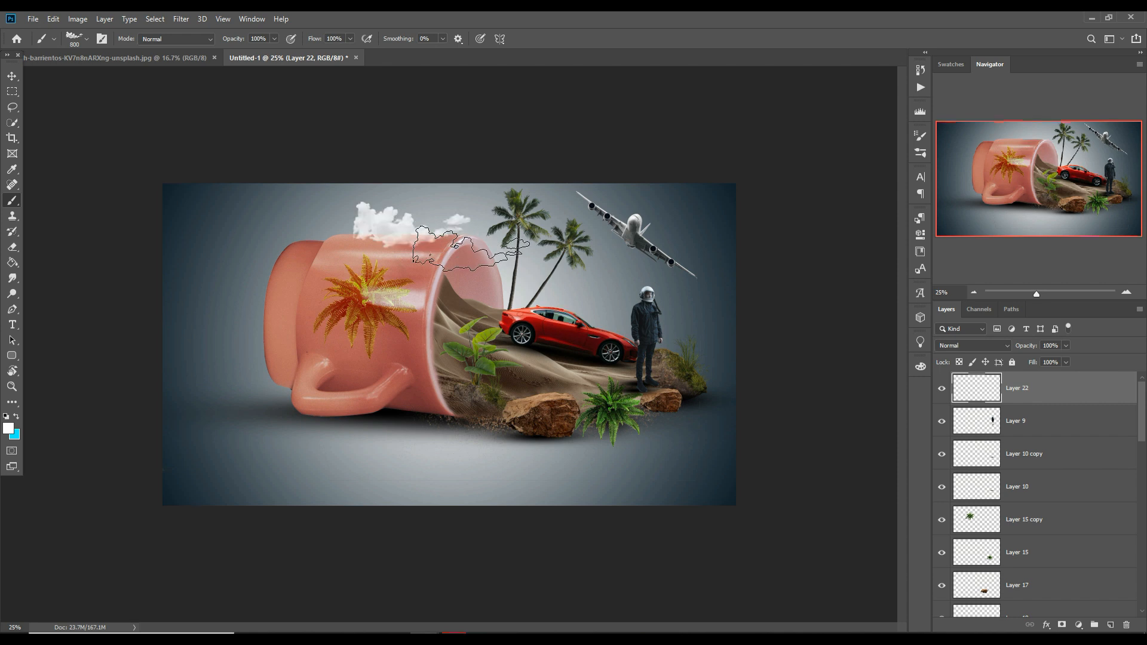
{"action": "key", "text": "bracketleft"}
{"action": "key", "text": "bracketleft"}
{"action": "key", "text": "bracketleft"}
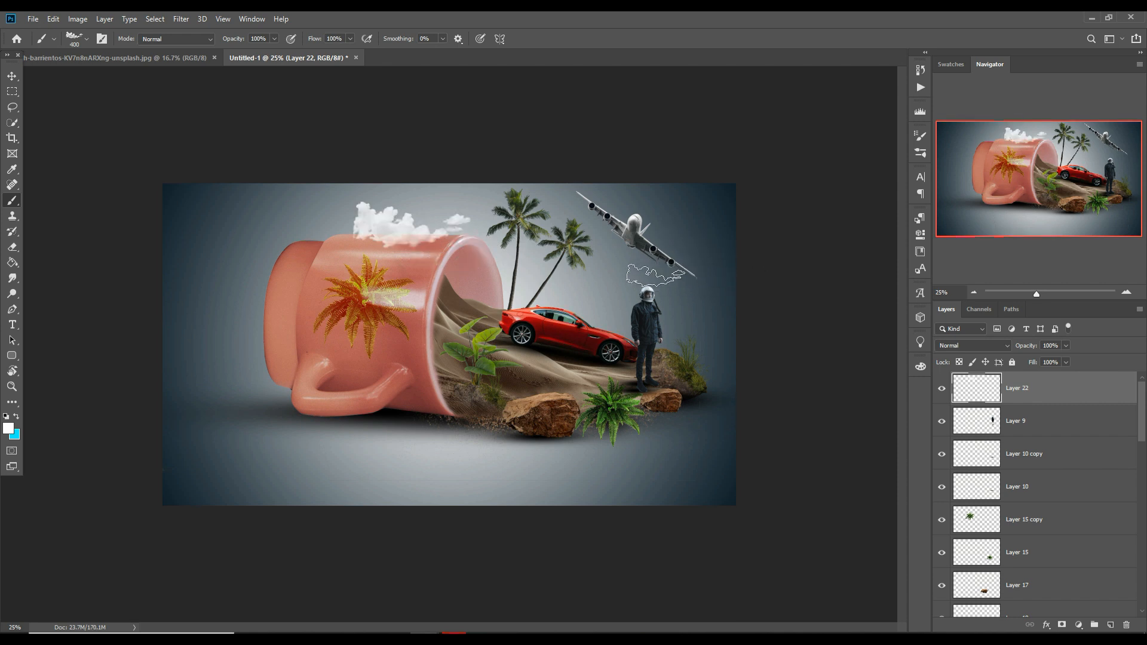
{"action": "left_click", "coordinate": [625, 264]}
{"action": "key", "text": "bracketleft"}
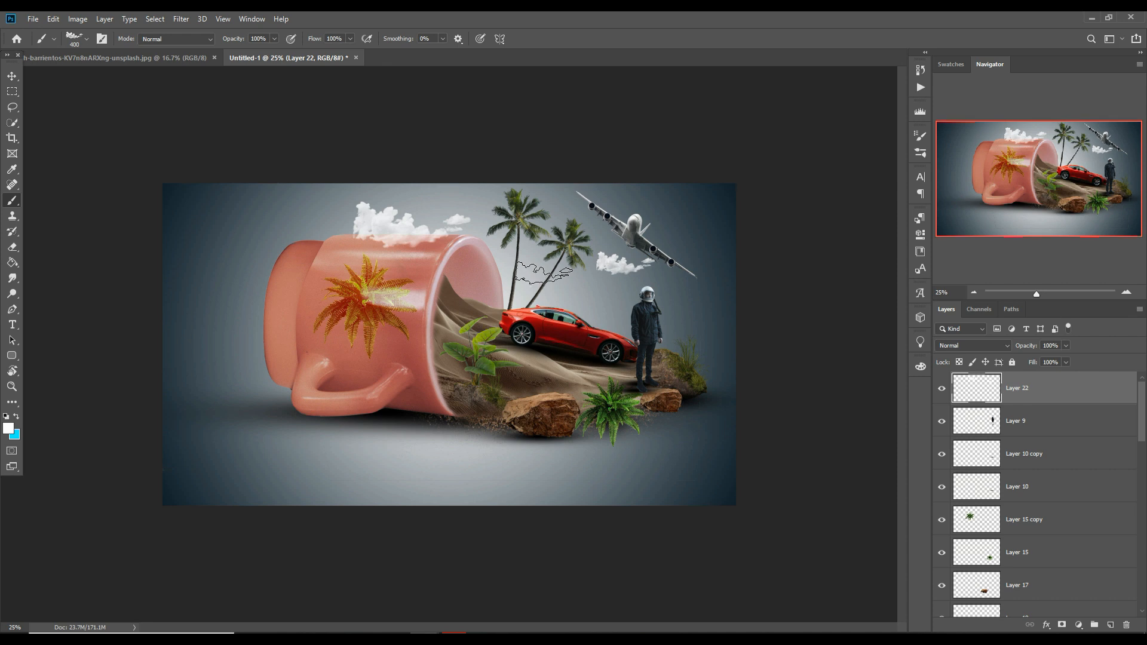
{"action": "left_click", "coordinate": [507, 255]}
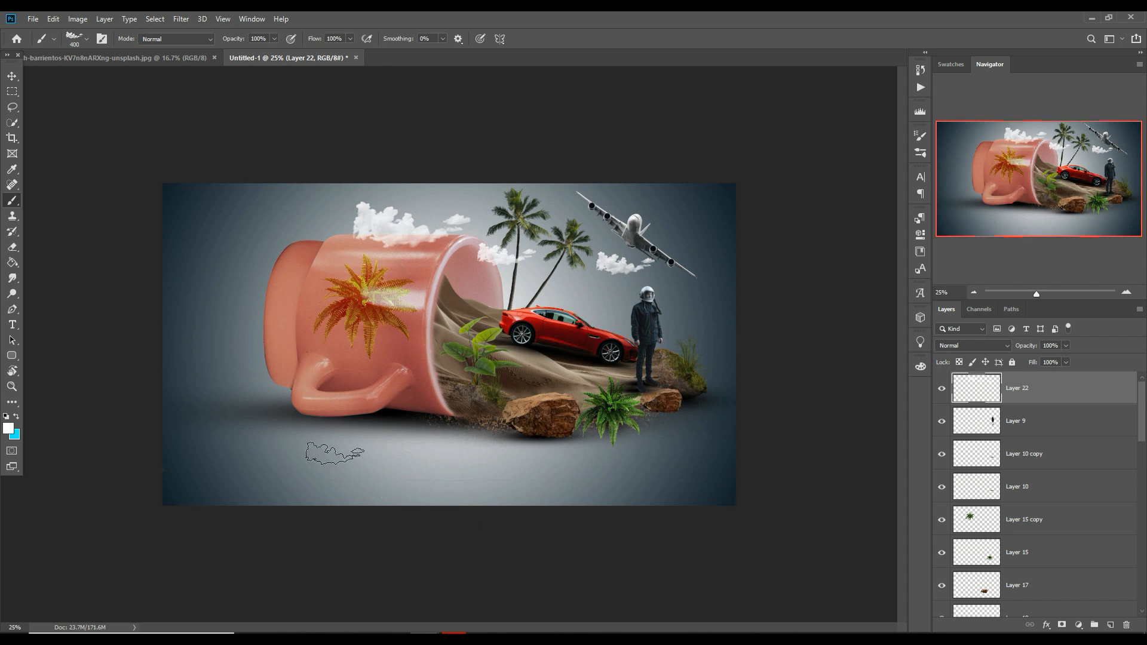
Step: Bring the two seagulls in from the birds document, scale them to 122.28% and place them in the sky between the clouds and the first palm
{"action": "left_click", "coordinate": [11, 77]}
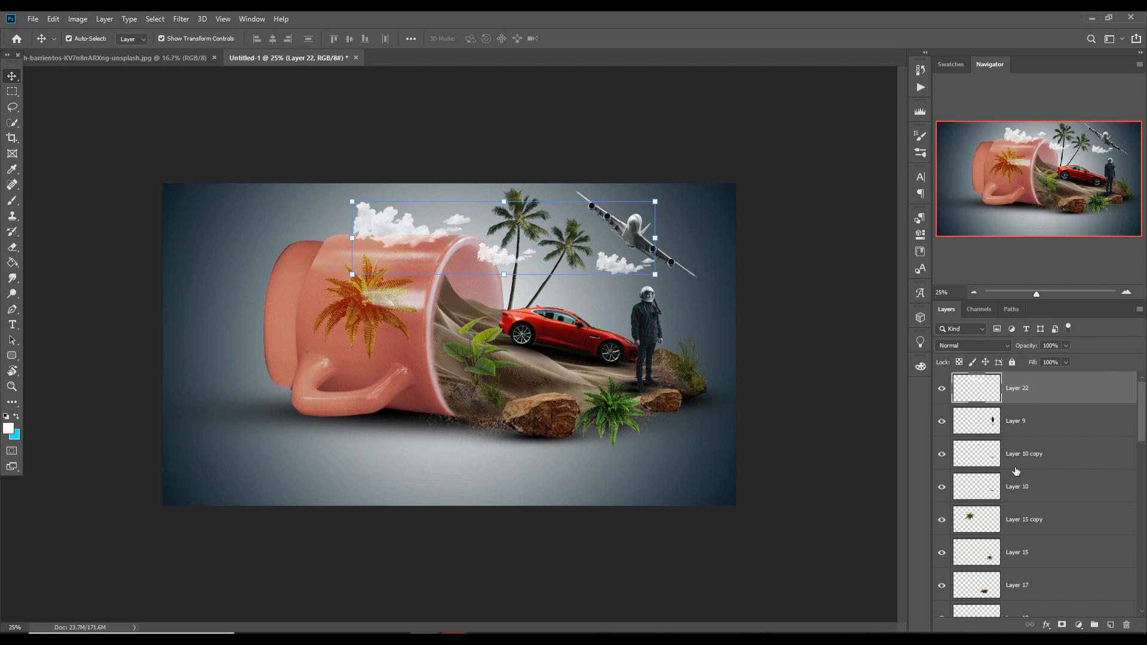
{"action": "left_click", "coordinate": [604, 636]}
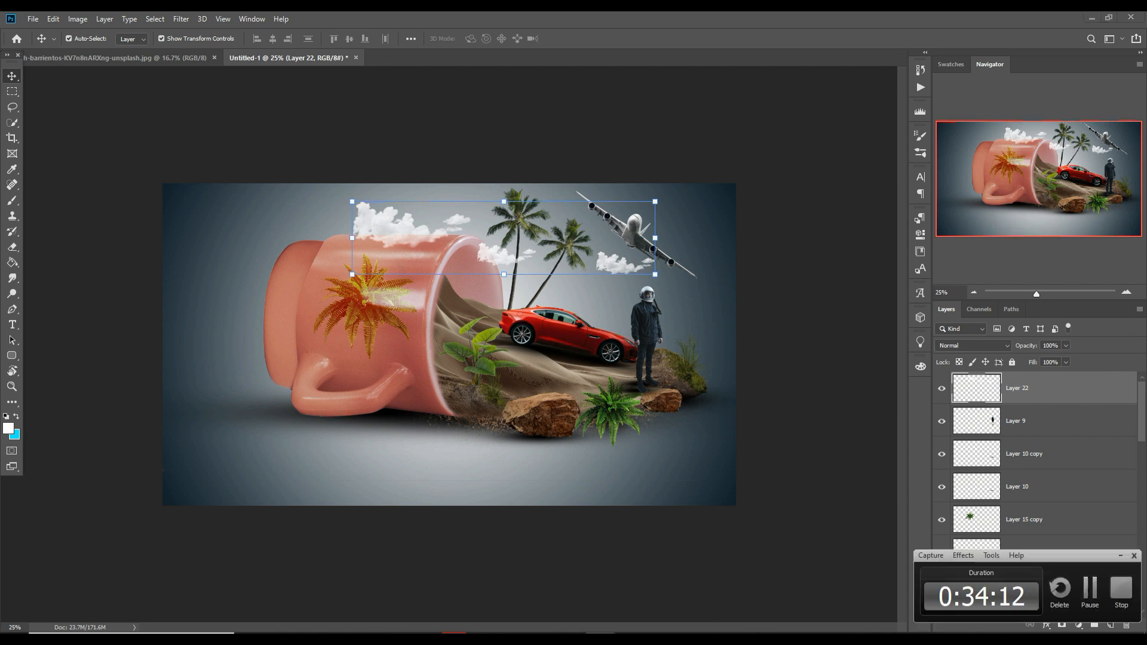
{"action": "left_click", "coordinate": [1098, 600]}
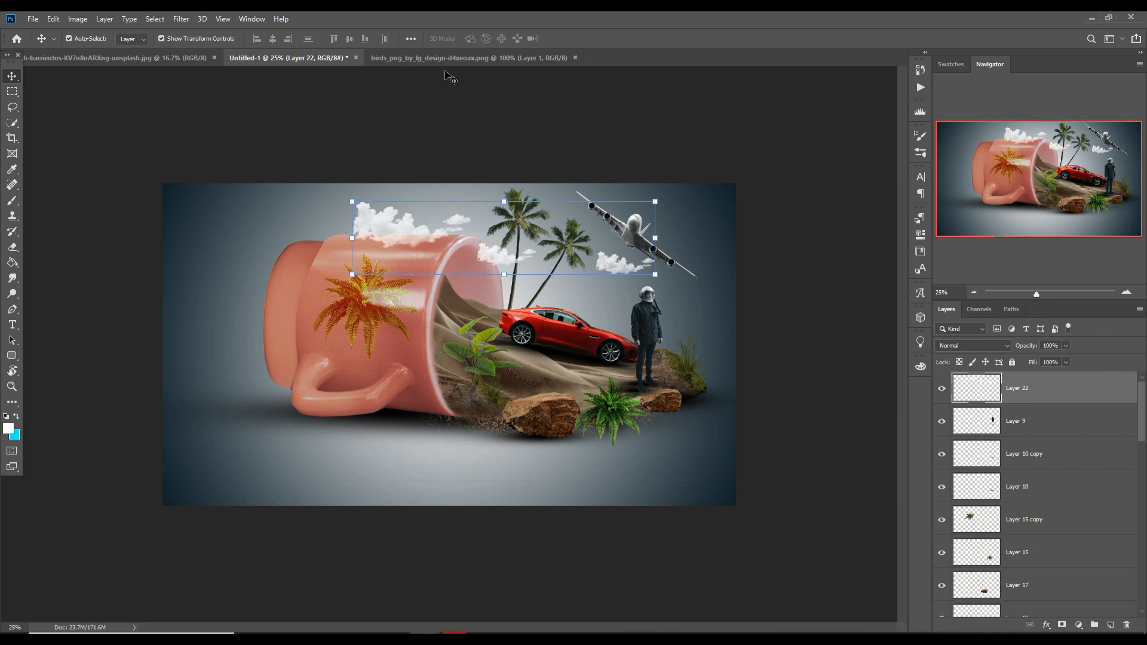
{"action": "left_click_drag", "start_coordinate": [446, 57], "coordinate": [759, 174]}
{"action": "left_click_drag", "start_coordinate": [855, 310], "coordinate": [472, 278]}
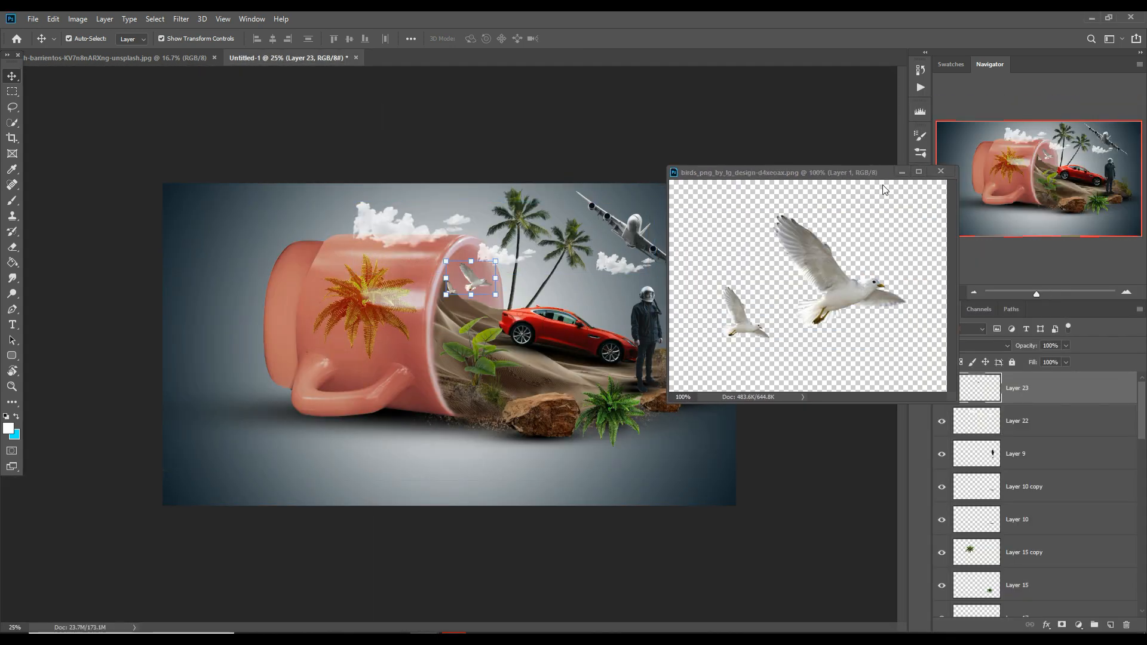
{"action": "left_click", "coordinate": [941, 172]}
{"action": "left_click_drag", "start_coordinate": [496, 261], "coordinate": [517, 292]}
{"action": "left_click_drag", "start_coordinate": [542, 252], "coordinate": [505, 271]}
{"action": "left_click_drag", "start_coordinate": [485, 301], "coordinate": [486, 219]}
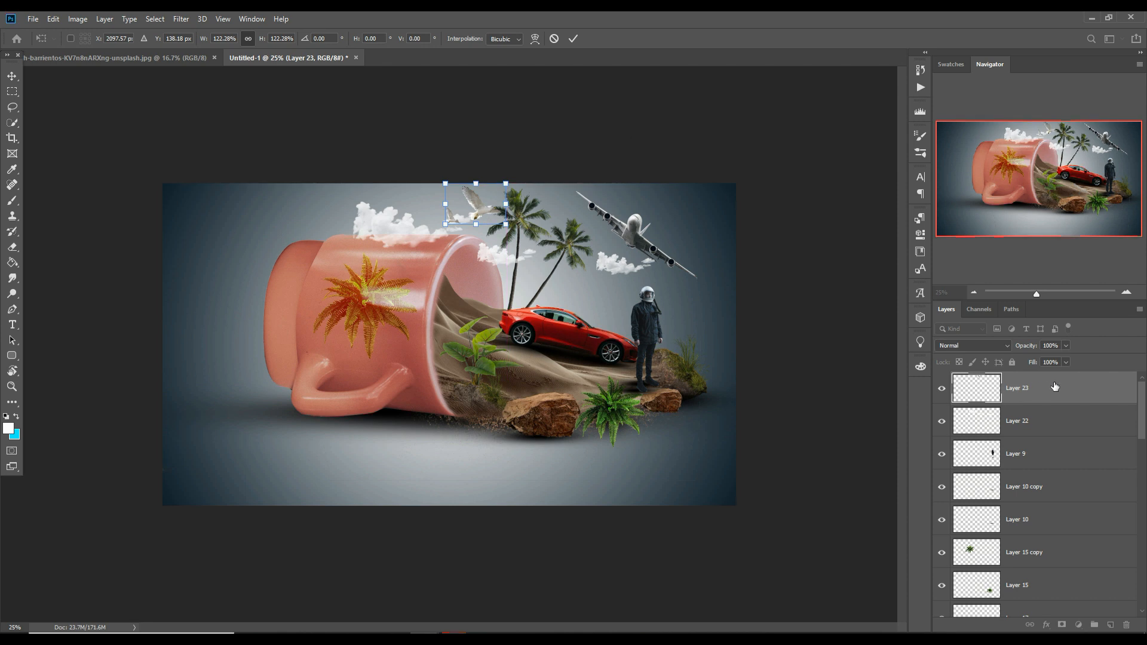
{"action": "key", "text": "Return"}
Step: Scale the seagulls down slightly in their place above the mug
{"action": "key", "text": "ctrl+t"}
{"action": "left_click_drag", "start_coordinate": [508, 190], "coordinate": [497, 190]}
{"action": "left_click", "coordinate": [575, 39]}
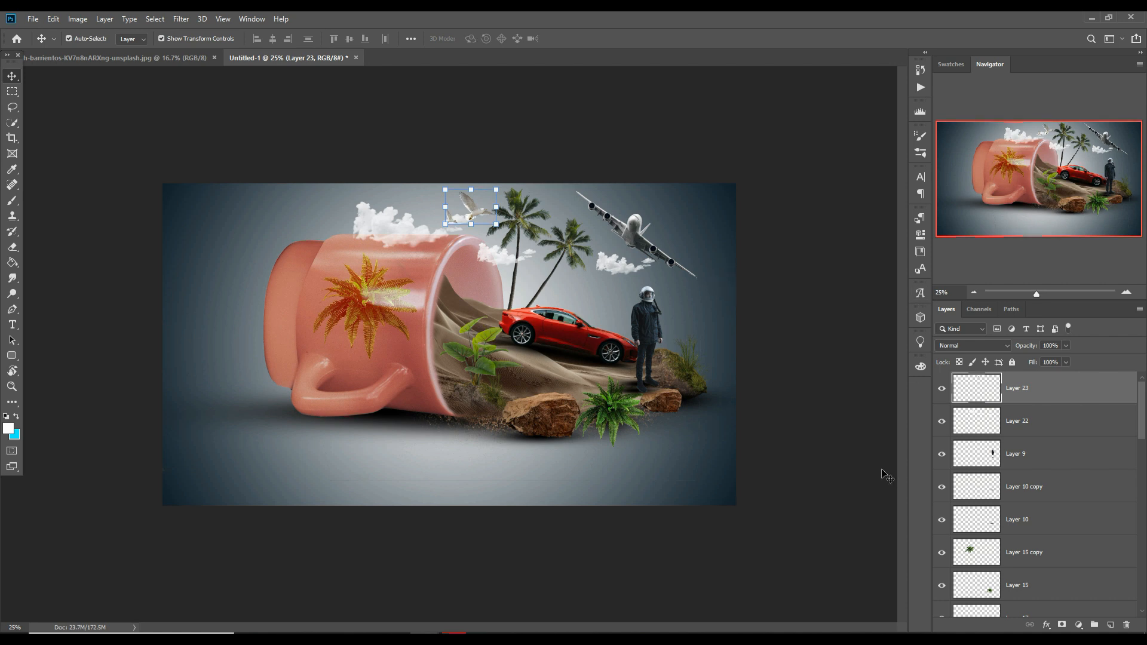
Step: Duplicate the large front rock's layer, scale the copy to 30.17% and place it by the mug's lower rim
{"action": "left_click", "coordinate": [540, 424]}
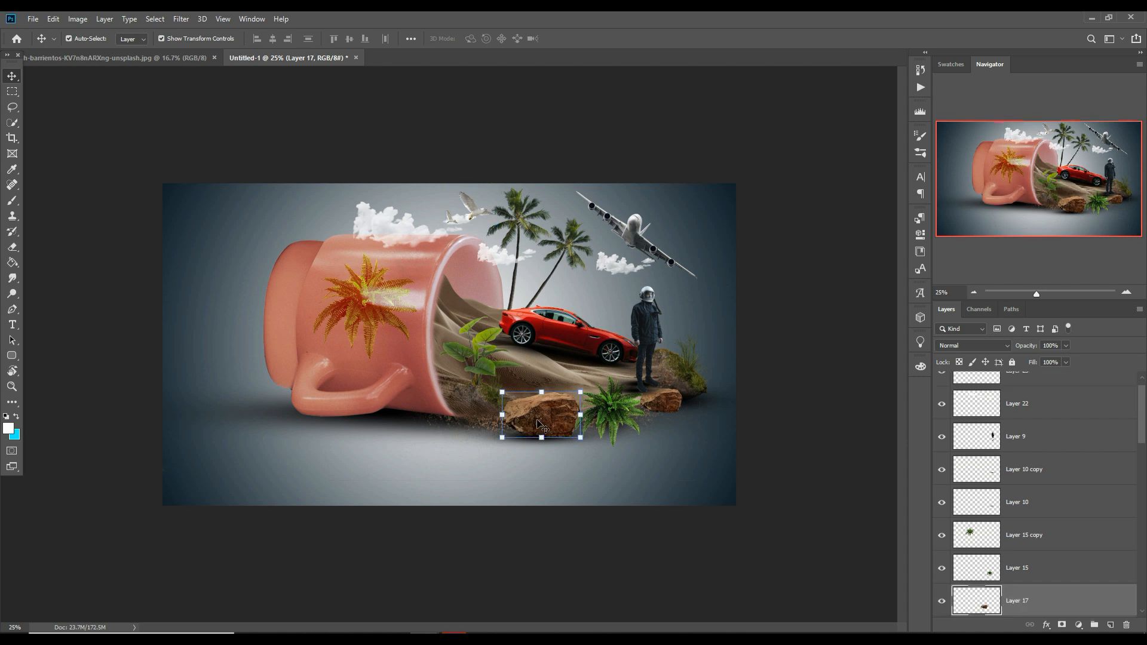
{"action": "right_click", "coordinate": [1044, 597]}
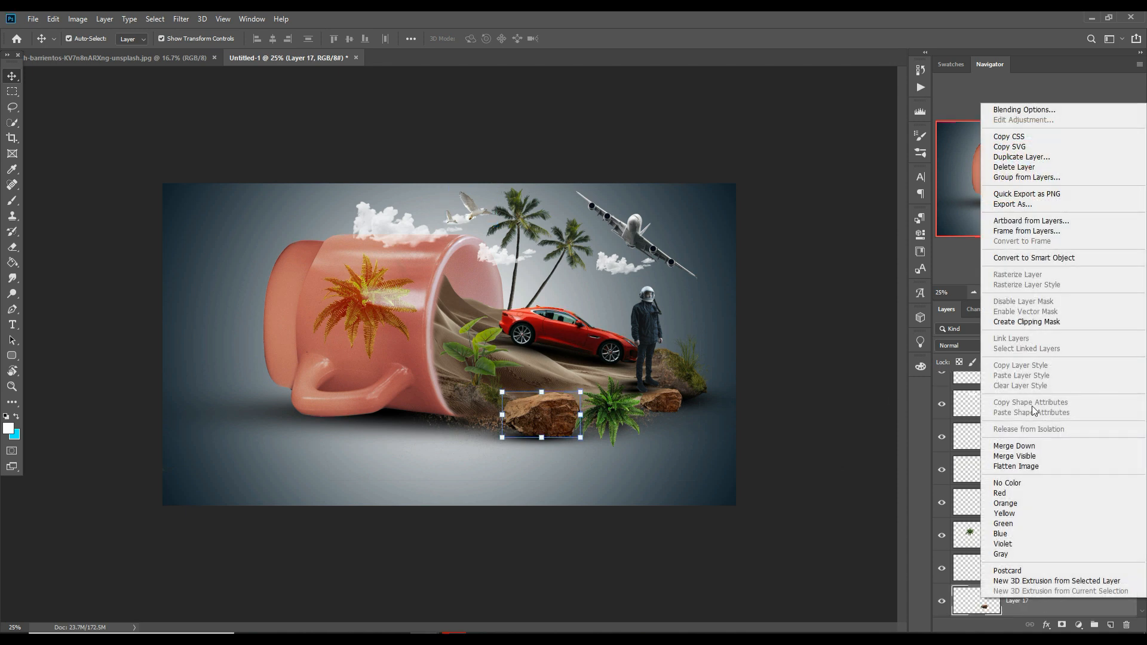
{"action": "left_click", "coordinate": [1015, 167]}
{"action": "left_click", "coordinate": [671, 188]}
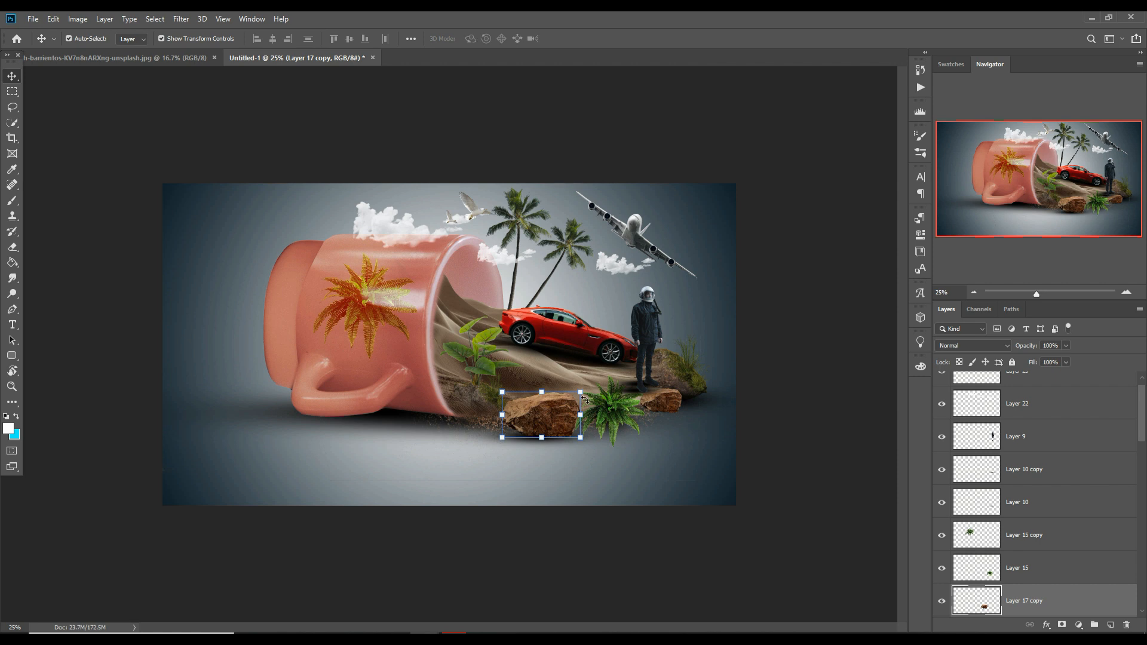
{"action": "left_click_drag", "start_coordinate": [585, 400], "coordinate": [474, 433]}
{"action": "left_click", "coordinate": [573, 38]}
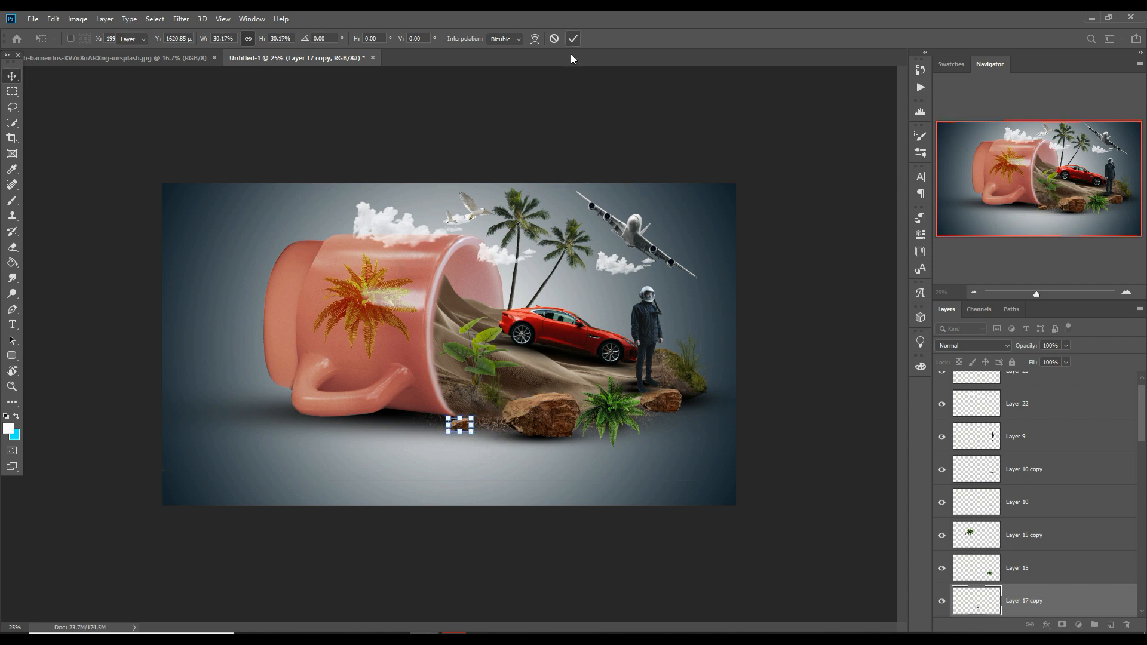
Step: Nudge the small rock up and to the right against the mug's lower rim, then deselect its layer
{"action": "key", "text": "shift+Up"}
{"action": "key", "text": "shift+Up"}
{"action": "key", "text": "shift+Up"}
{"action": "key", "text": "shift+Up"}
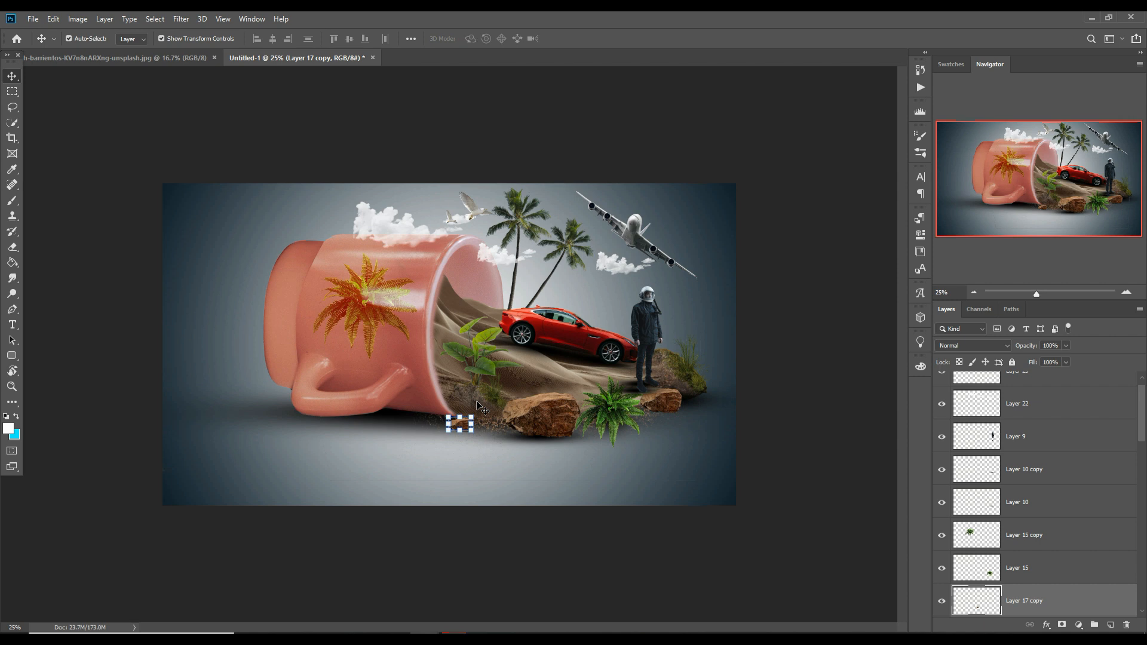
{"action": "key", "text": "shift+Right"}
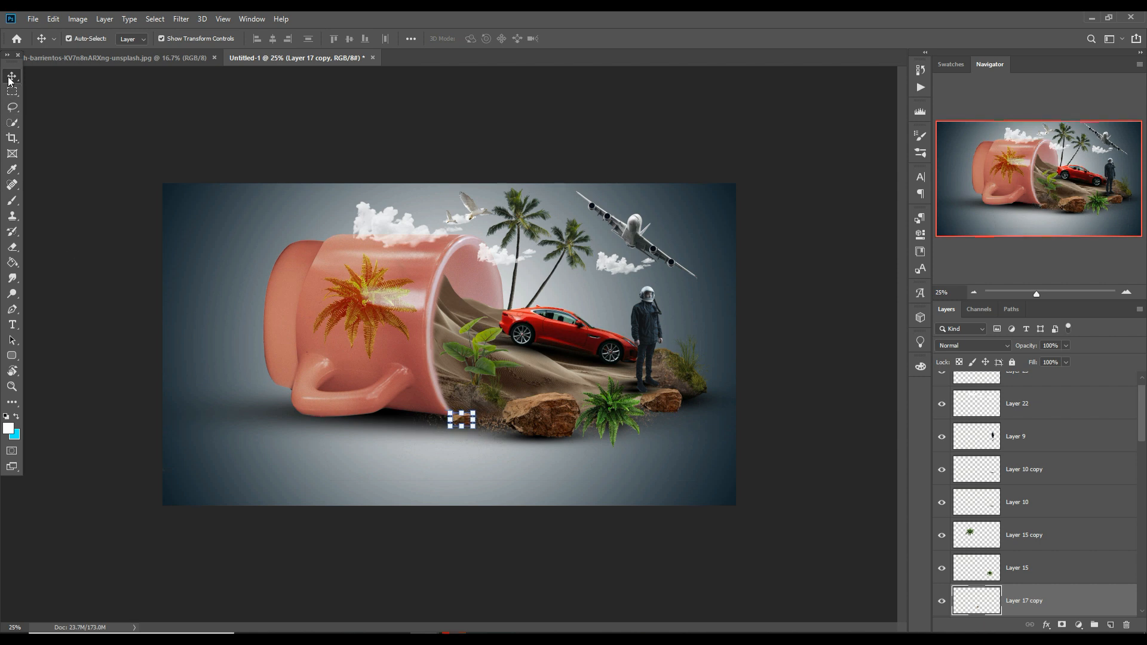
{"action": "left_click", "coordinate": [837, 398]}
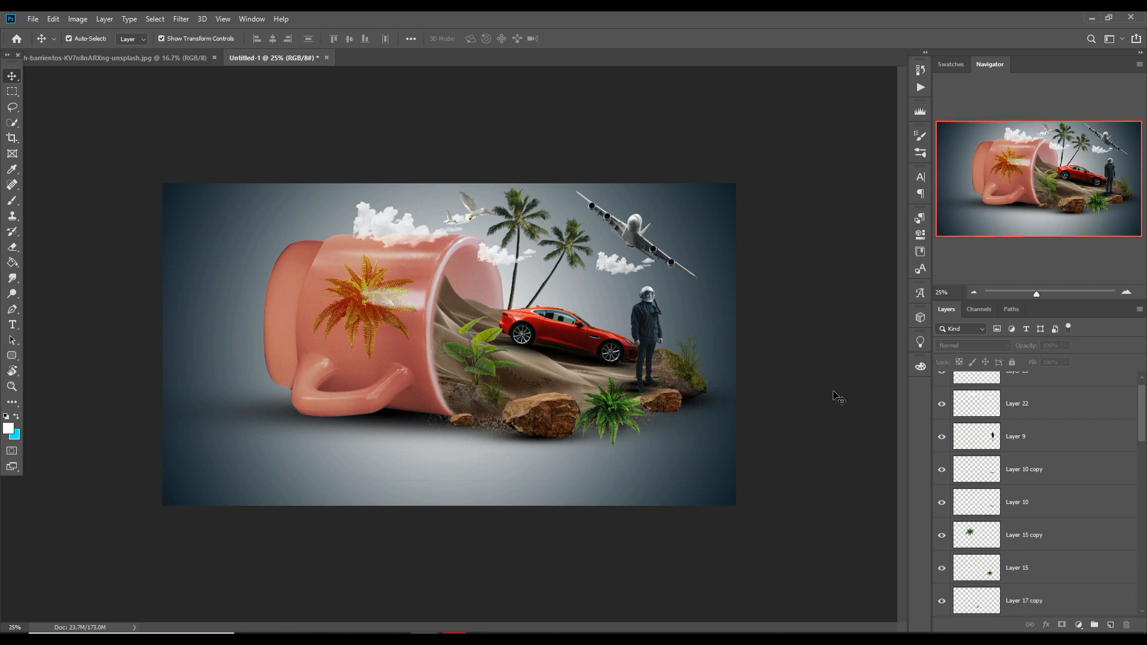
Step: Darken the mug's layer with the Camera Raw filter, setting its exposure to -0.30
{"action": "left_click", "coordinate": [1143, 505]}
{"action": "scroll", "coordinate": [1144, 505], "scroll_direction": "down", "scroll_amount": 8}
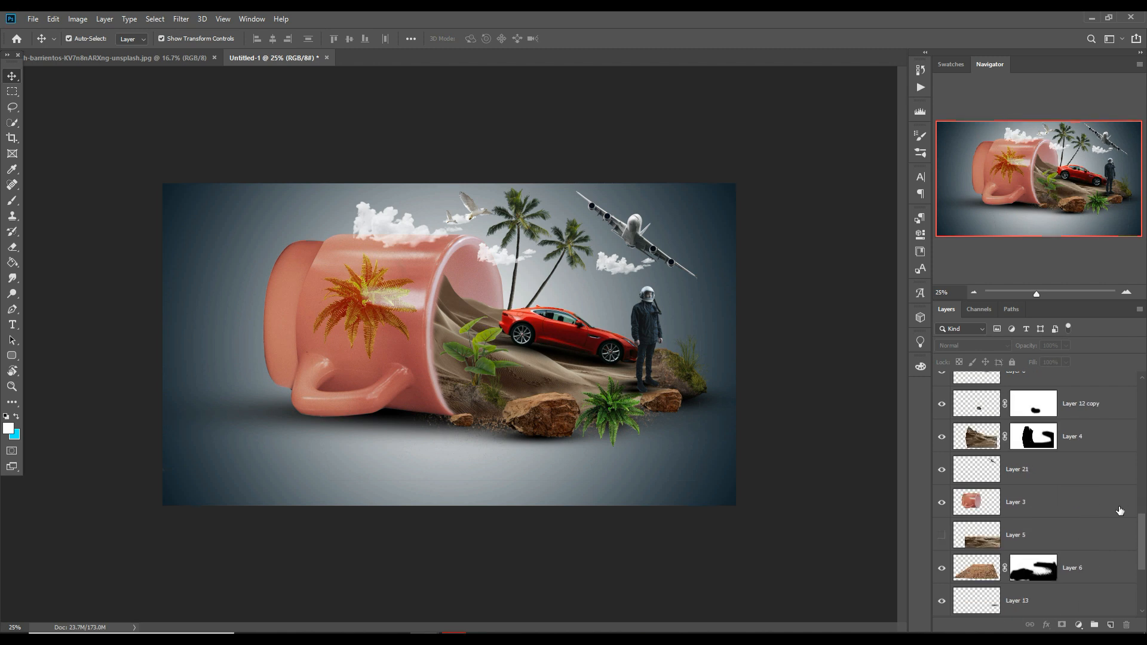
{"action": "left_click", "coordinate": [966, 505]}
{"action": "left_click", "coordinate": [180, 19]}
{"action": "left_click", "coordinate": [183, 90]}
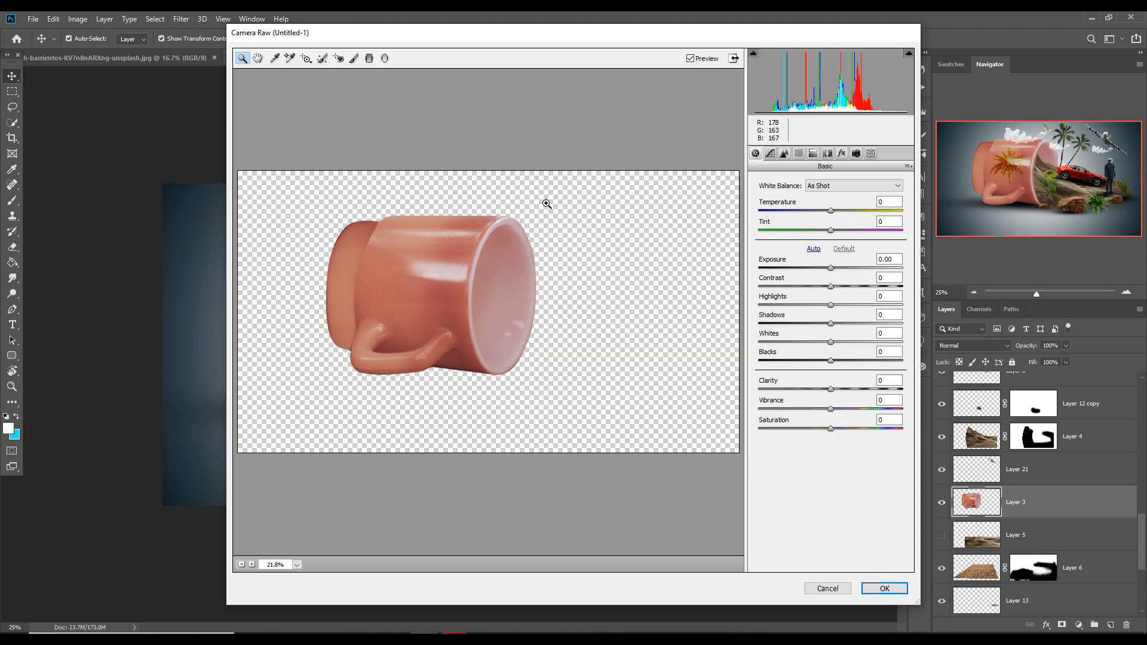
{"action": "left_click_drag", "start_coordinate": [830, 268], "coordinate": [828, 270]}
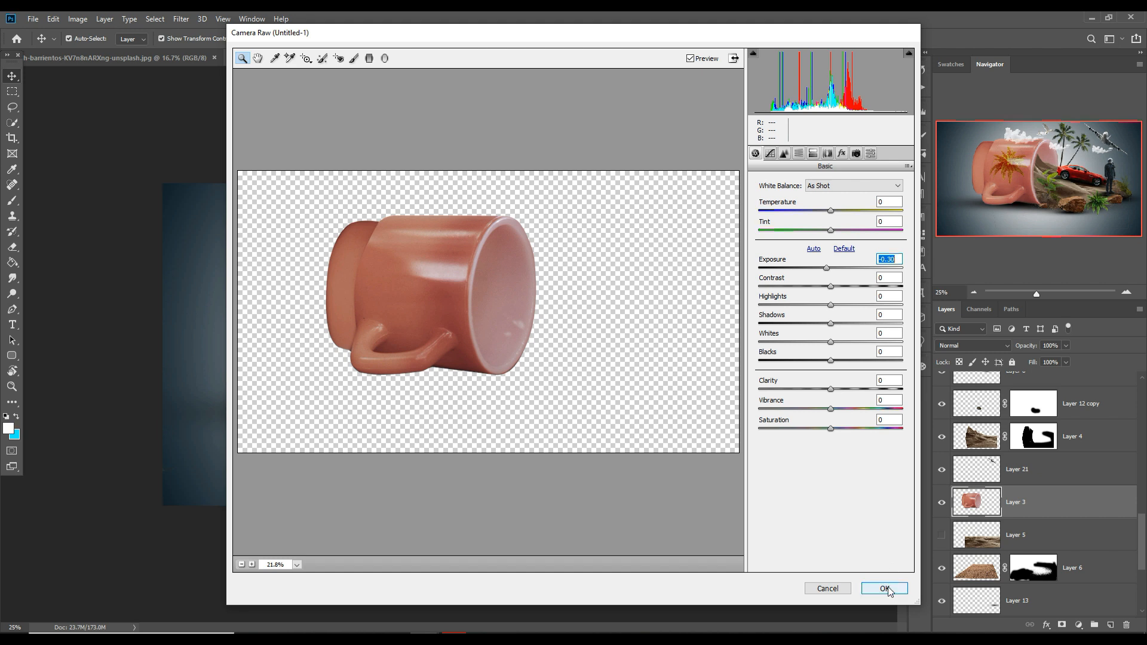
{"action": "left_click", "coordinate": [885, 589]}
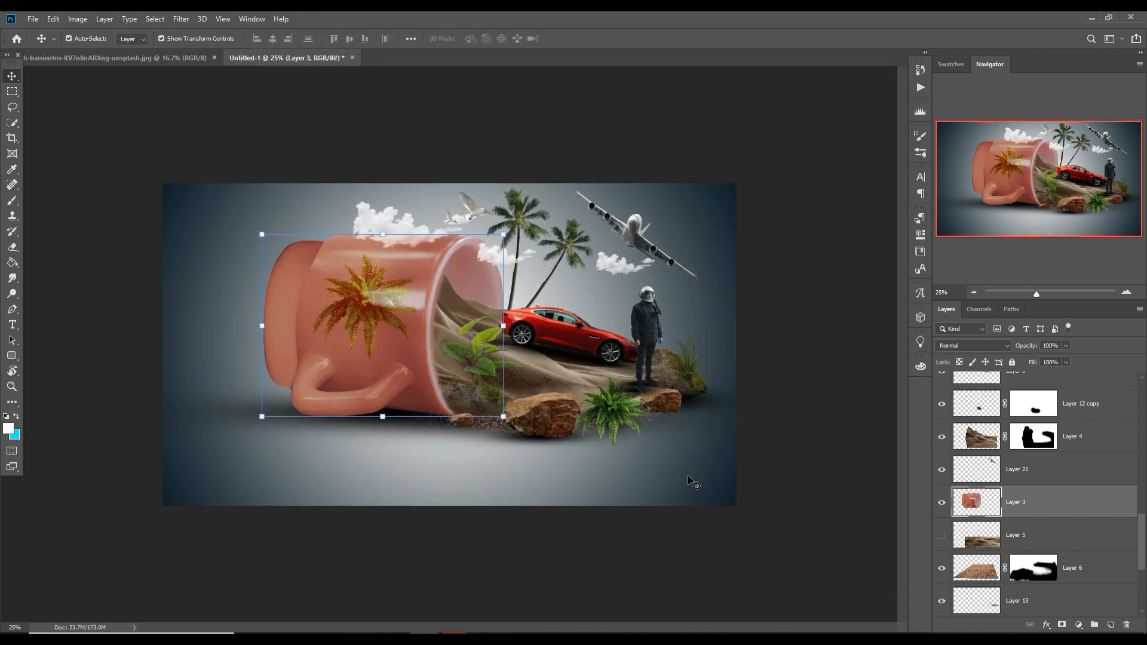
Step: Bring the orange lens flare in from its own document, scale it to 61.20% and centre its glow at the mug's opening behind the palms
{"action": "left_click", "coordinate": [600, 638]}
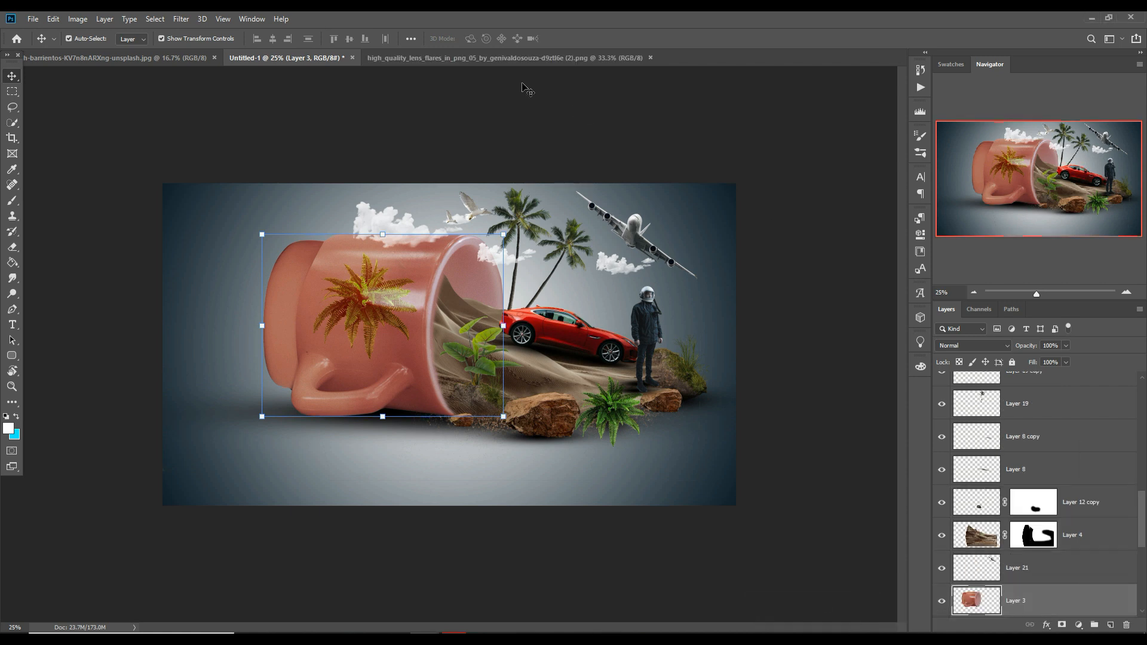
{"action": "left_click_drag", "start_coordinate": [488, 60], "coordinate": [822, 111]}
{"action": "left_click_drag", "start_coordinate": [789, 172], "coordinate": [488, 219]}
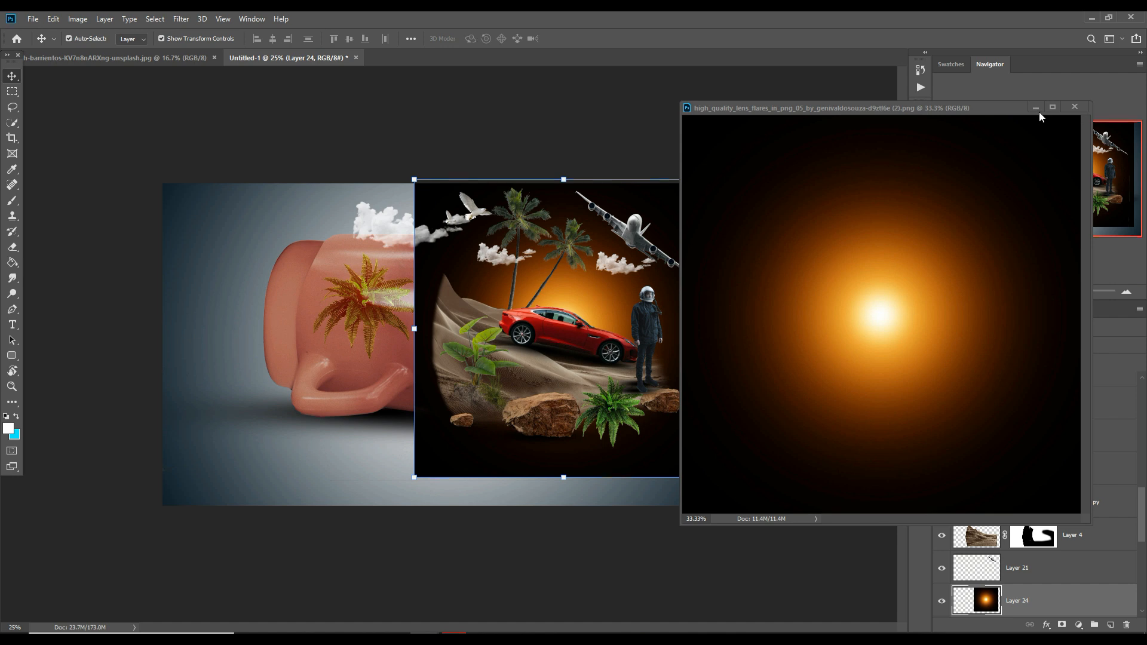
{"action": "left_click", "coordinate": [1037, 108]}
{"action": "key", "text": "ctrl+t"}
{"action": "left_click_drag", "start_coordinate": [713, 179], "coordinate": [597, 296]}
{"action": "left_click_drag", "start_coordinate": [559, 421], "coordinate": [552, 311]}
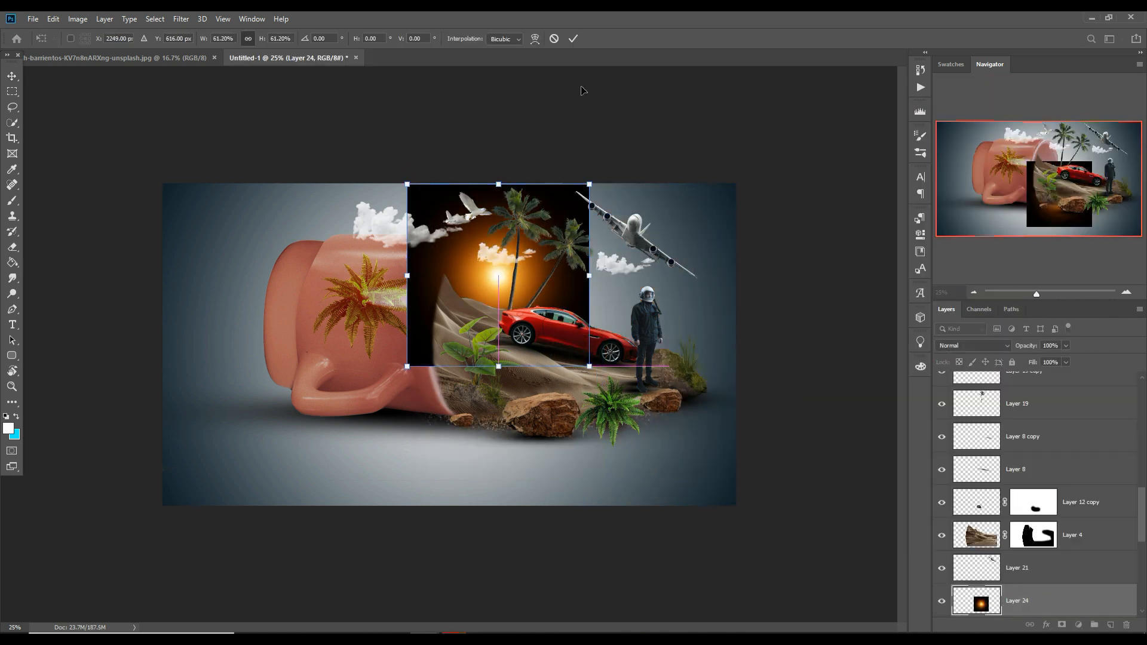
{"action": "left_click", "coordinate": [573, 38]}
Step: Move the lens flare layer to the top of the layer stack and set its blend mode to Screen
{"action": "left_click_drag", "start_coordinate": [1046, 600], "coordinate": [1035, 387]}
{"action": "left_click", "coordinate": [1004, 346]}
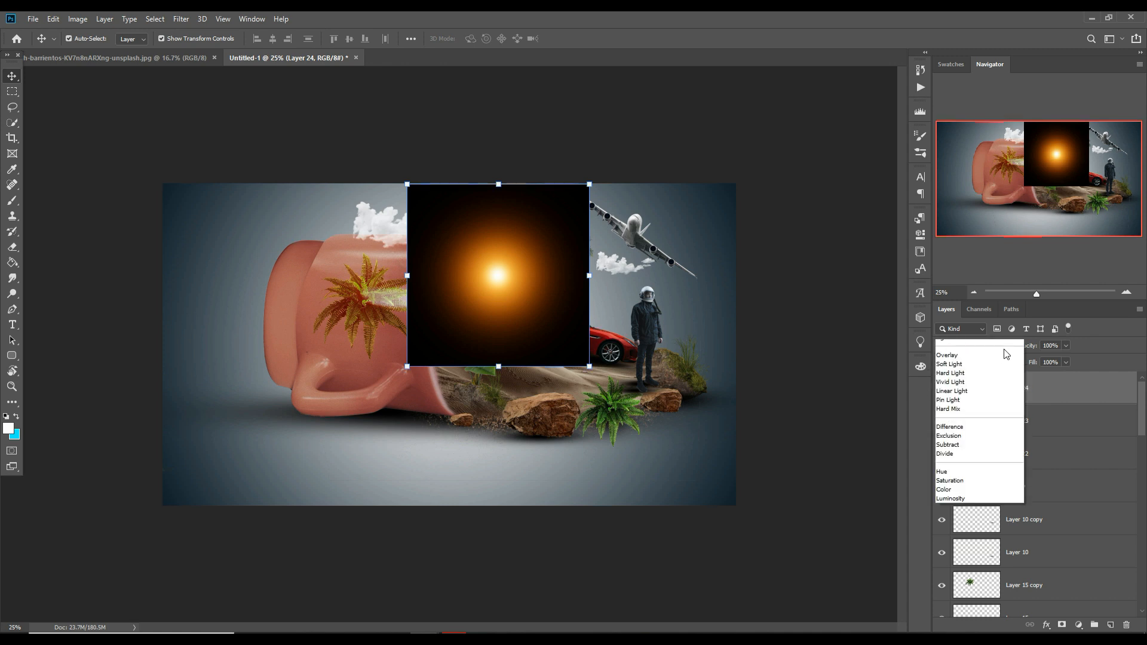
{"action": "scroll", "coordinate": [1005, 353], "scroll_direction": "up", "scroll_amount": 3}
{"action": "left_click", "coordinate": [973, 401]}
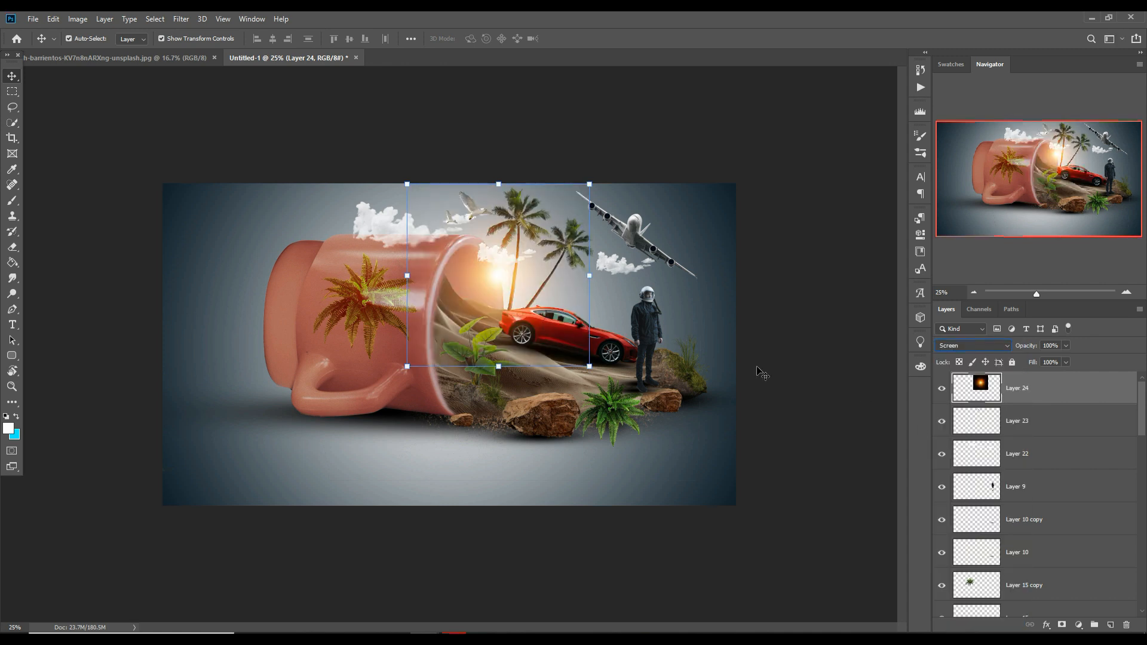
Step: Scale the lens flare down slightly and shift it a little further into the mug's mouth
{"action": "left_click_drag", "start_coordinate": [593, 188], "coordinate": [595, 198]}
{"action": "left_click_drag", "start_coordinate": [552, 312], "coordinate": [547, 315]}
{"action": "left_click", "coordinate": [573, 38]}
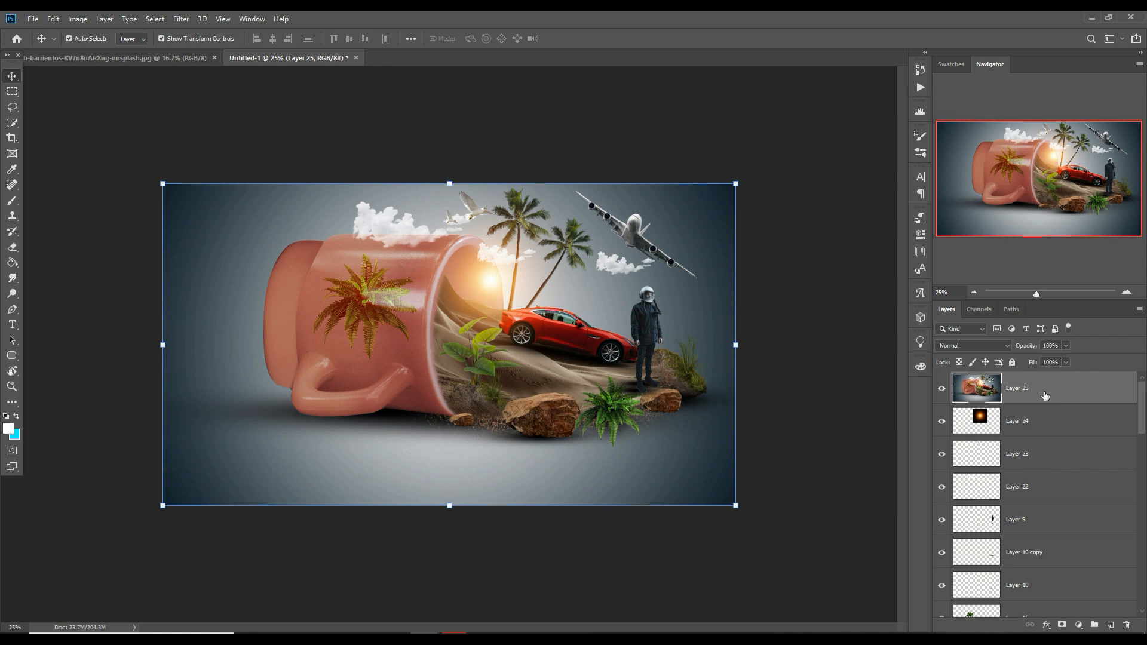
{"action": "right_click", "coordinate": [1045, 395]}
{"action": "left_click", "coordinate": [925, 359]}
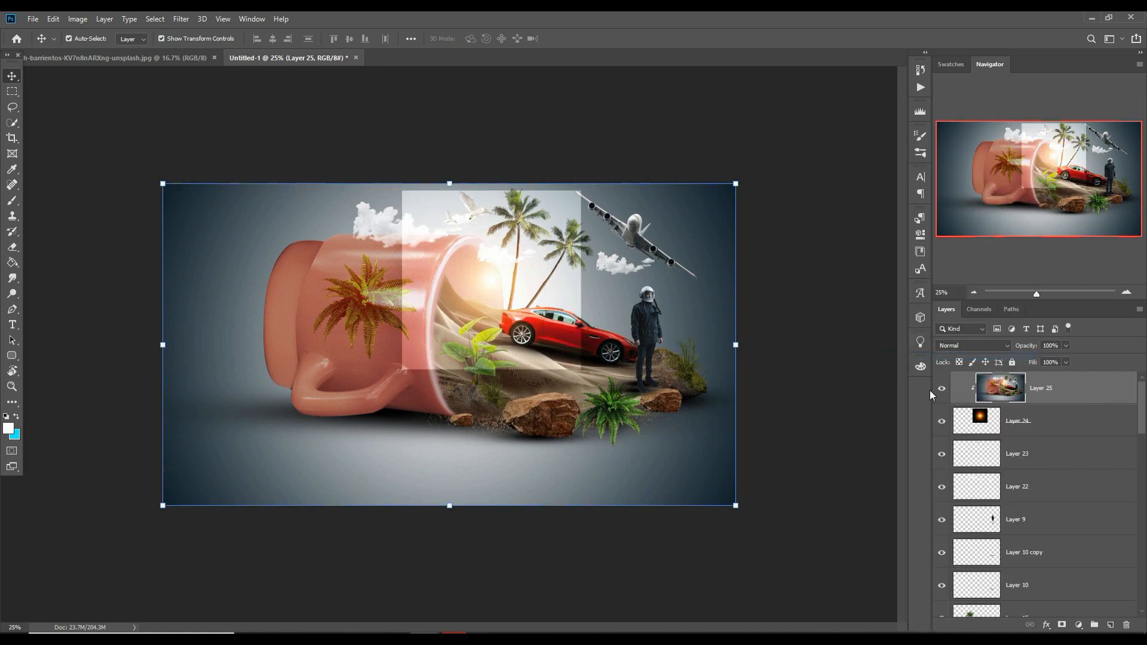
{"action": "key", "text": "ctrl+z"}
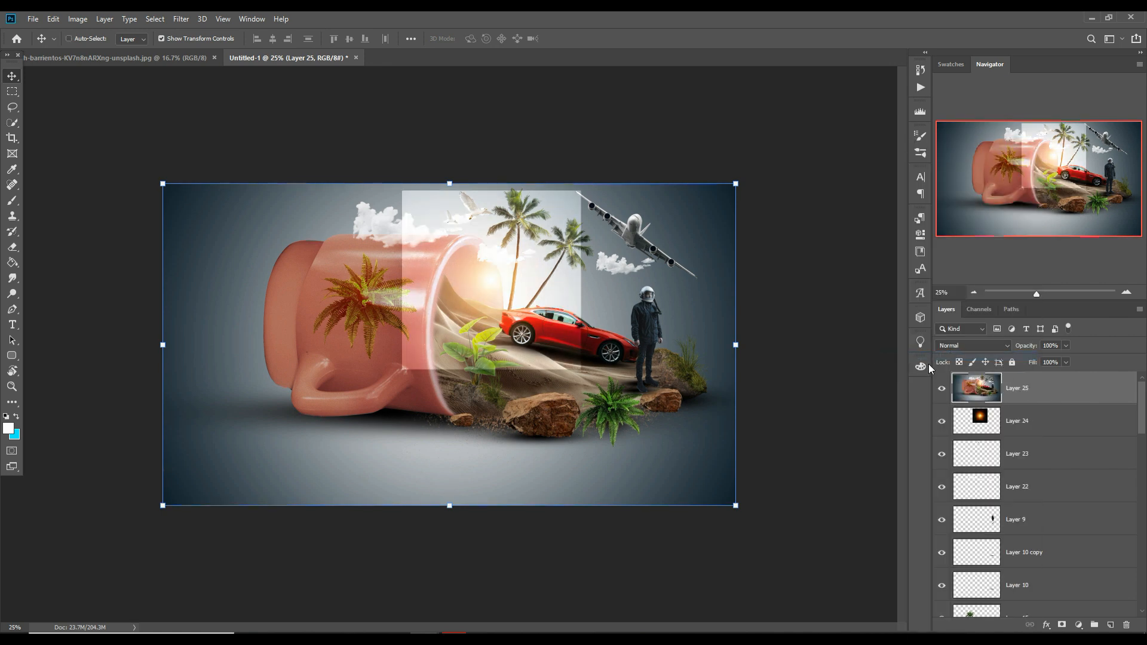
Step: Convert the merged top layer to a smart object and set its sharpening amount to 17 in the Camera Raw filter
{"action": "right_click", "coordinate": [1055, 387]}
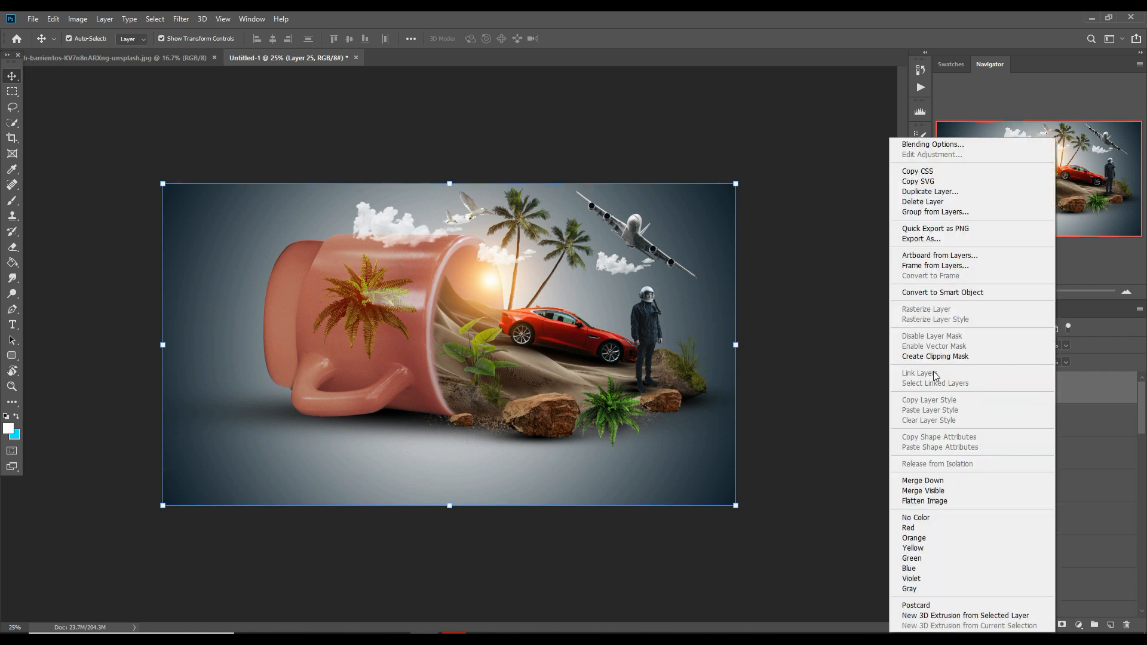
{"action": "left_click", "coordinate": [954, 293]}
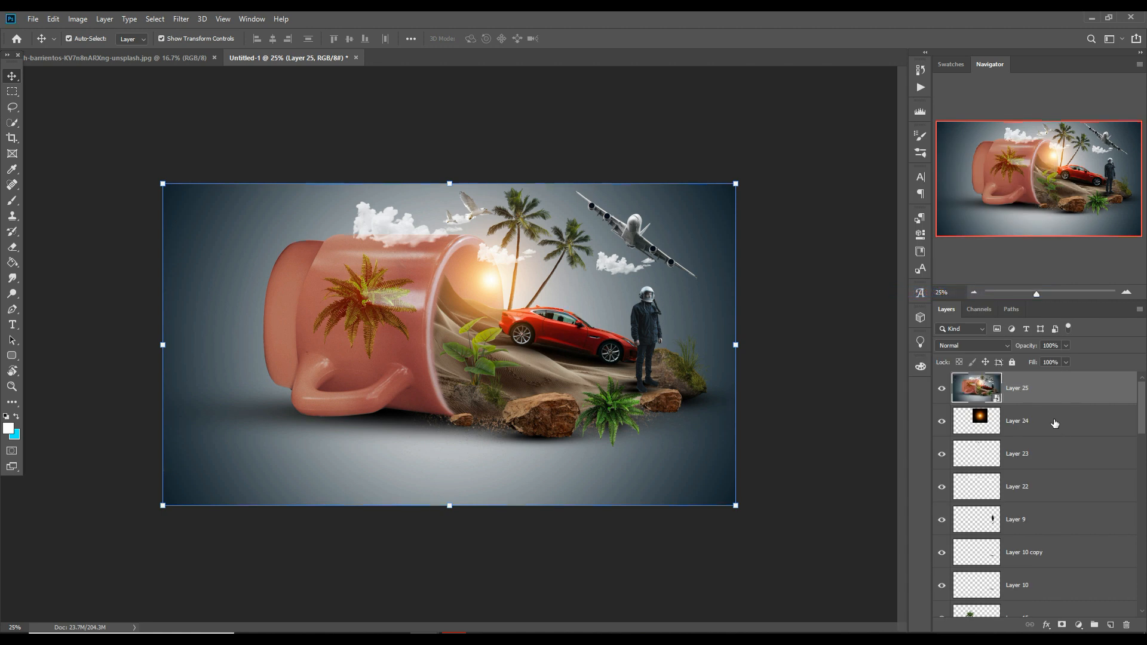
{"action": "left_click", "coordinate": [181, 18]}
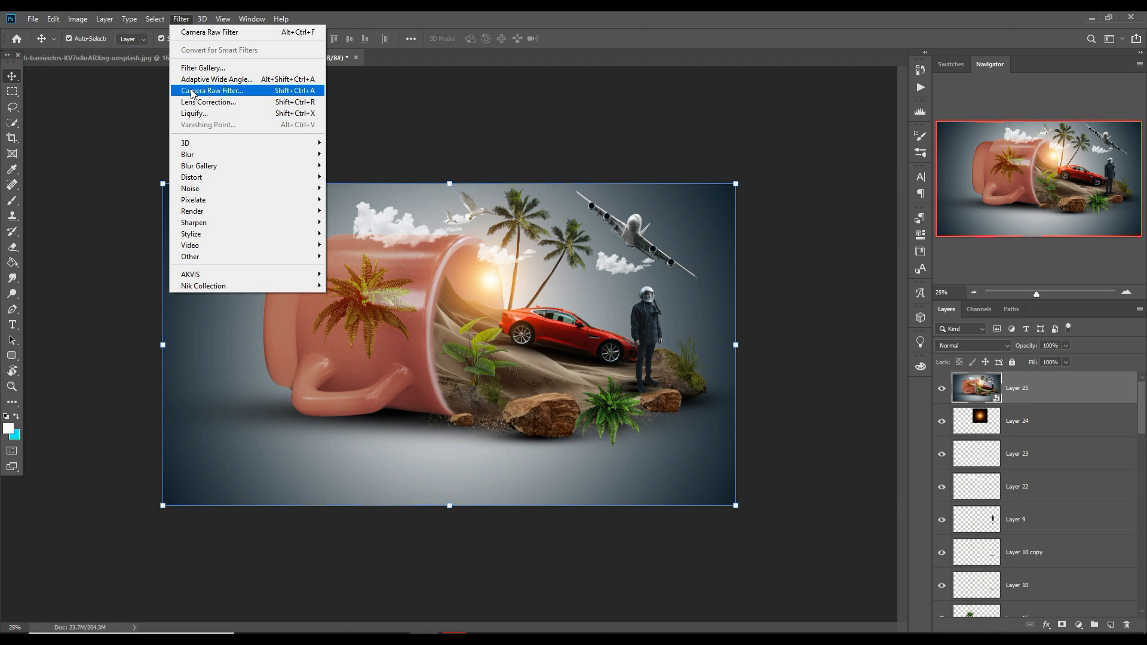
{"action": "left_click", "coordinate": [192, 91]}
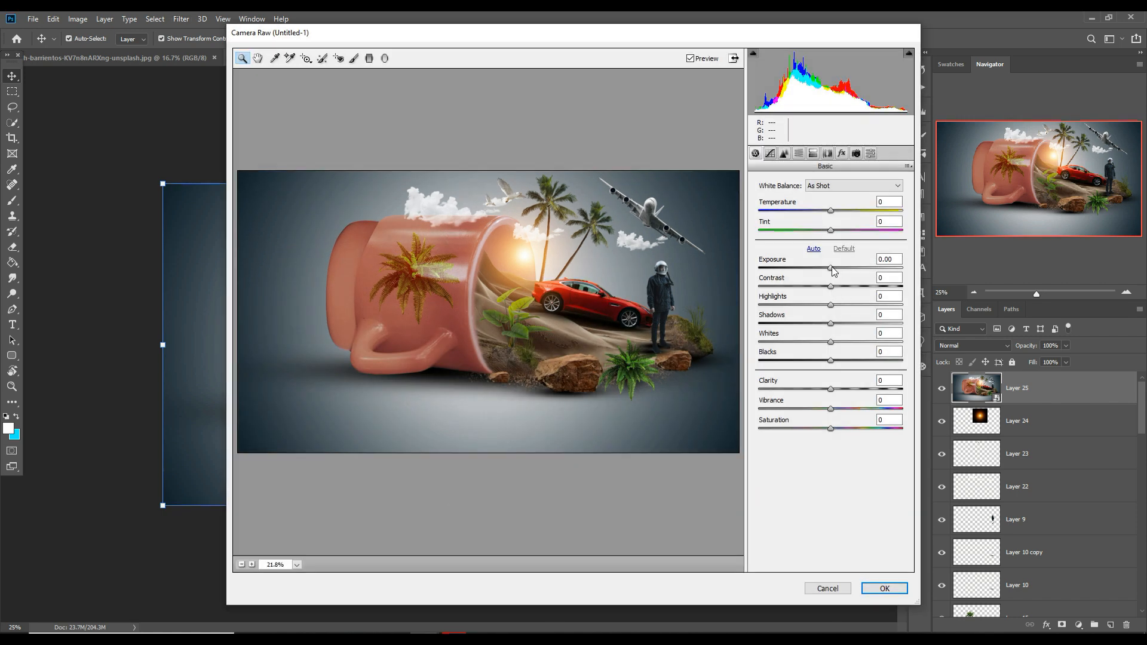
{"action": "left_click", "coordinate": [784, 153]}
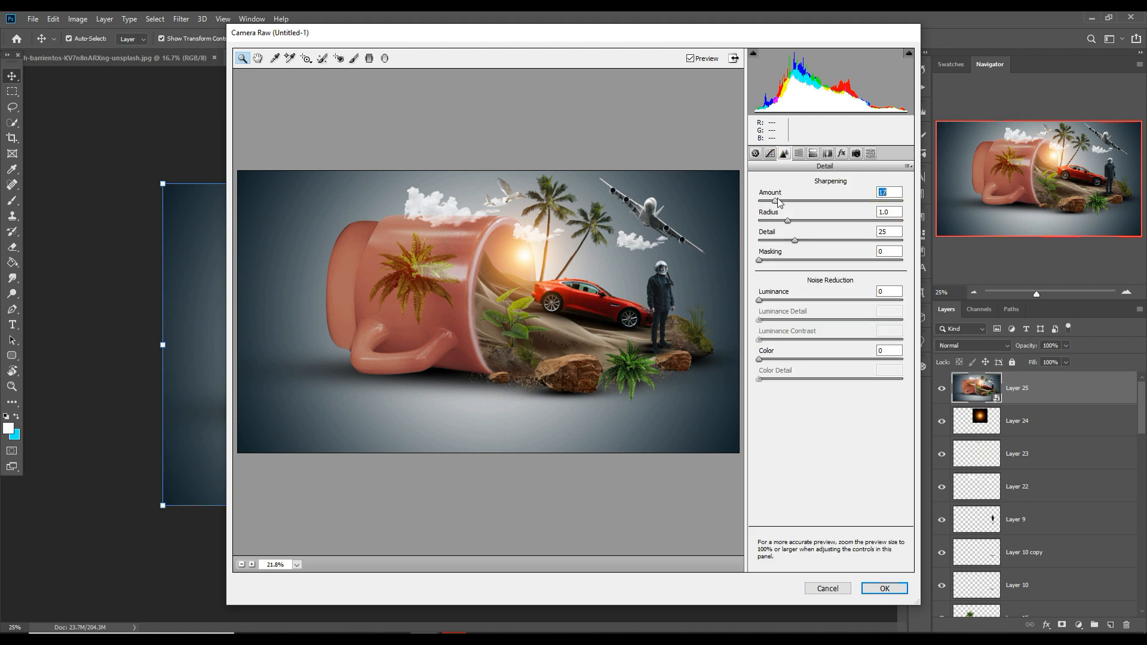
Step: Set the parametric tone curve to highlights -9, lights +3, darks -3 and shadows -5, and the basic saturation to +10
{"action": "left_click", "coordinate": [772, 154]}
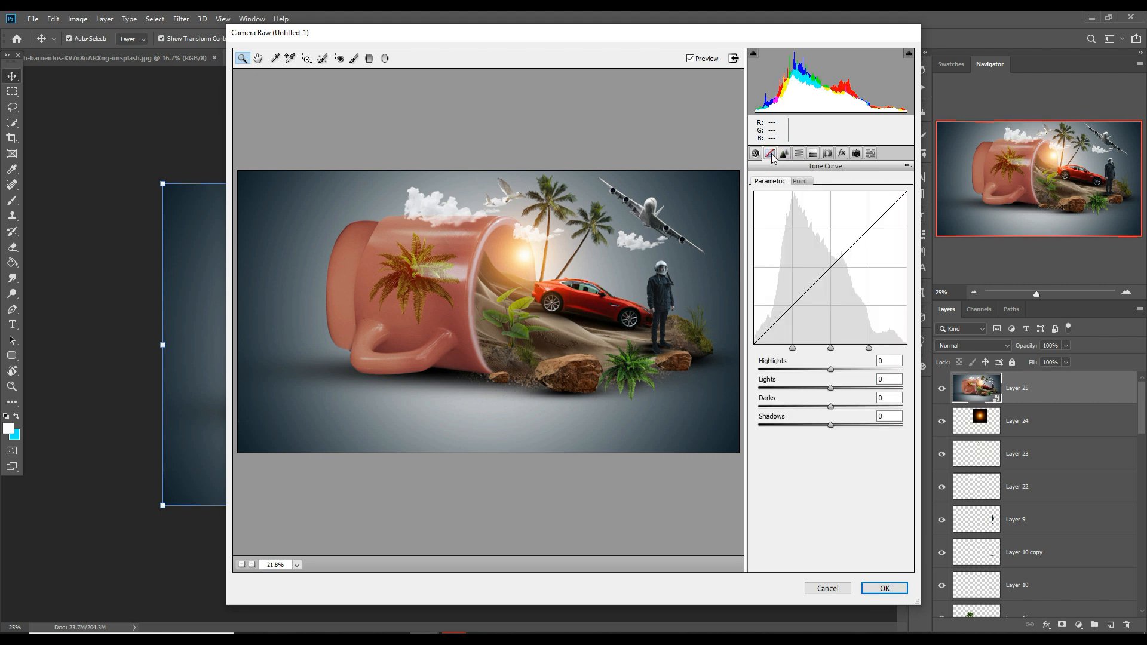
{"action": "left_click_drag", "start_coordinate": [831, 371], "coordinate": [835, 426]}
{"action": "left_click", "coordinate": [832, 426]}
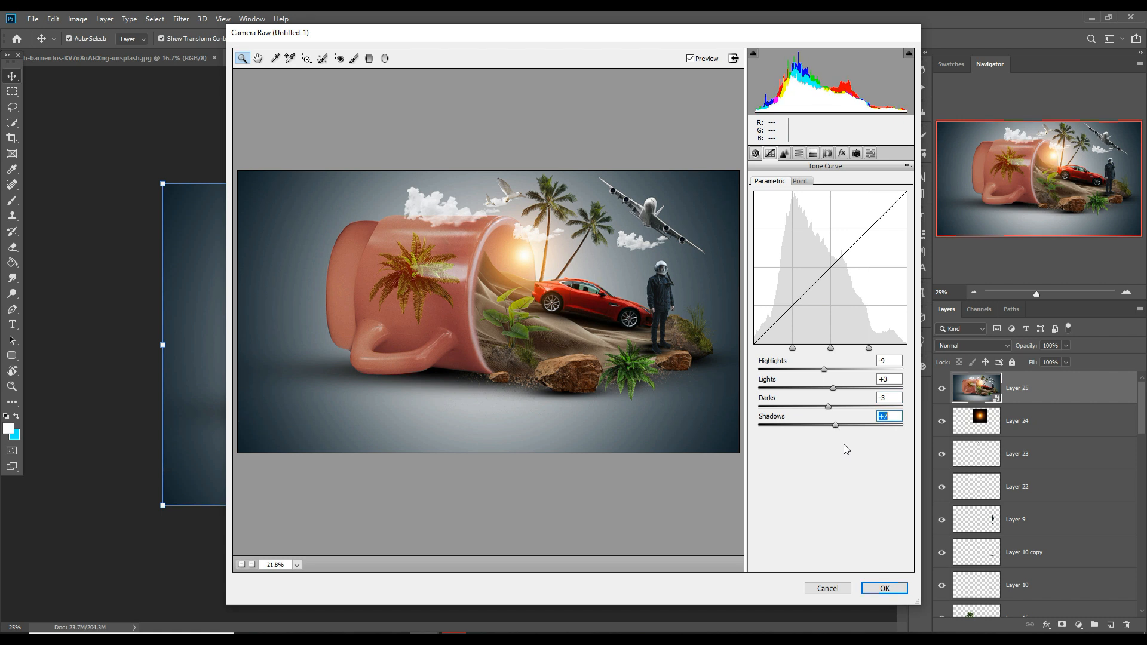
{"action": "left_click", "coordinate": [832, 387]}
{"action": "left_click_drag", "start_coordinate": [836, 425], "coordinate": [828, 424]}
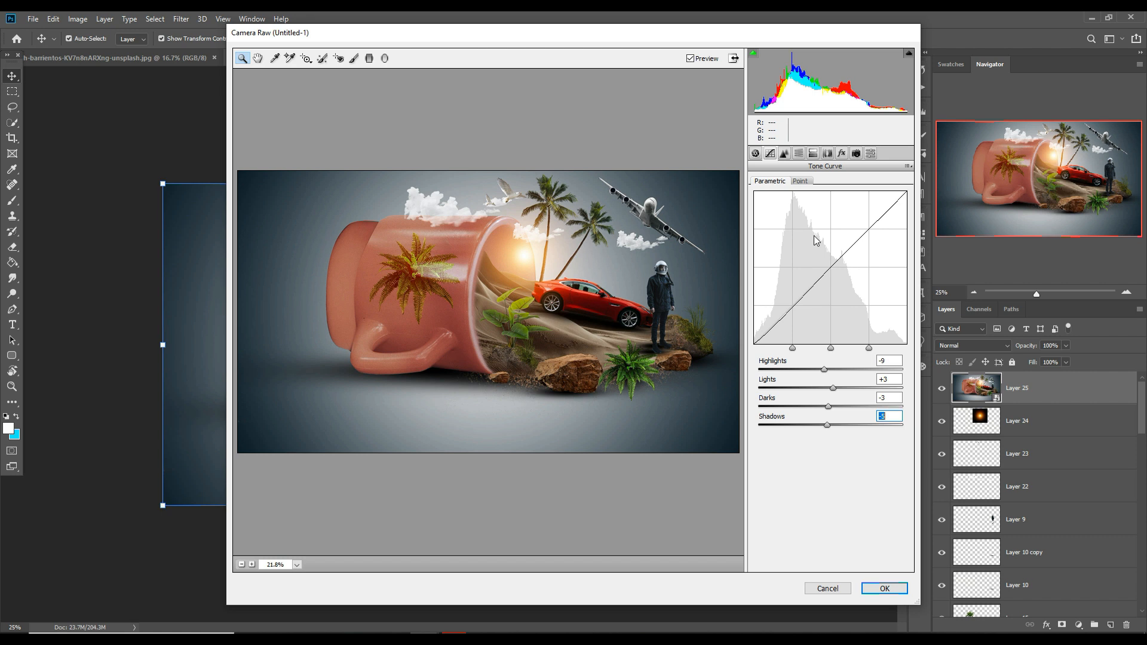
{"action": "left_click", "coordinate": [755, 153]}
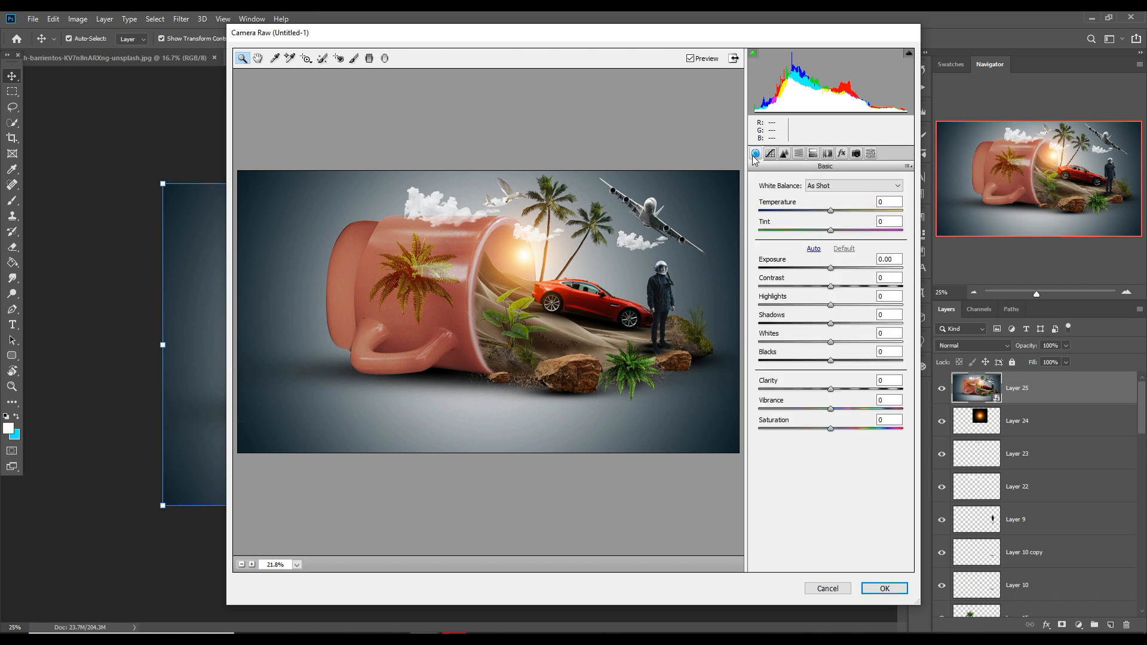
{"action": "left_click_drag", "start_coordinate": [833, 429], "coordinate": [838, 429]}
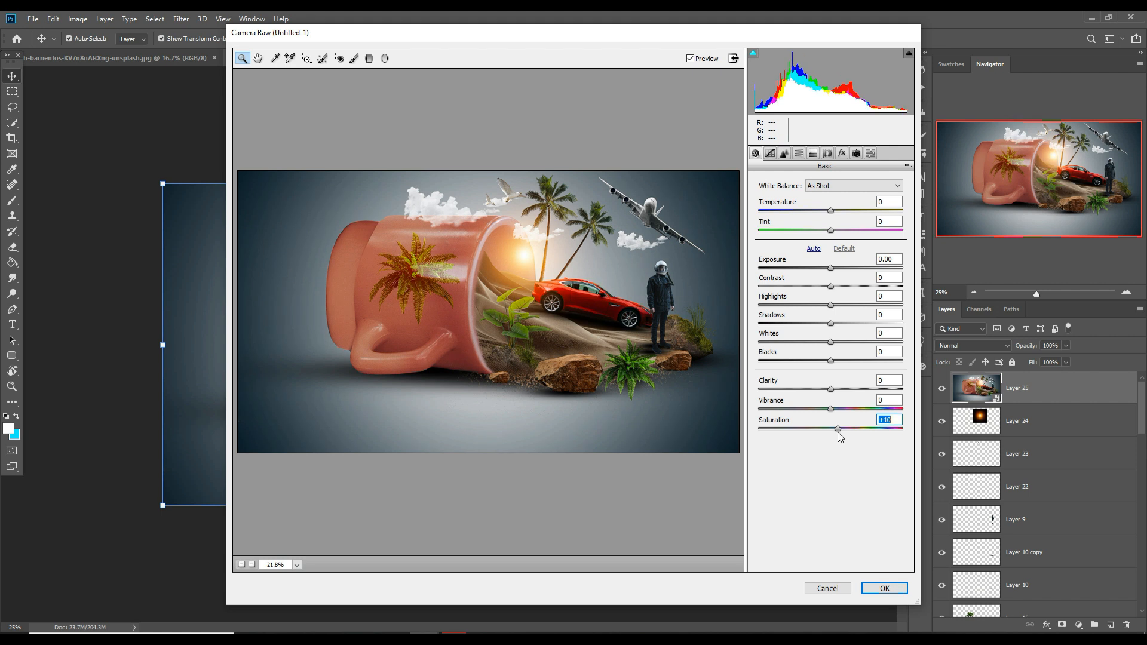
Step: Split-tone the image with highlights at hue 51 and saturation 15, and shadows at hue 194 and saturation 7
{"action": "left_click", "coordinate": [813, 153]}
{"action": "left_click_drag", "start_coordinate": [759, 200], "coordinate": [780, 223]}
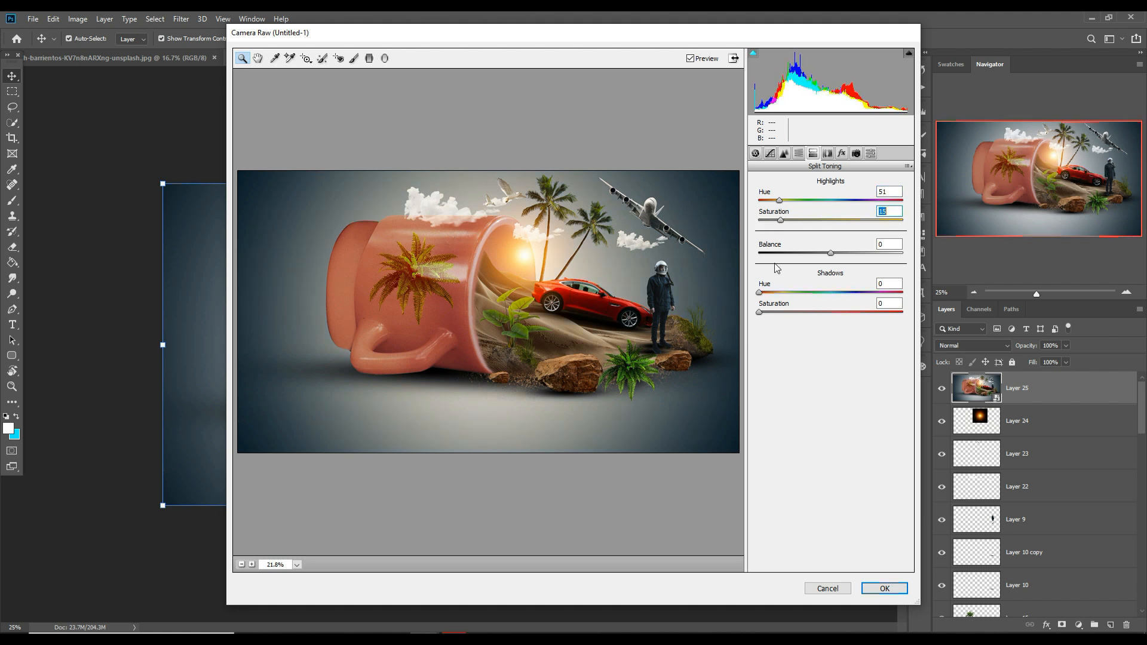
{"action": "left_click_drag", "start_coordinate": [759, 293], "coordinate": [837, 296]}
{"action": "left_click_drag", "start_coordinate": [760, 312], "coordinate": [769, 314]}
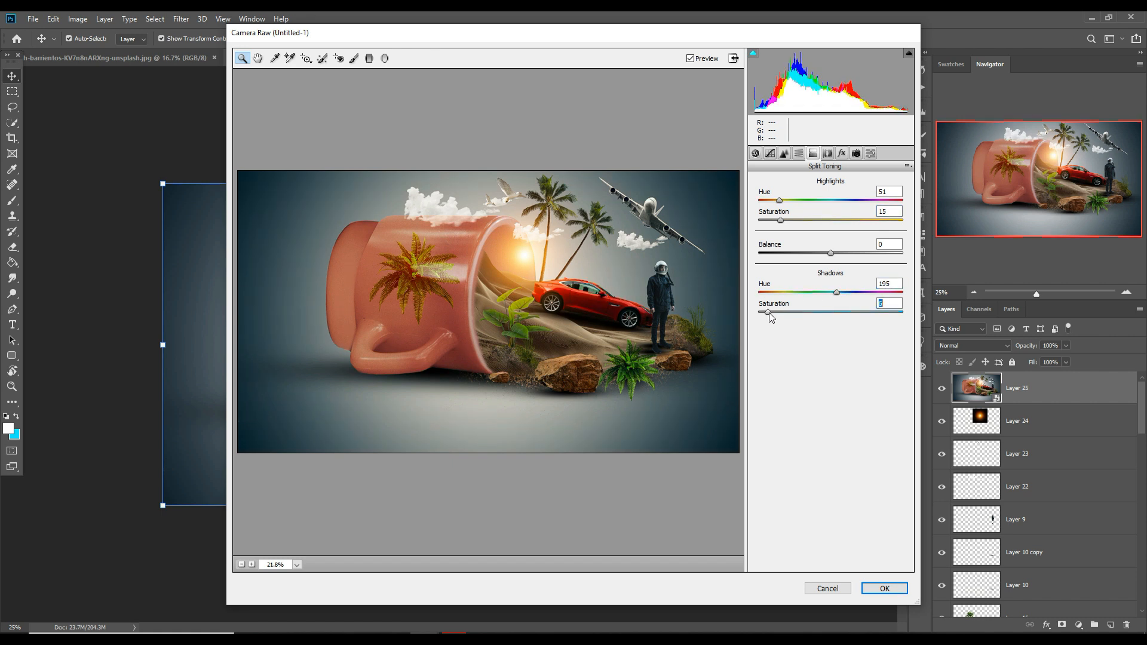
{"action": "left_click", "coordinate": [837, 292]}
{"action": "left_click_drag", "start_coordinate": [838, 293], "coordinate": [838, 294]}
{"action": "left_click_drag", "start_coordinate": [768, 313], "coordinate": [772, 317]}
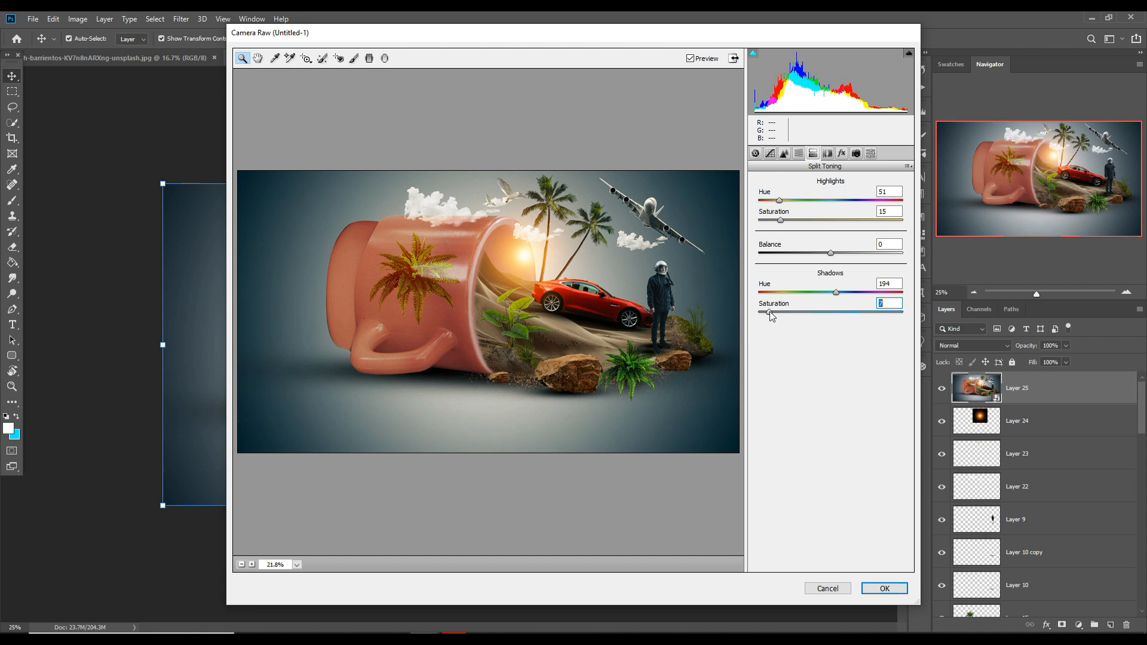
Step: Set the HSL saturation of the blues to +10 and the yellows to +23, and apply the Camera Raw filter
{"action": "left_click", "coordinate": [798, 153]}
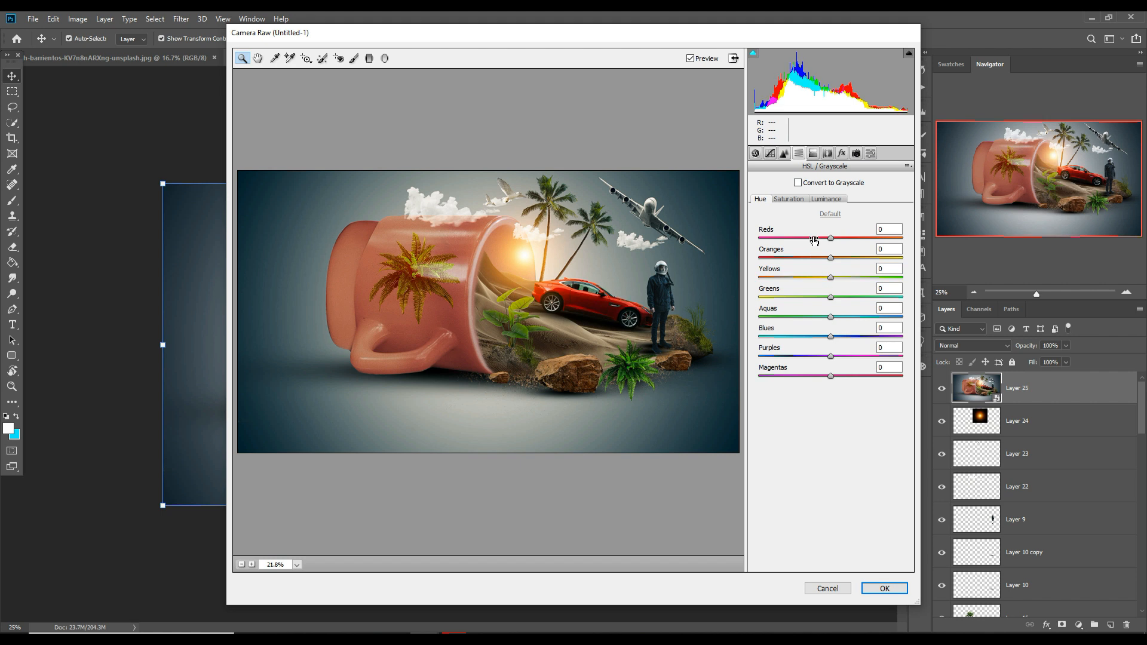
{"action": "left_click", "coordinate": [791, 201]}
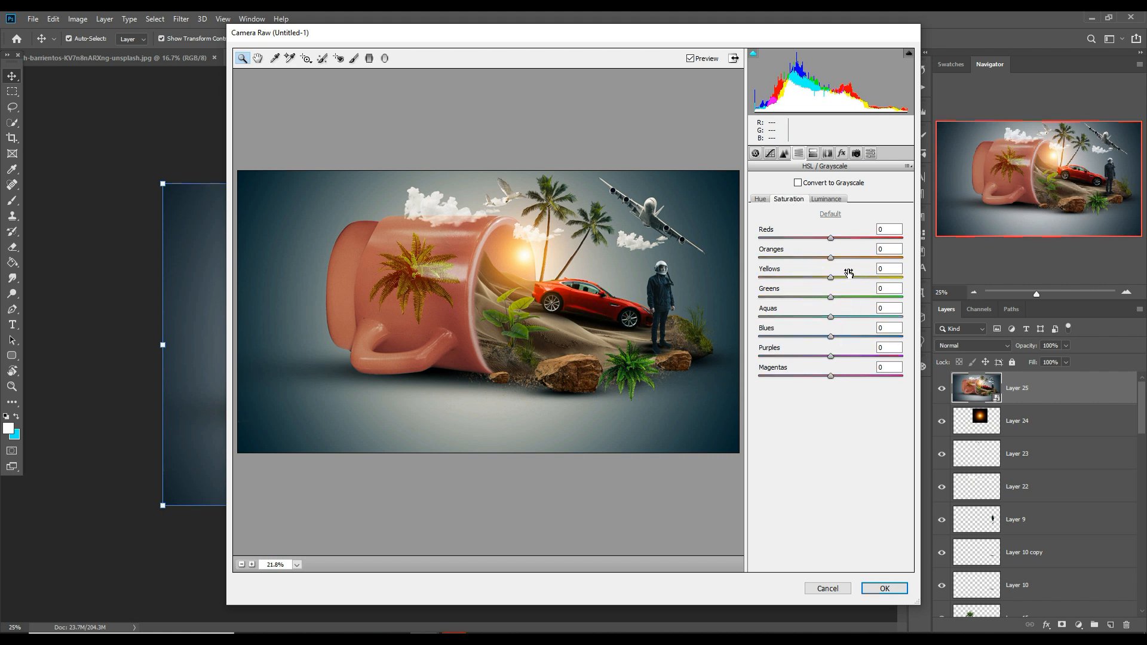
{"action": "left_click_drag", "start_coordinate": [833, 336], "coordinate": [839, 336]}
{"action": "left_click_drag", "start_coordinate": [831, 277], "coordinate": [847, 278]}
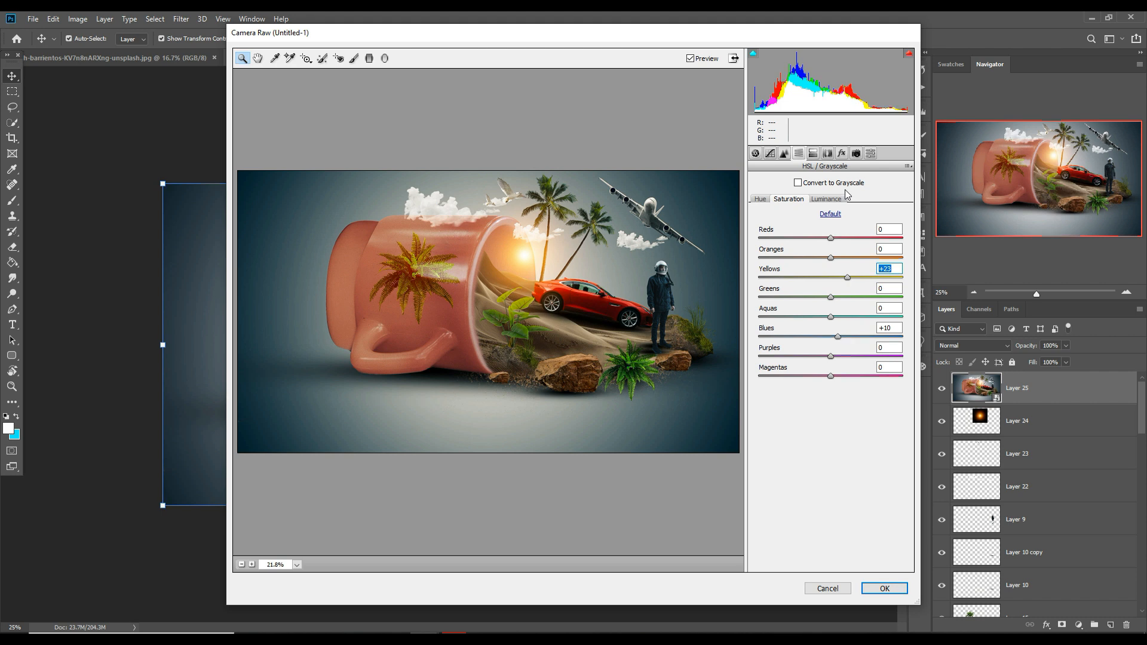
{"action": "left_click", "coordinate": [893, 585]}
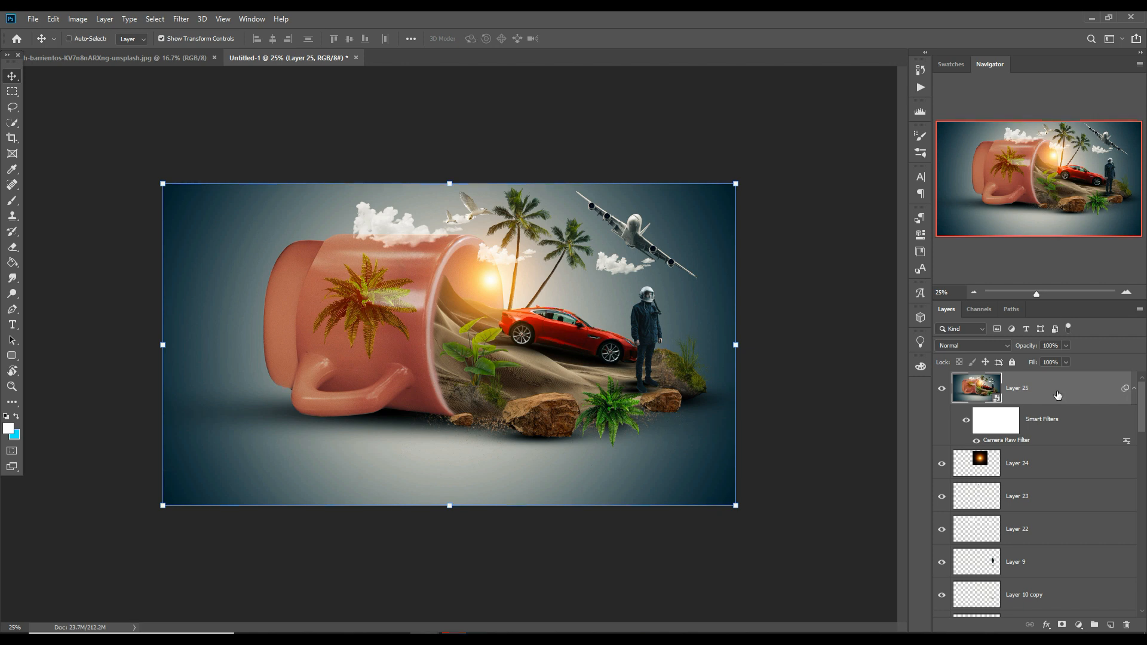
Step: Stamp all visible layers into a new merged layer at the top of the stack
{"action": "key", "text": "ctrl+shift+alt+e"}
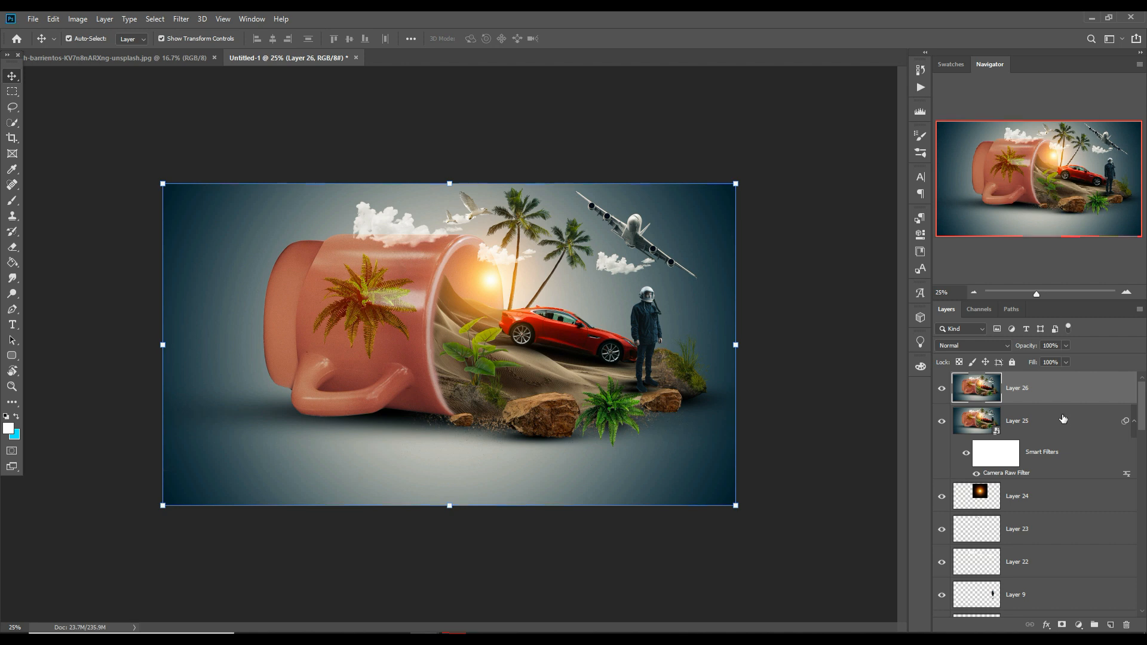